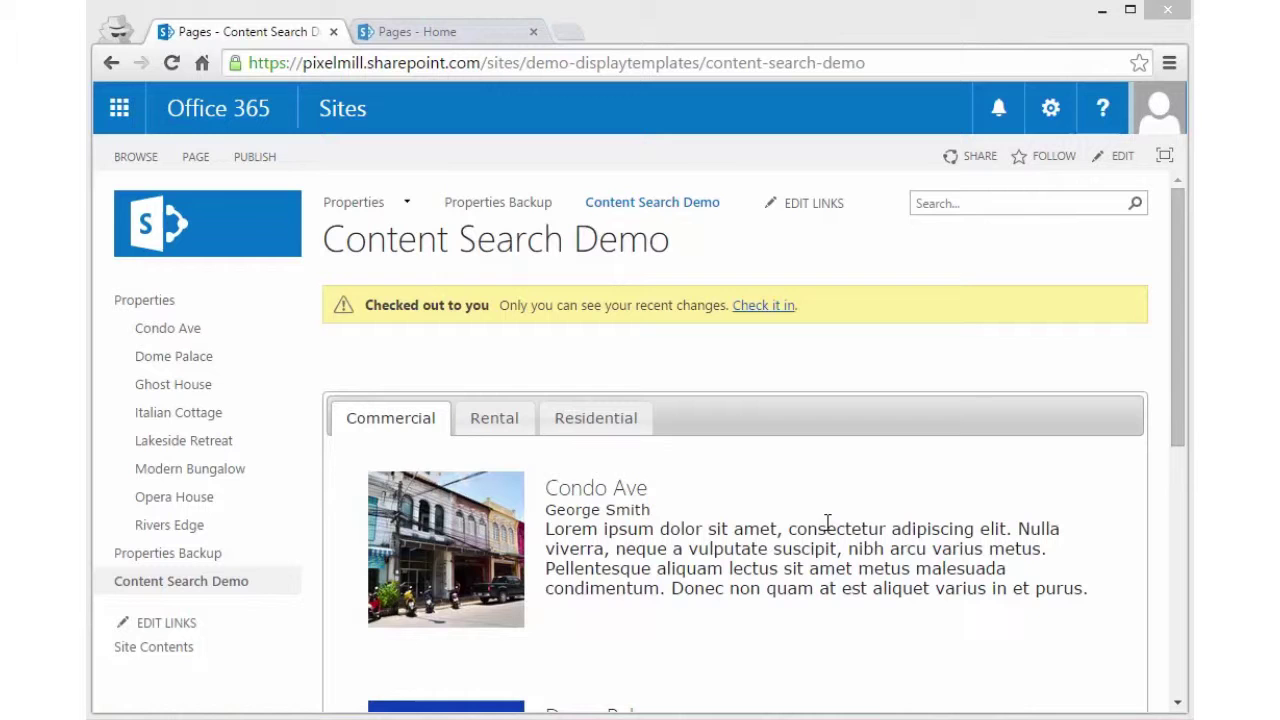
Review the property listings under the Commercial, Rental and Residential tabs of the Content Search Demo page.
click(1183, 334)
drag(1183, 334, 1174, 367)
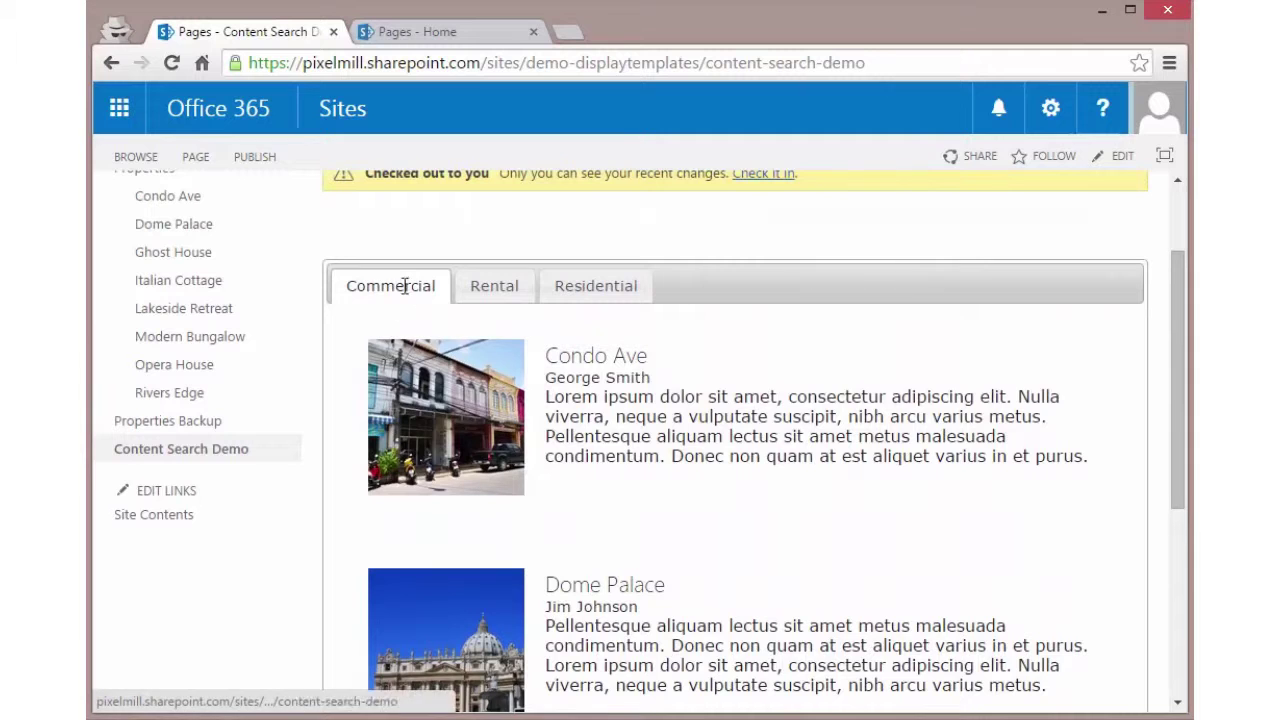
scroll(471, 409, down, 2)
scroll(471, 409, up, 3)
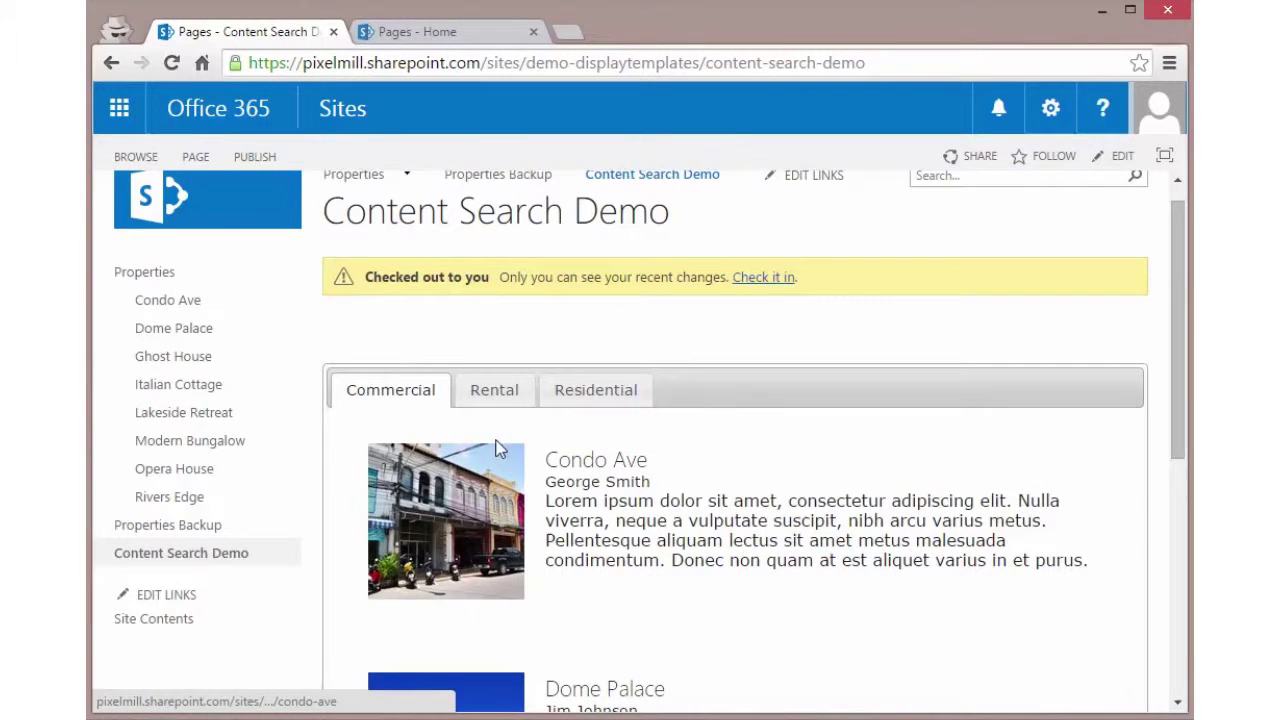
click(506, 395)
scroll(509, 486, down, 2)
scroll(575, 360, up, 1)
click(582, 317)
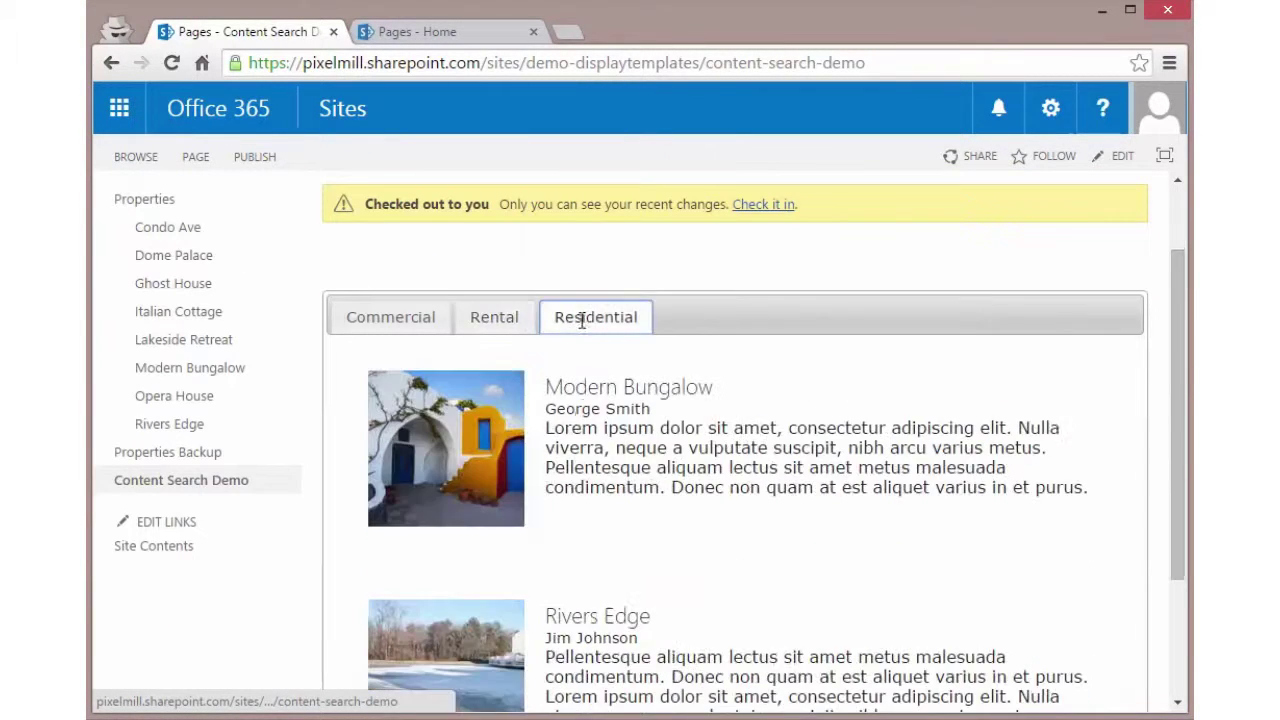
scroll(580, 431, down, 2)
scroll(580, 432, up, 2)
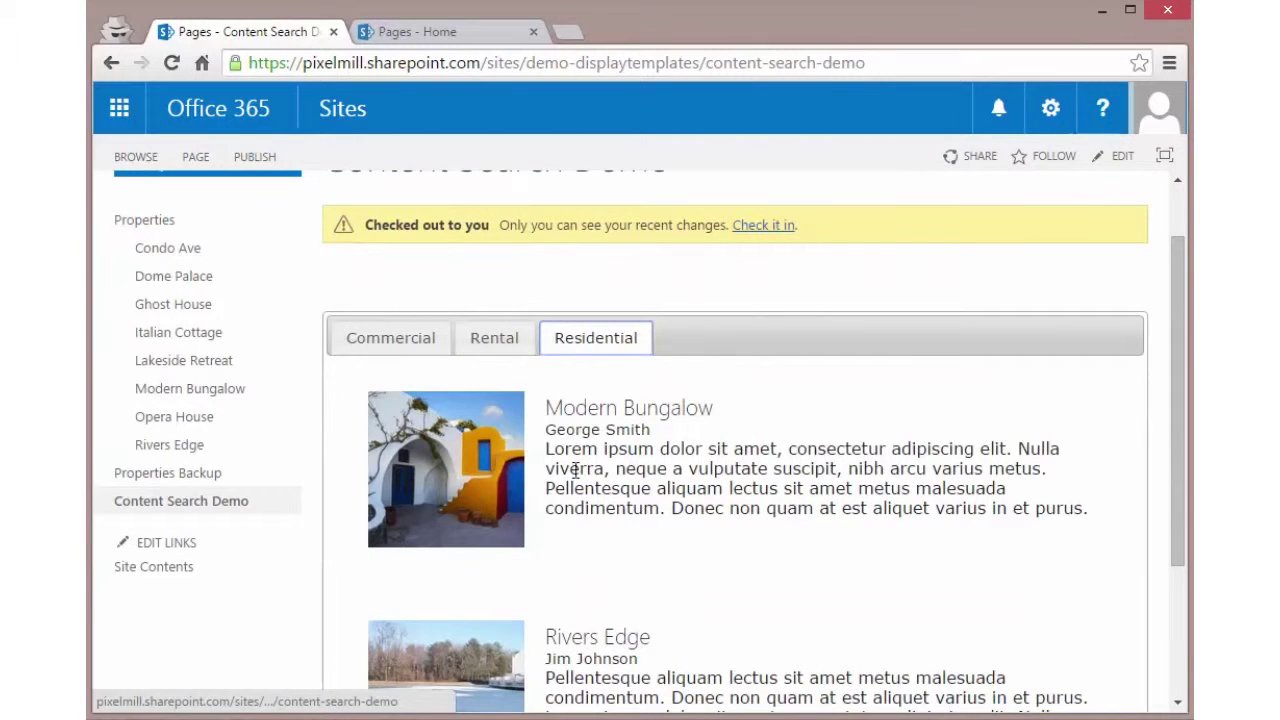
scroll(586, 536, up, 1)
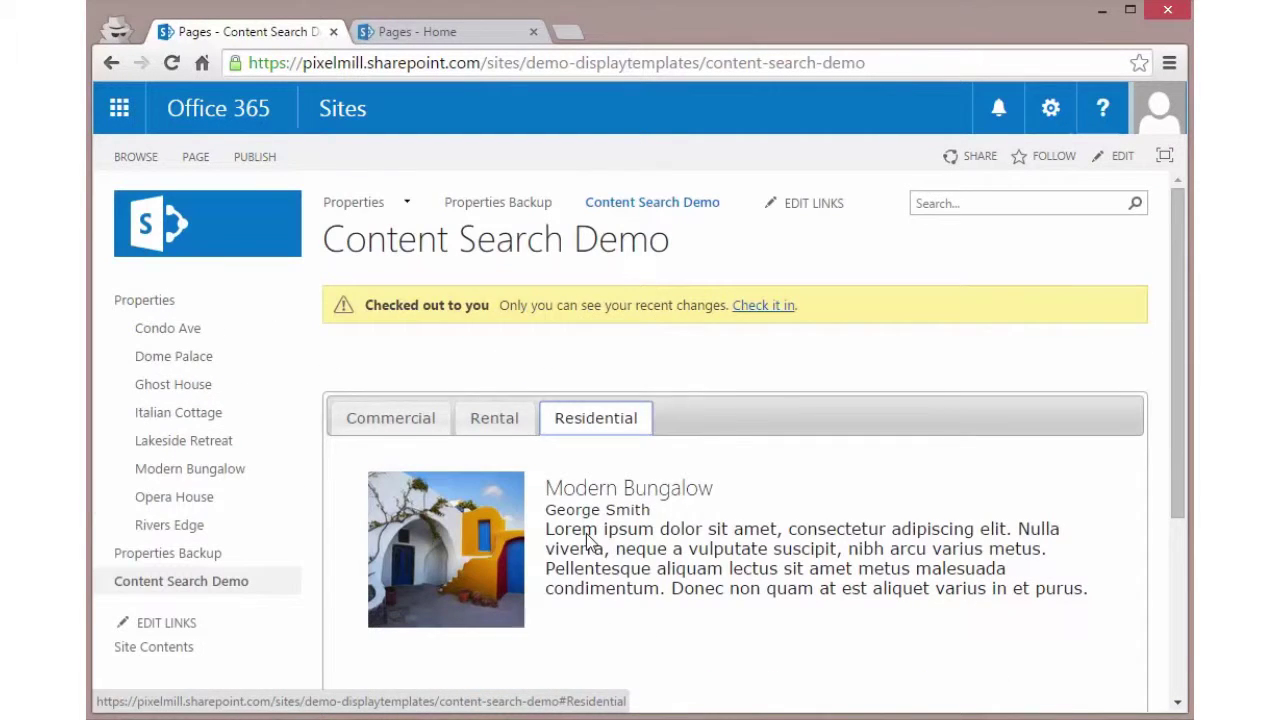
Put the Content Search Demo page into edit mode and add a Search Results web part to the Header zone.
click(195, 156)
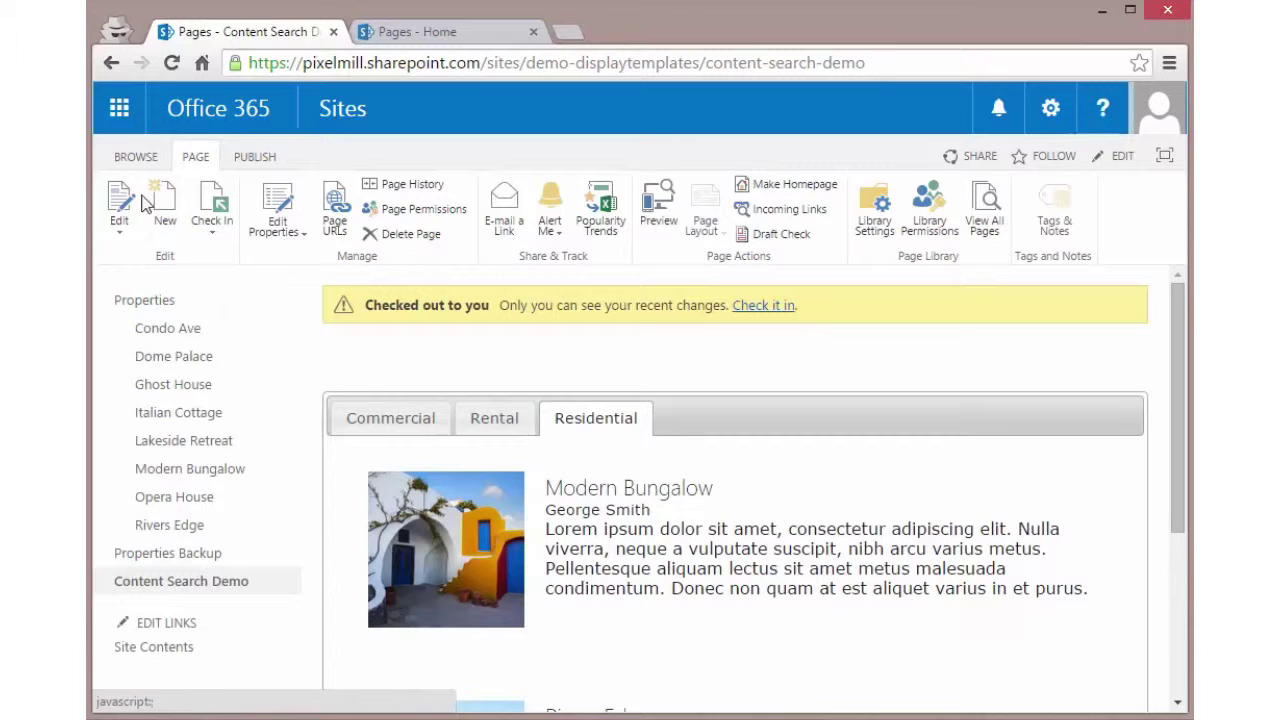
click(120, 205)
scroll(641, 475, down, 4)
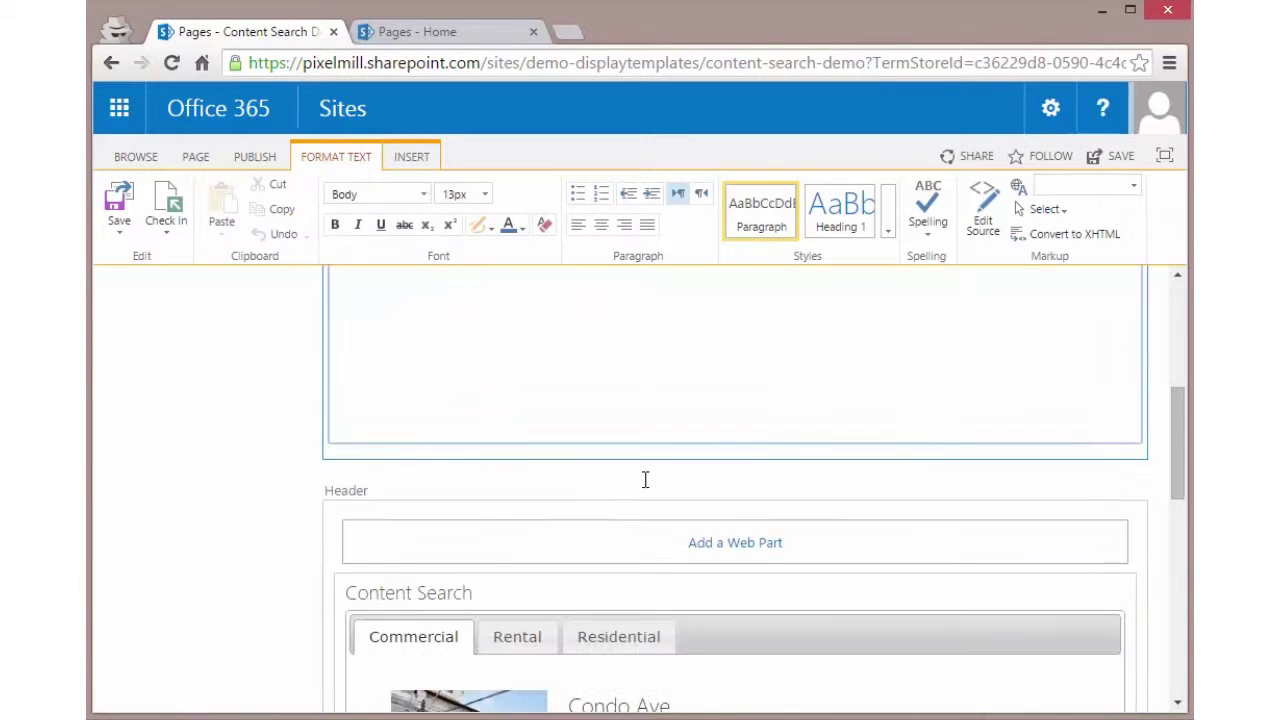
click(723, 543)
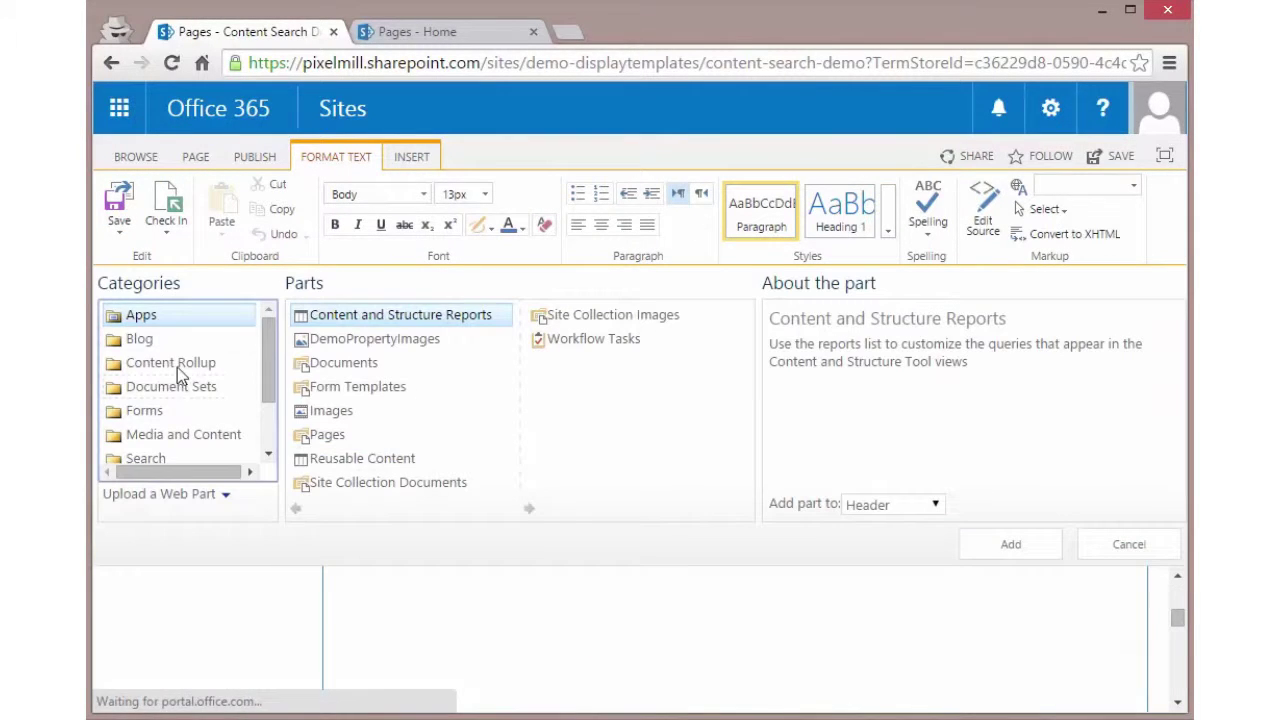
click(171, 462)
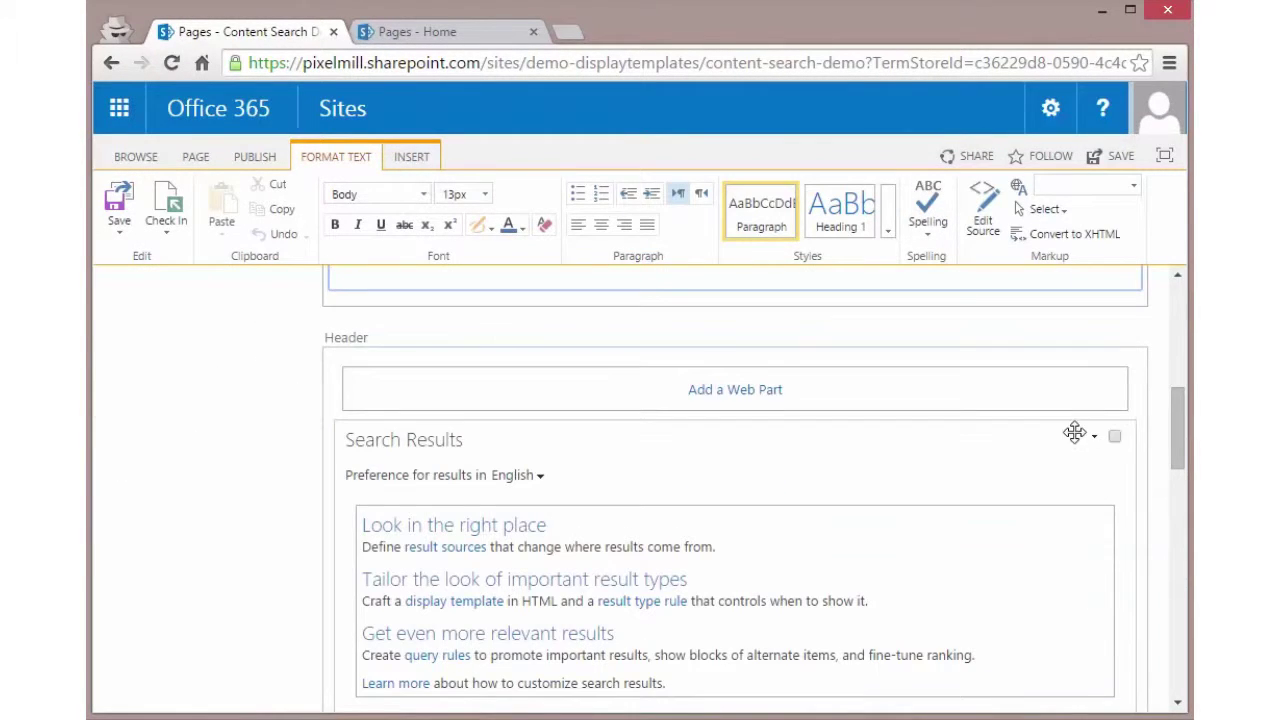
Open the query builder from the Search Results web part's properties and clear the default query text.
click(1094, 440)
click(1050, 570)
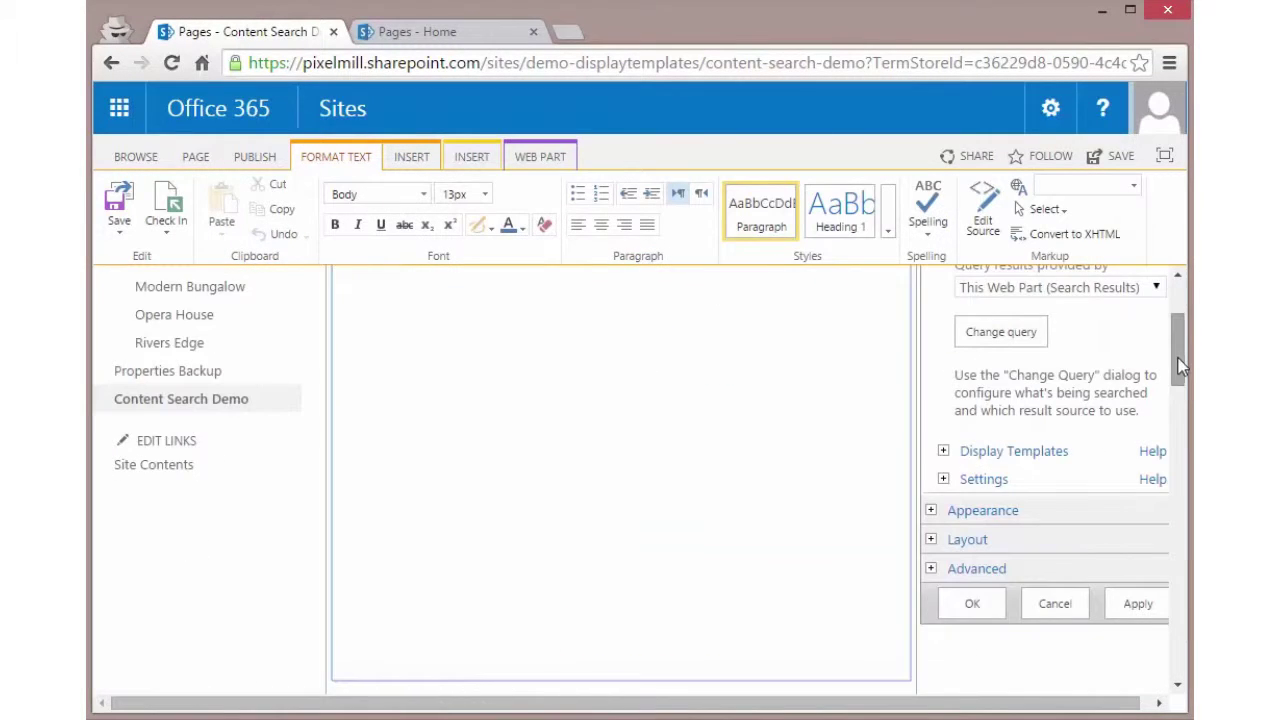
scroll(1180, 350, down, 1)
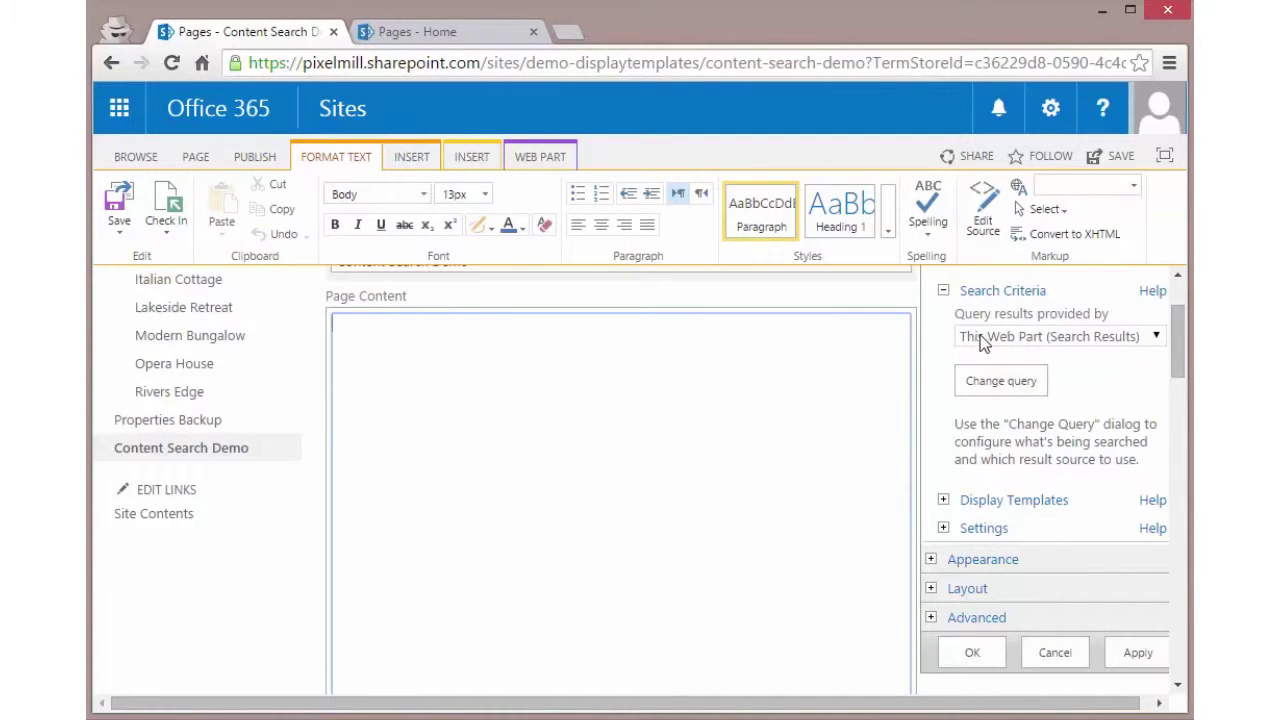
click(995, 378)
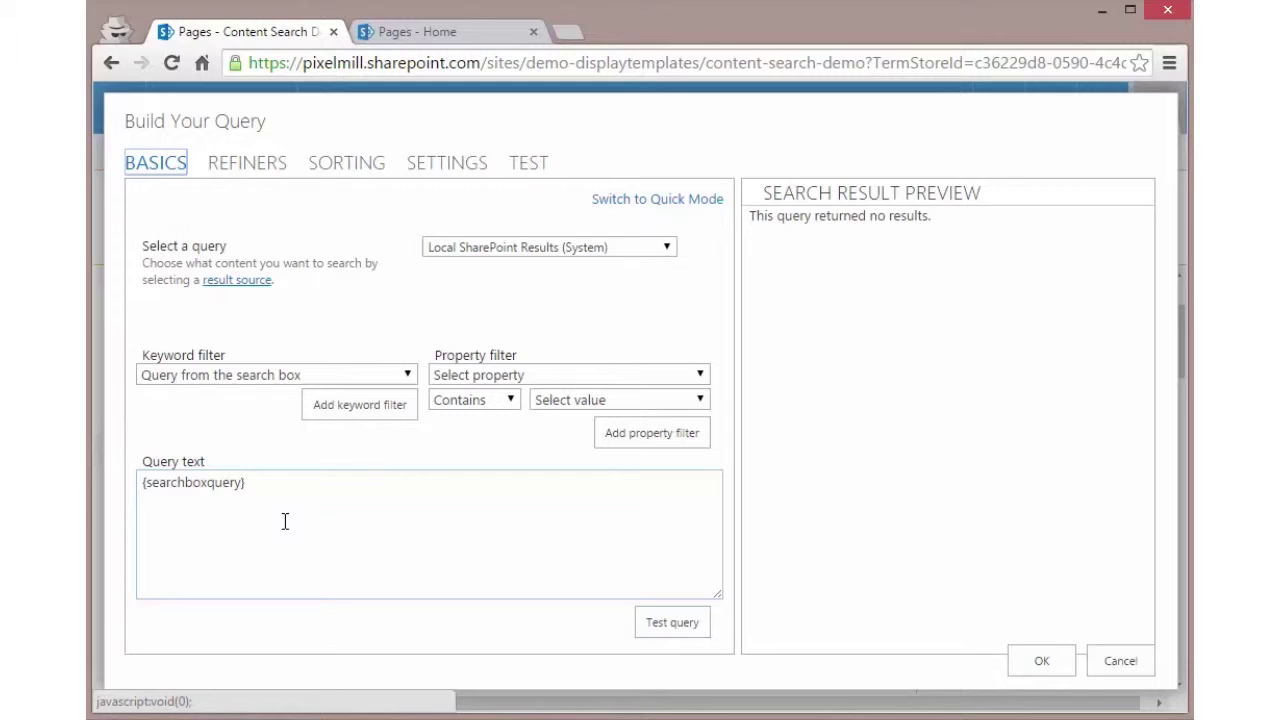
click(250, 485)
key(ctrl+a)
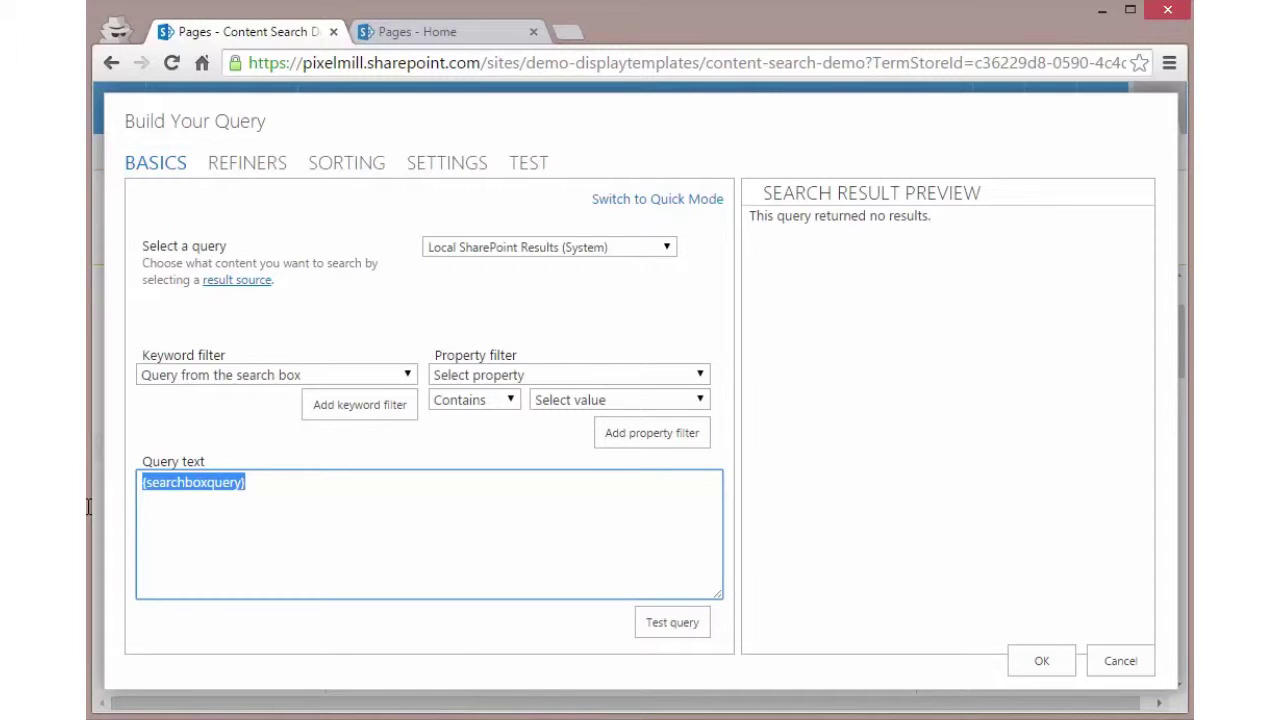
key(BackSpace)
Add a property filter to the query where Path contains This site collection.
click(490, 376)
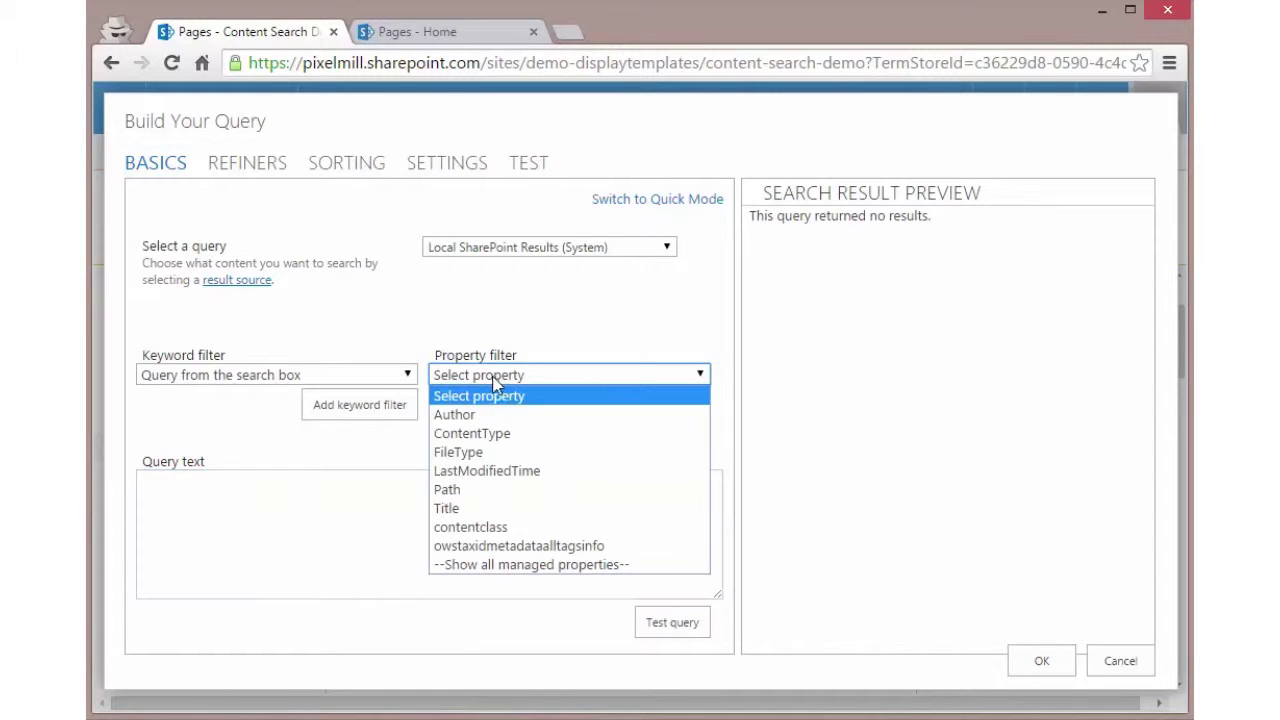
click(488, 502)
click(600, 400)
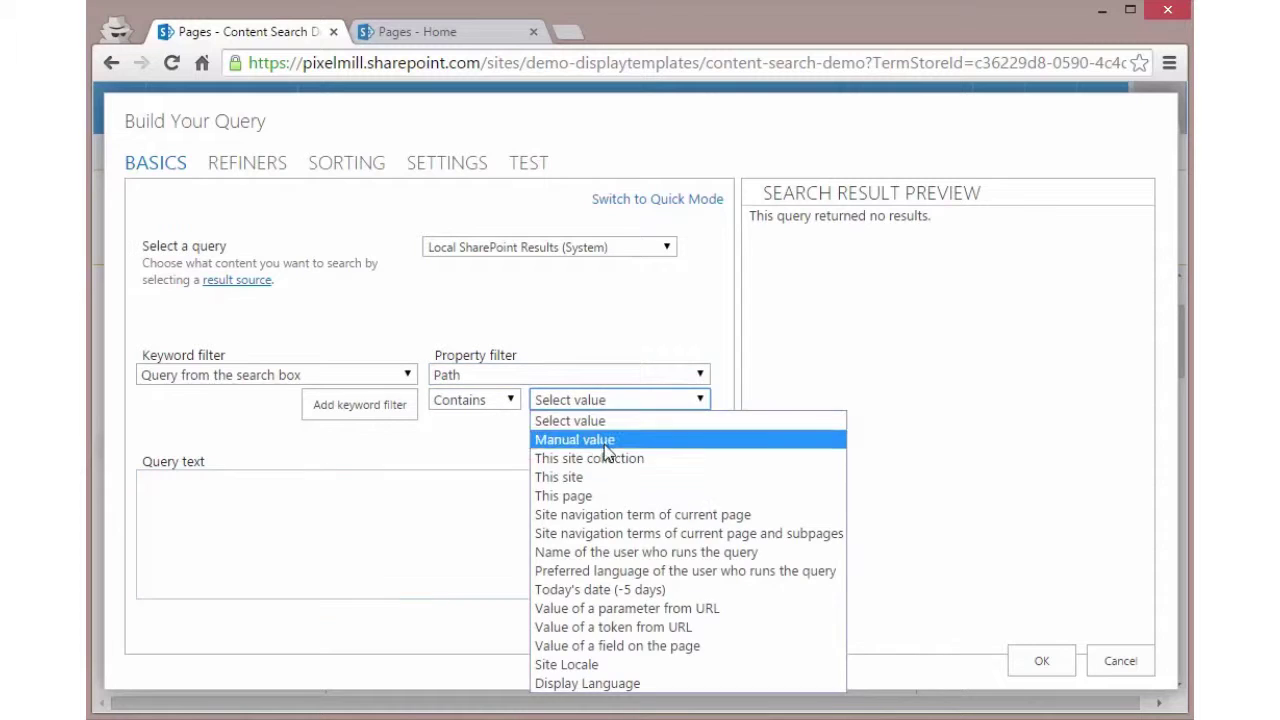
click(606, 455)
click(636, 434)
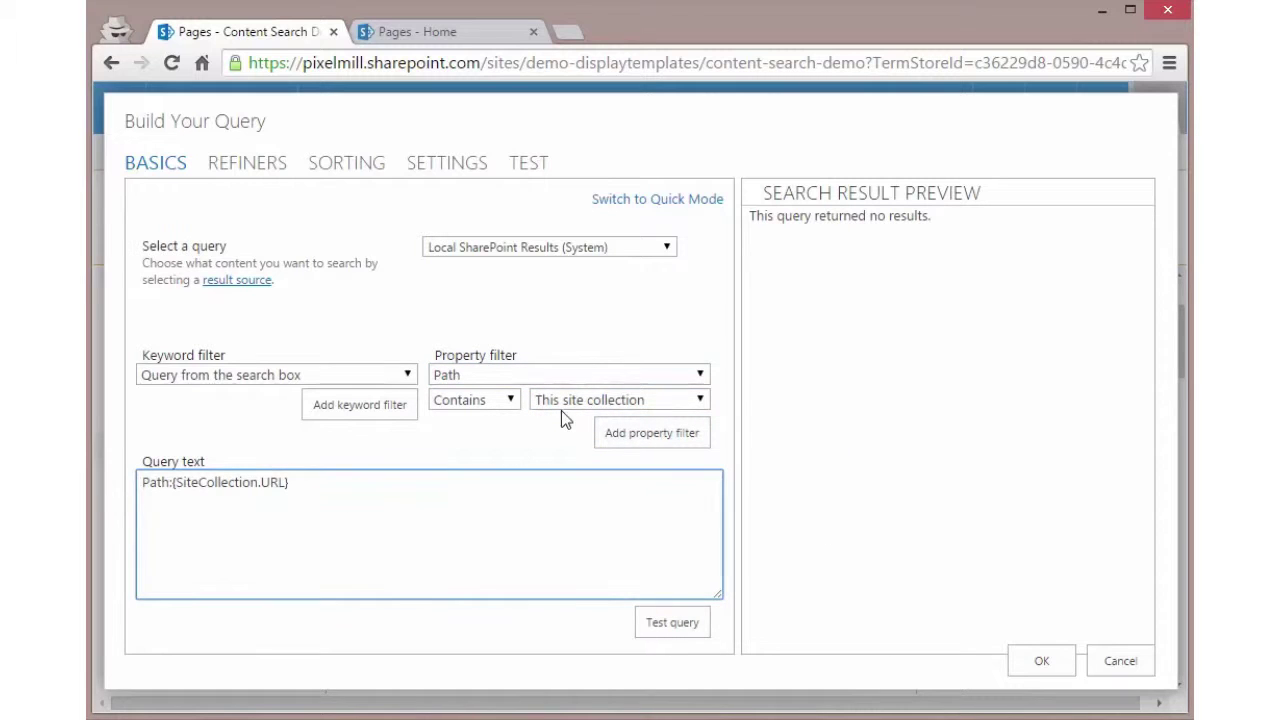
Add a second property filter where ContentType contains PixelMill Property, and test the query.
click(545, 378)
click(548, 433)
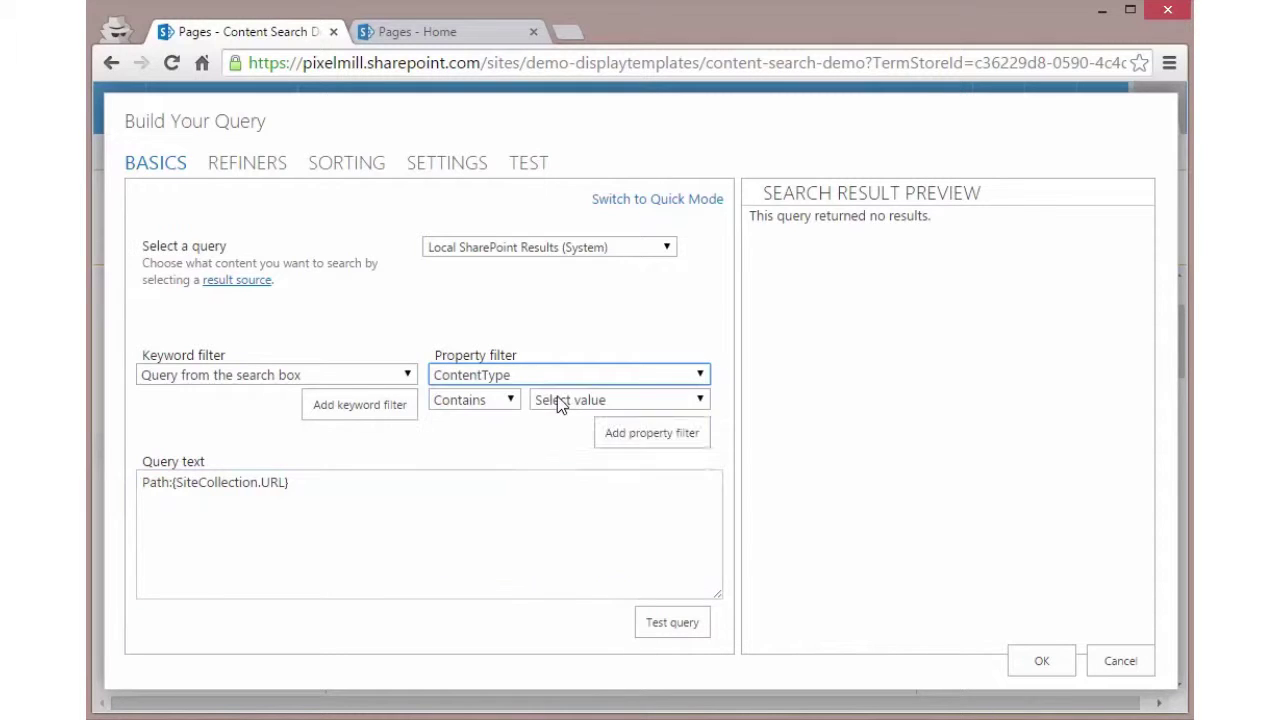
click(557, 400)
click(586, 569)
click(683, 400)
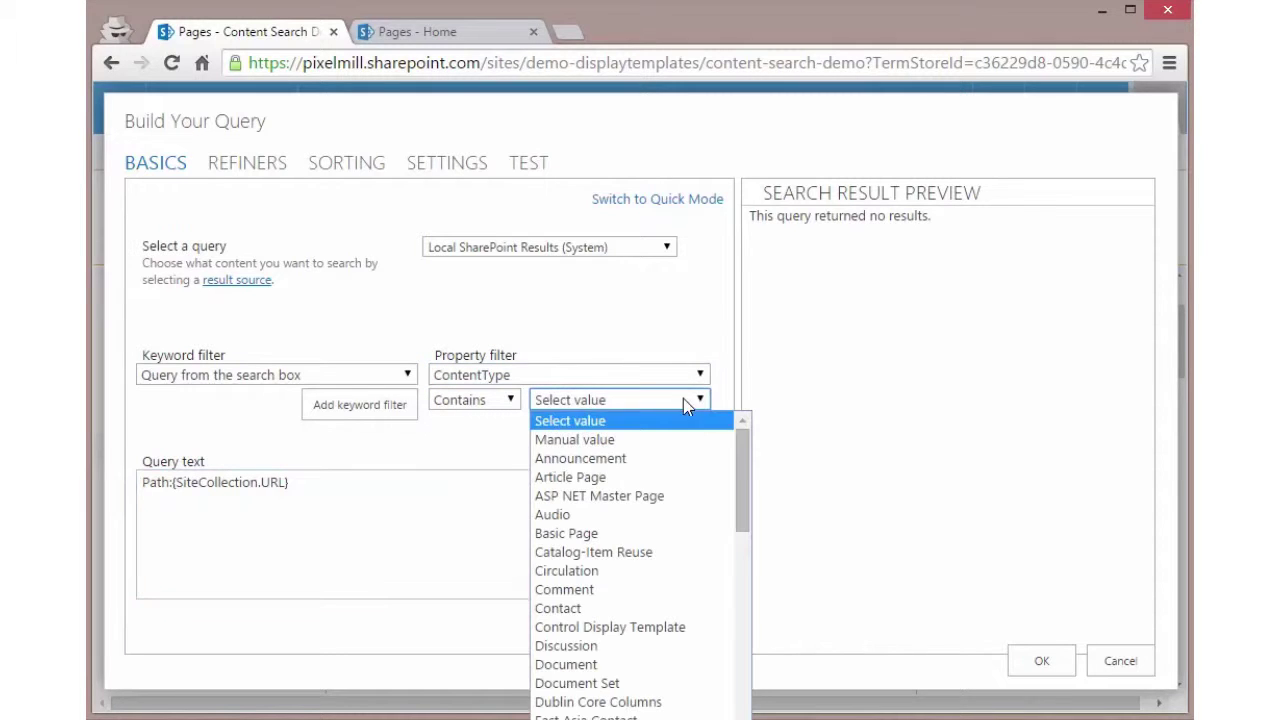
drag(748, 482, 751, 663)
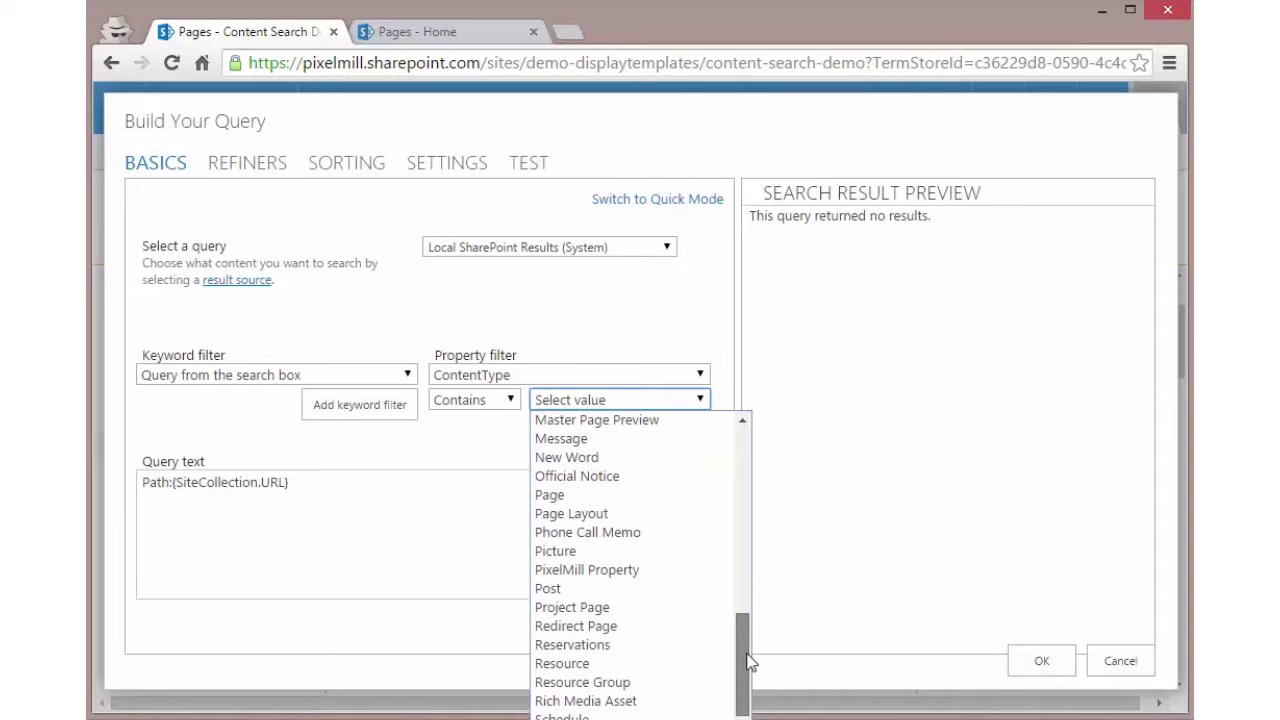
click(626, 569)
click(650, 400)
click(625, 600)
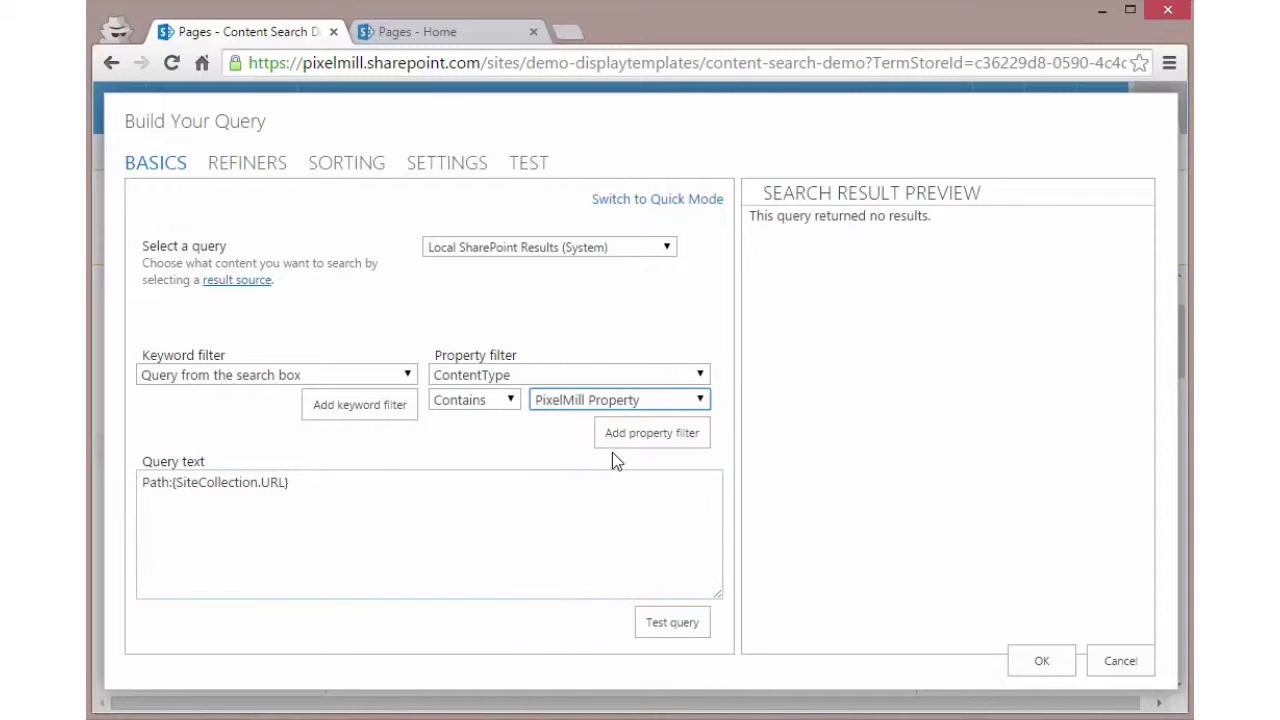
click(630, 440)
click(672, 624)
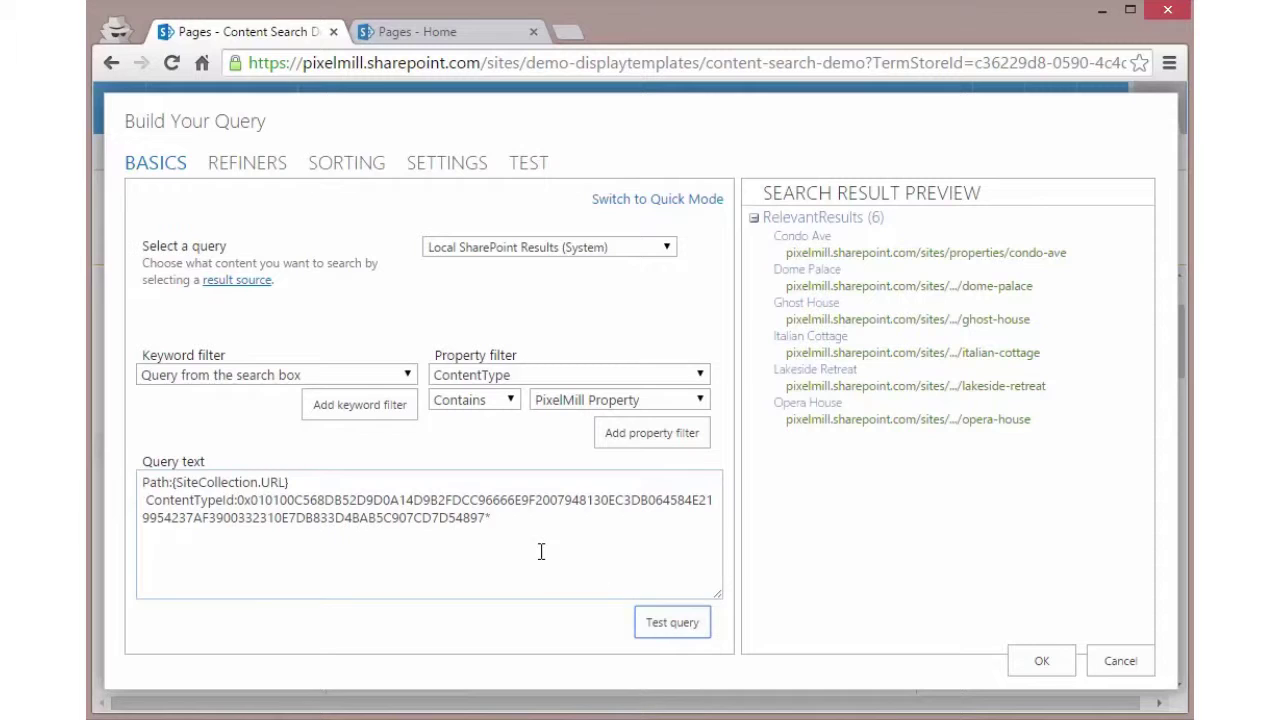
Examine the Path and ContentTypeId conditions in the query text, comparing the site collection token with the page's URL.
drag(290, 482, 114, 483)
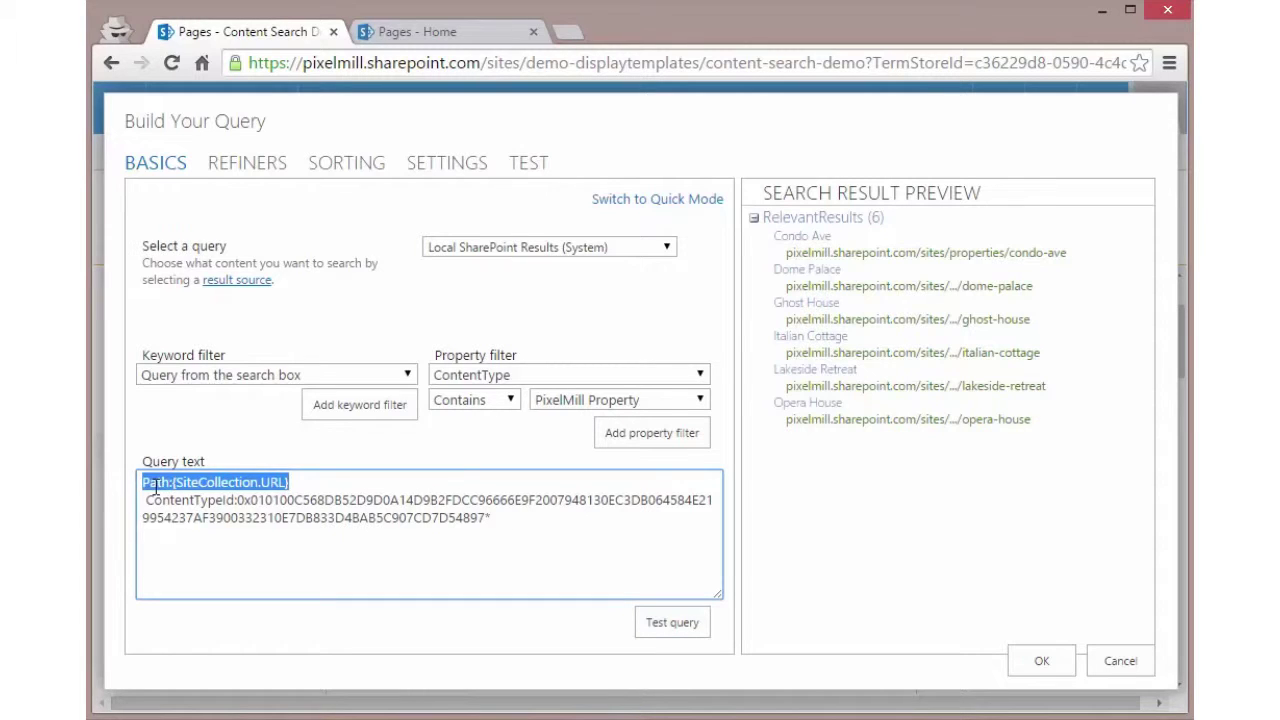
double_click(156, 484)
click(201, 481)
drag(321, 481, 177, 486)
click(598, 64)
click(697, 62)
drag(700, 62, 248, 63)
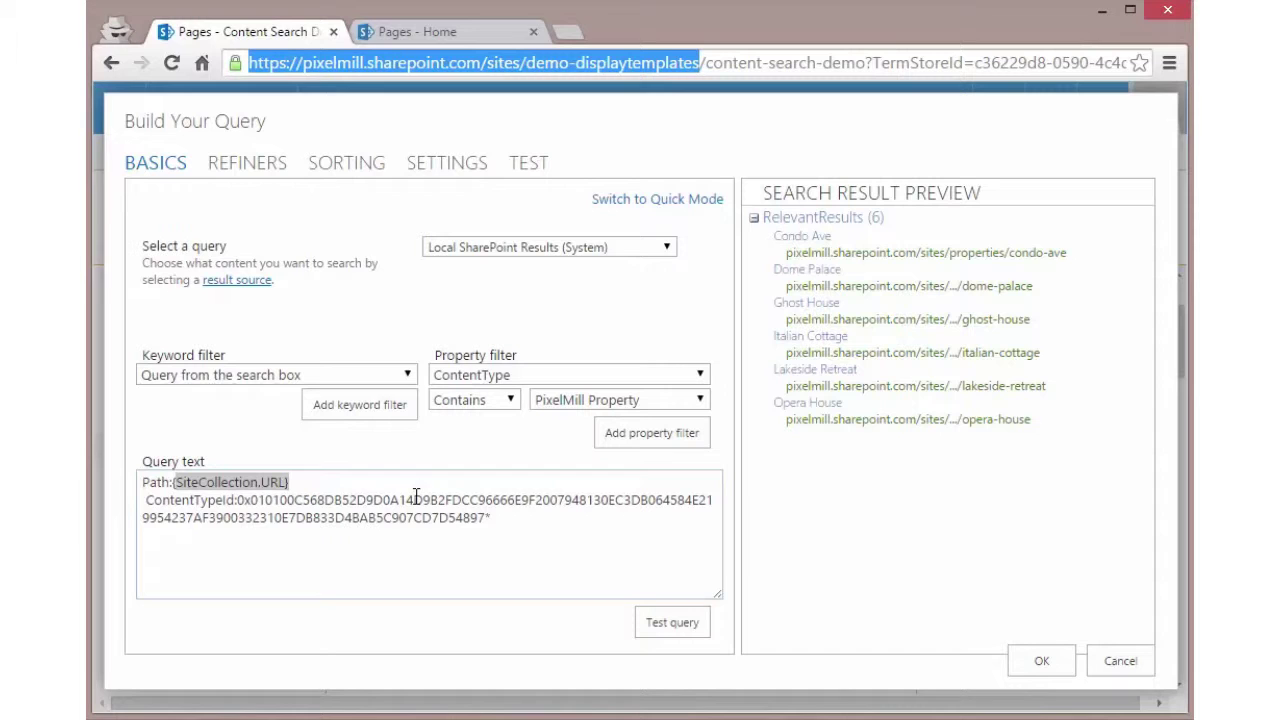
click(409, 486)
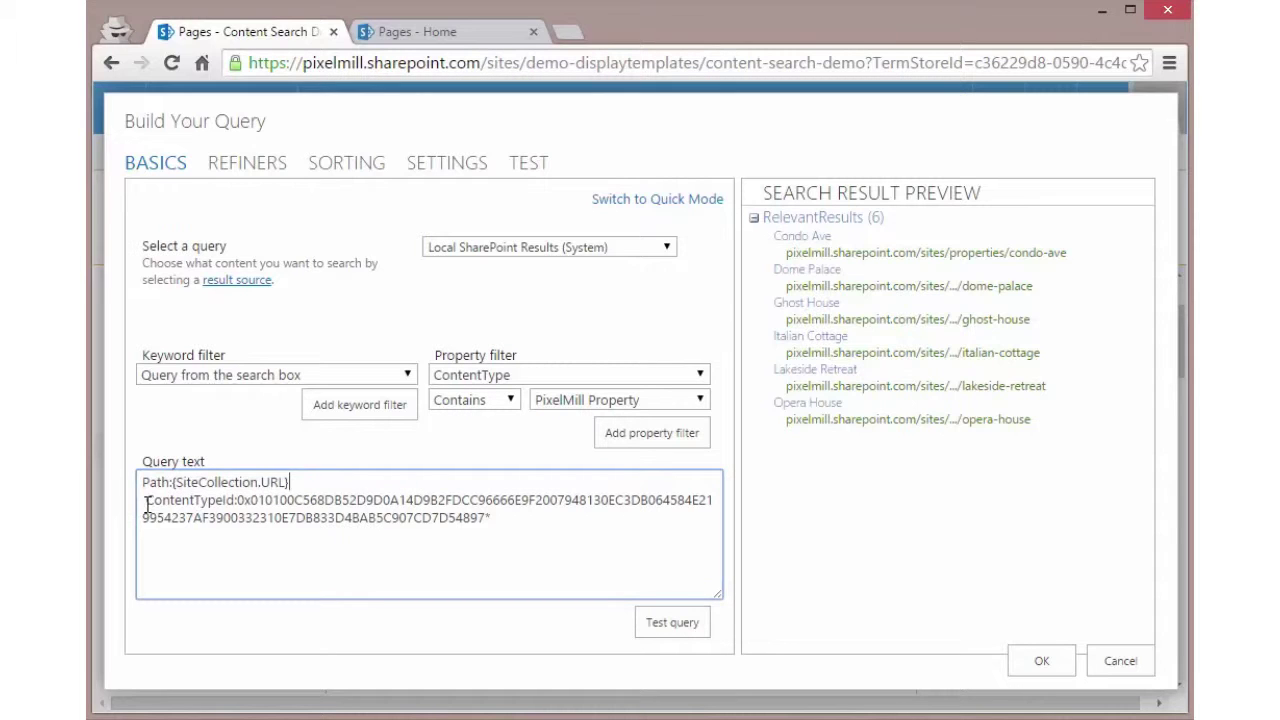
drag(147, 507, 514, 500)
click(238, 500)
drag(237, 500, 524, 514)
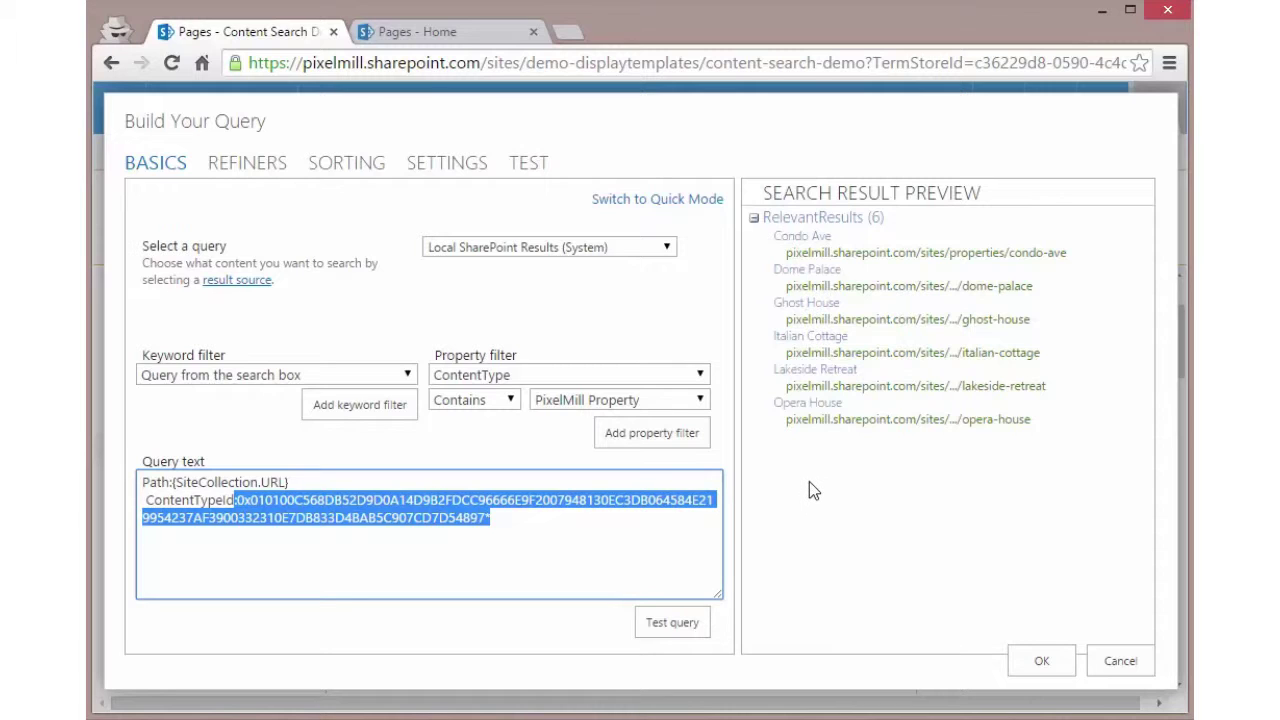
click(514, 523)
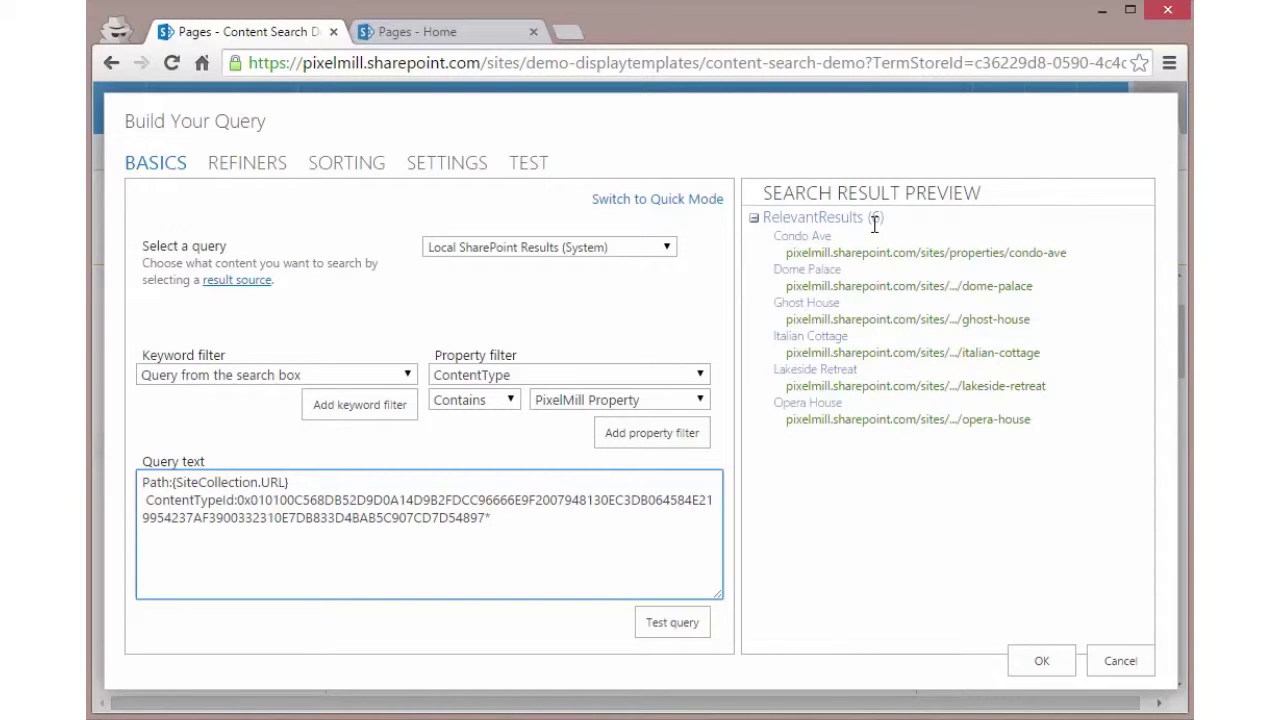
Accept the query and set the web part's Results Control Display Template to backup Control Accordion.
click(1040, 668)
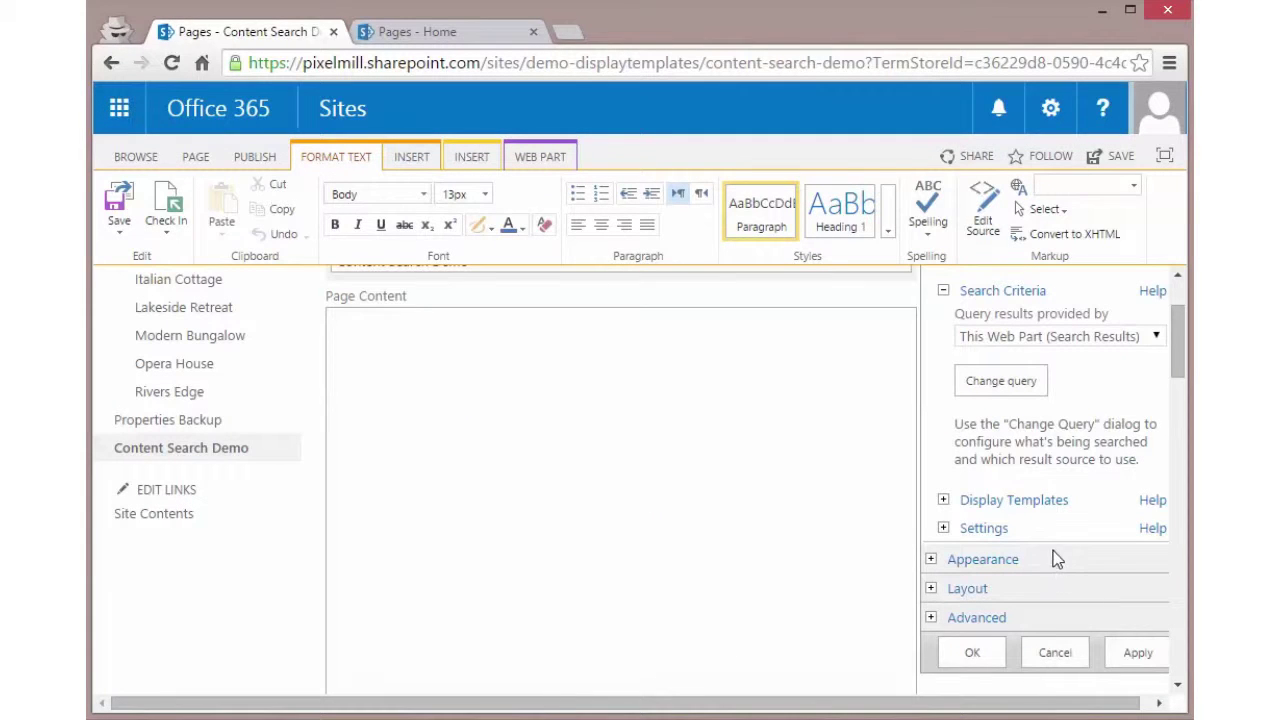
click(943, 500)
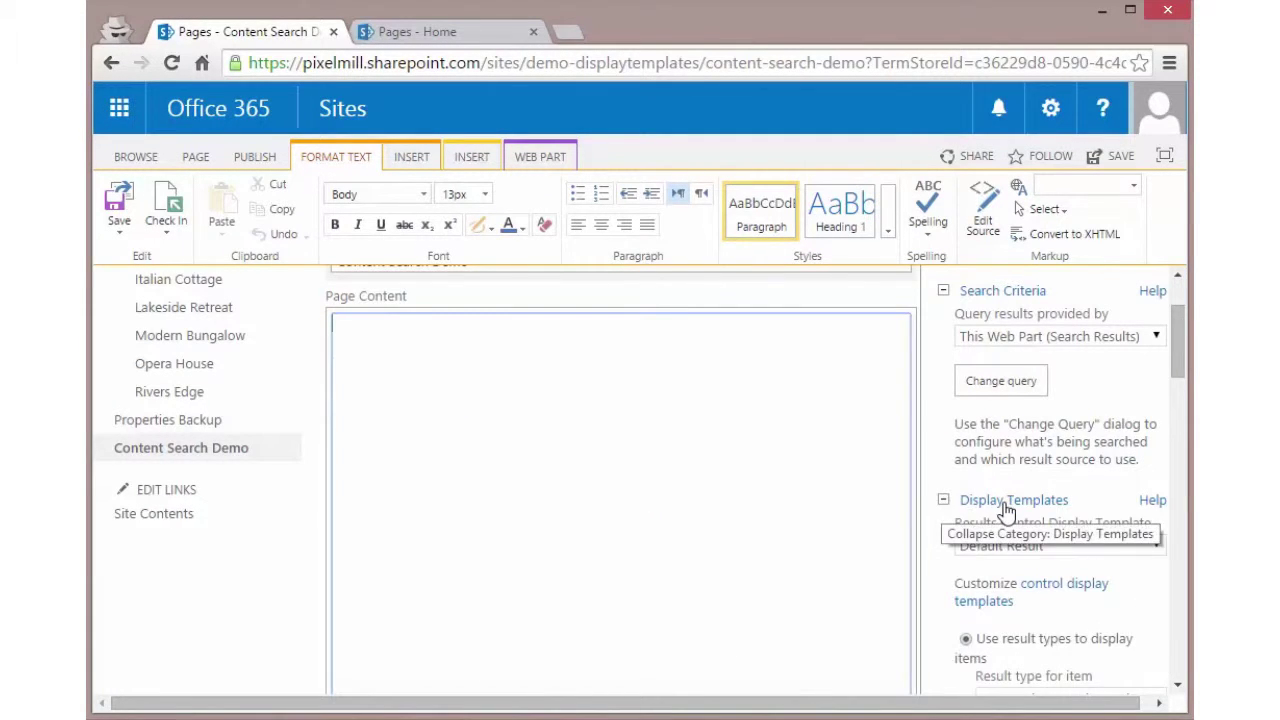
scroll(1010, 512, down, 1)
scroll(1006, 512, down, 1)
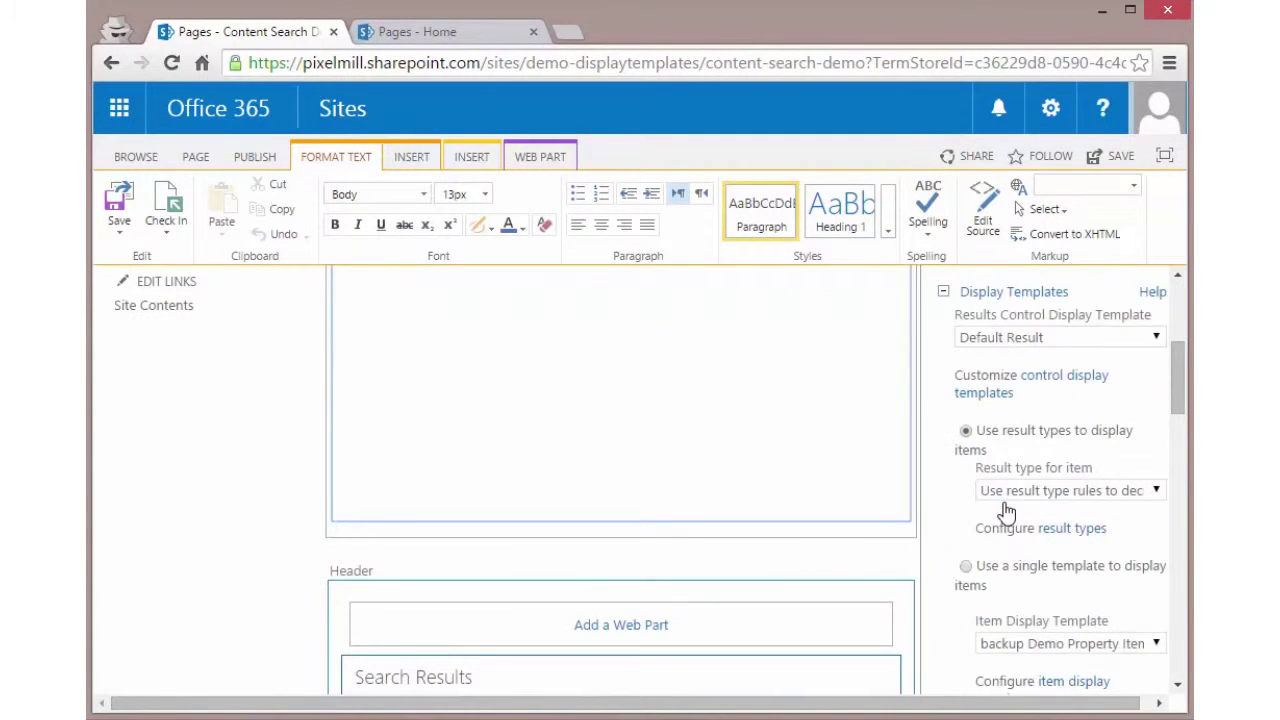
click(1045, 339)
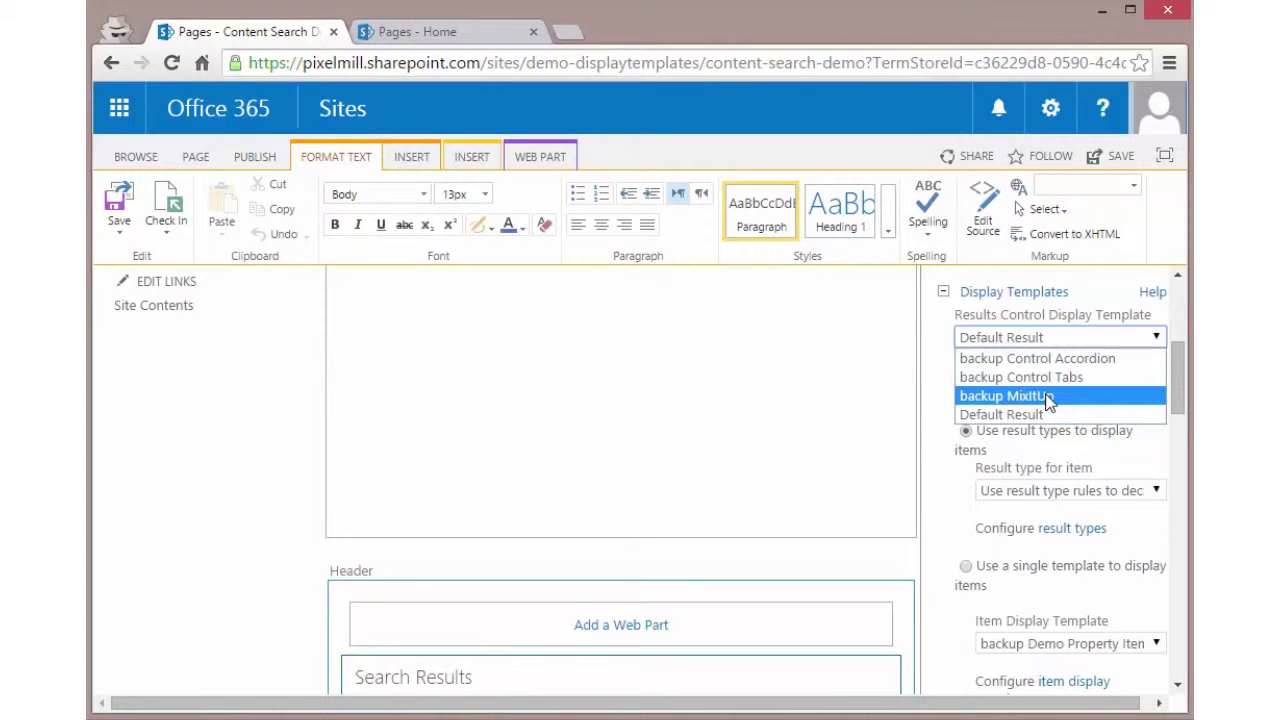
click(1031, 366)
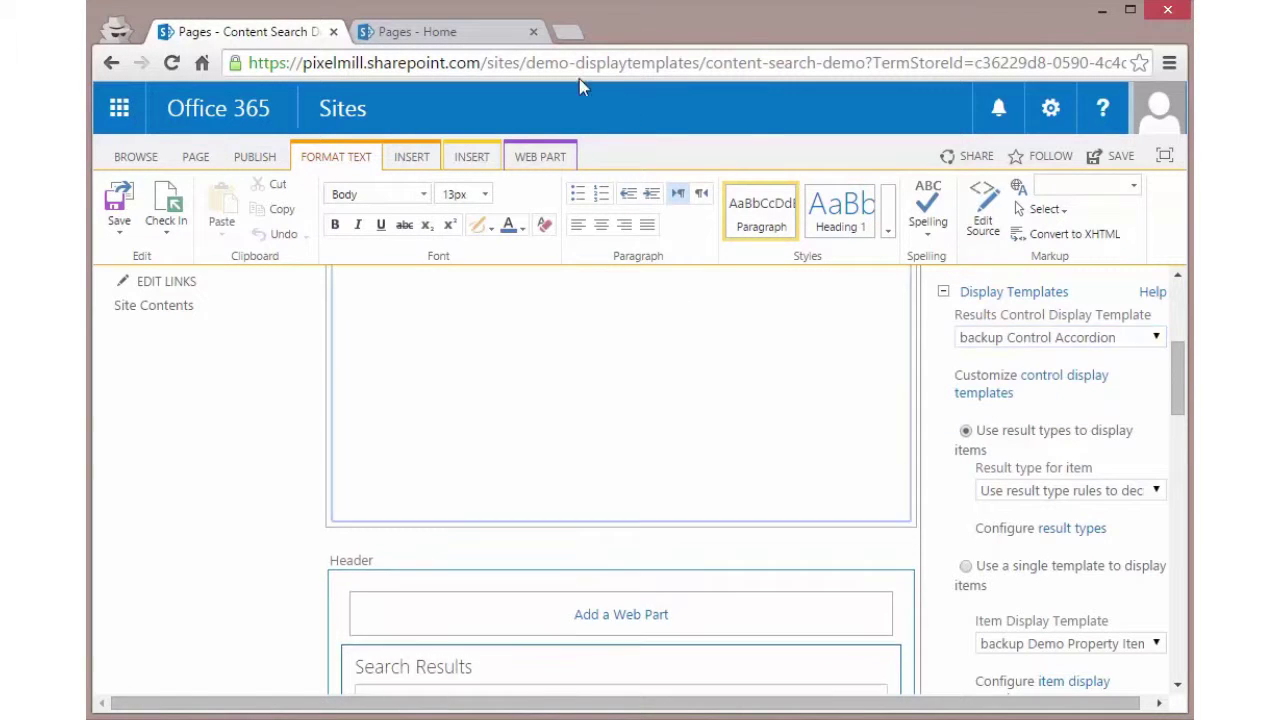
On the site's Home page, go through Site settings to the master pages and page layouts gallery and open the demoProperties Display Templates folder.
click(445, 31)
click(1050, 108)
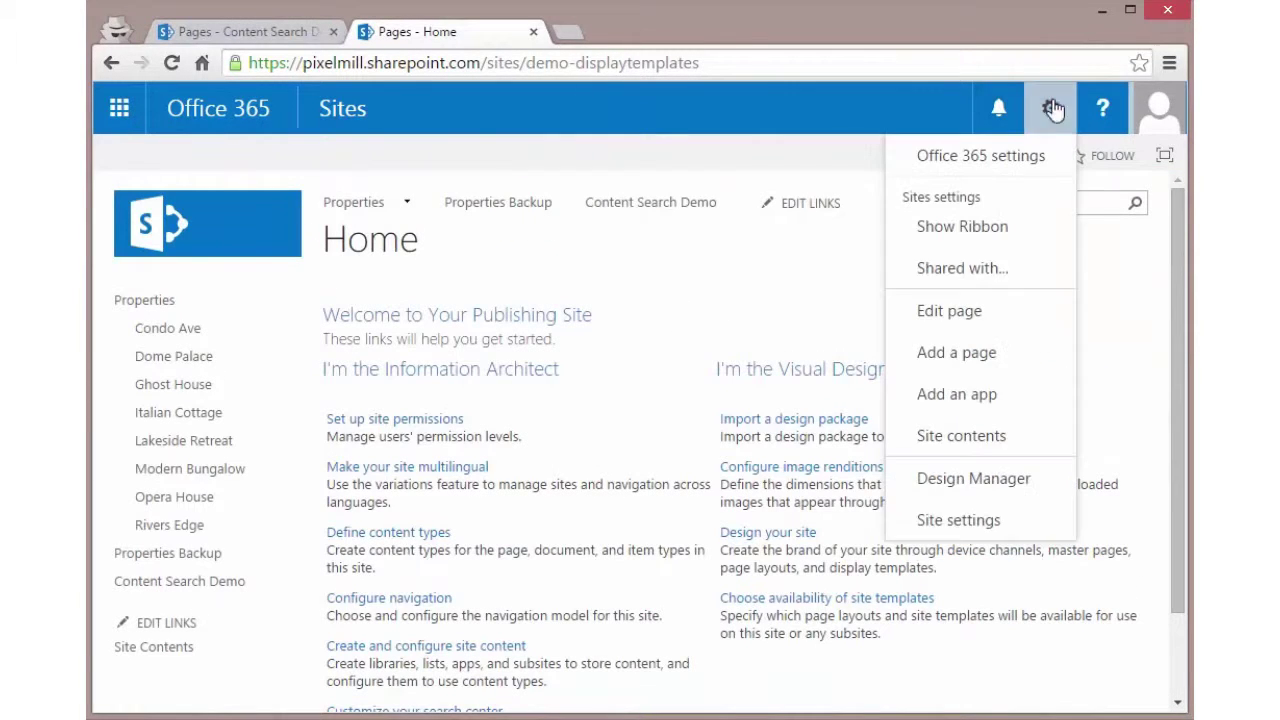
click(975, 518)
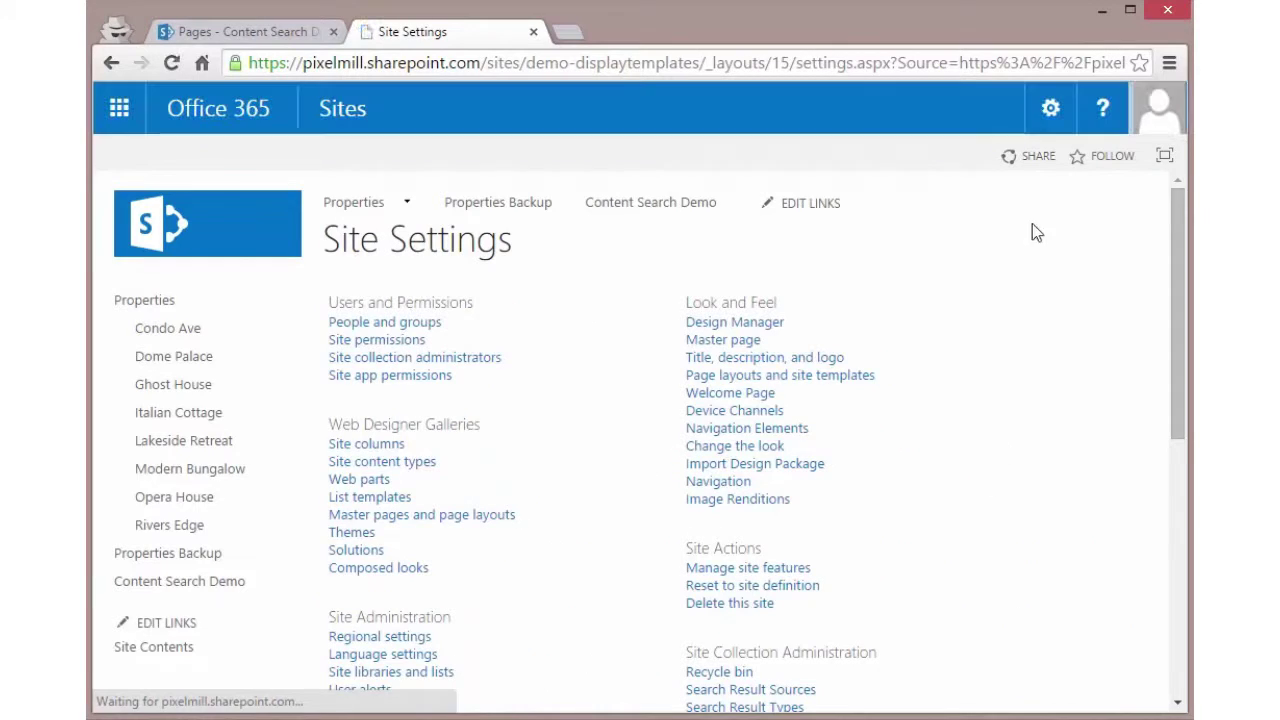
click(405, 518)
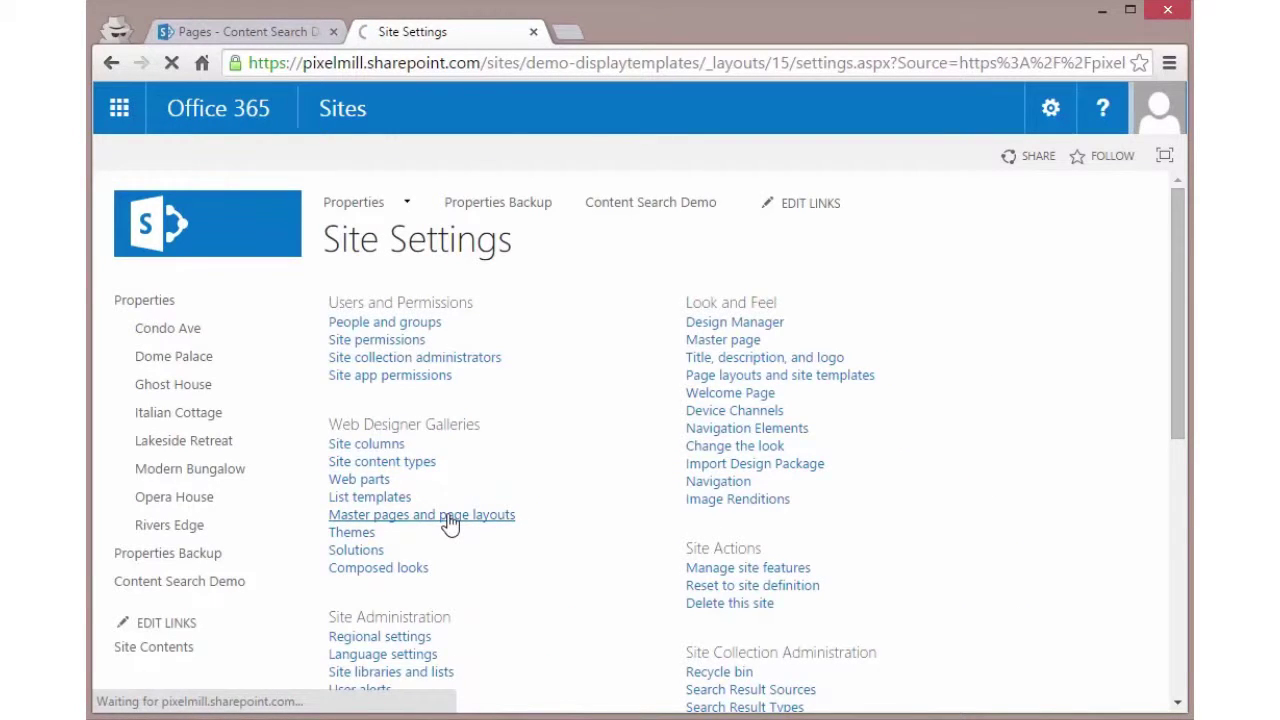
click(447, 590)
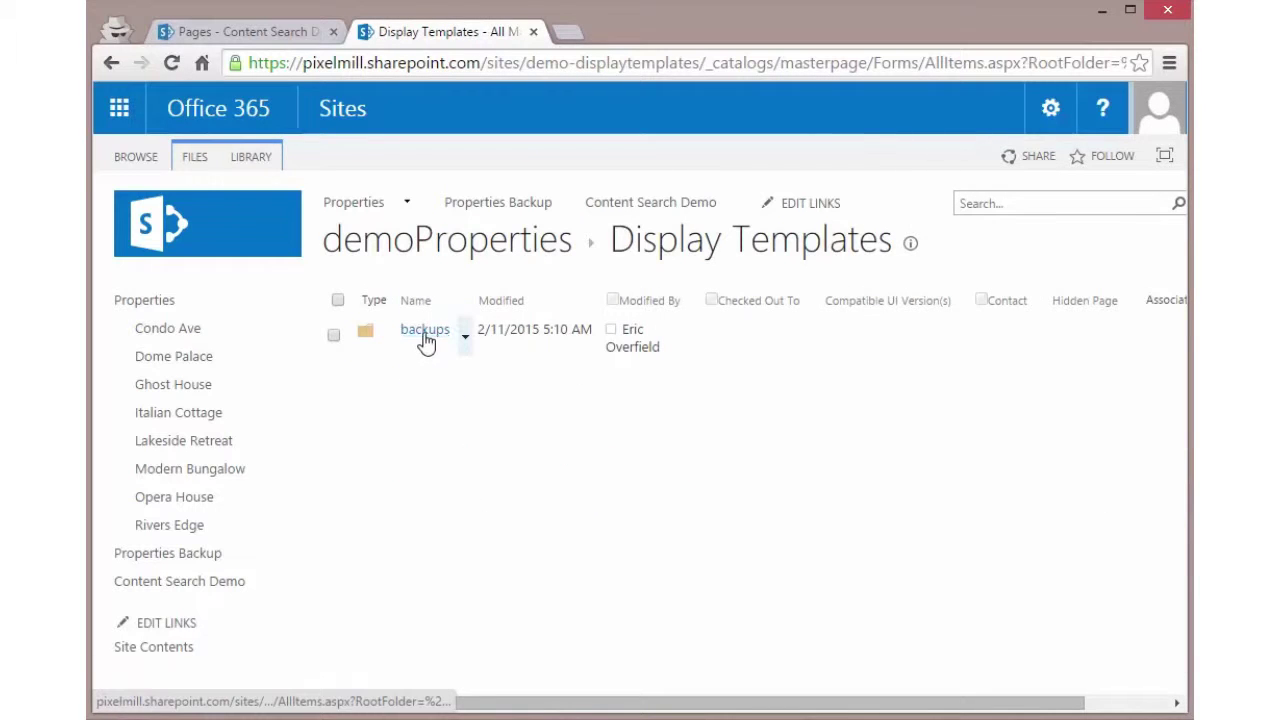
In the backups folder, examine the Target Control Type settings in the properties of demo-Control-Accordian.html, then leave the form without saving.
click(425, 340)
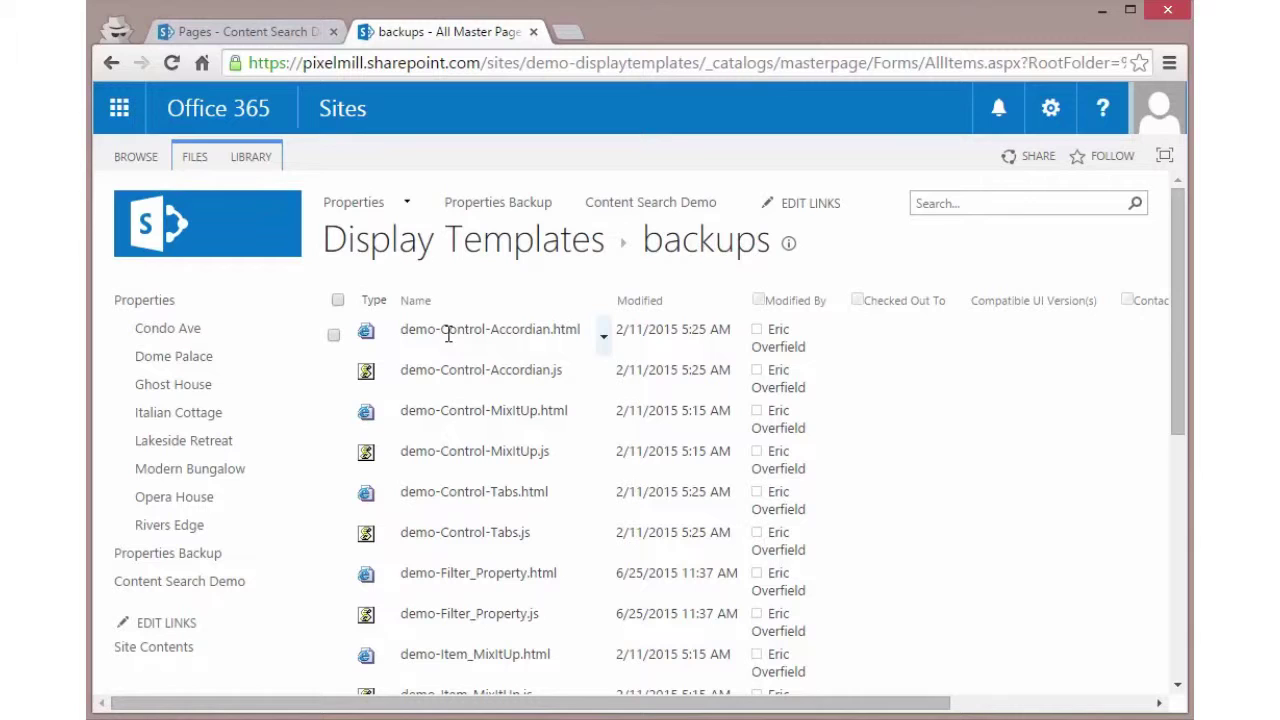
click(604, 336)
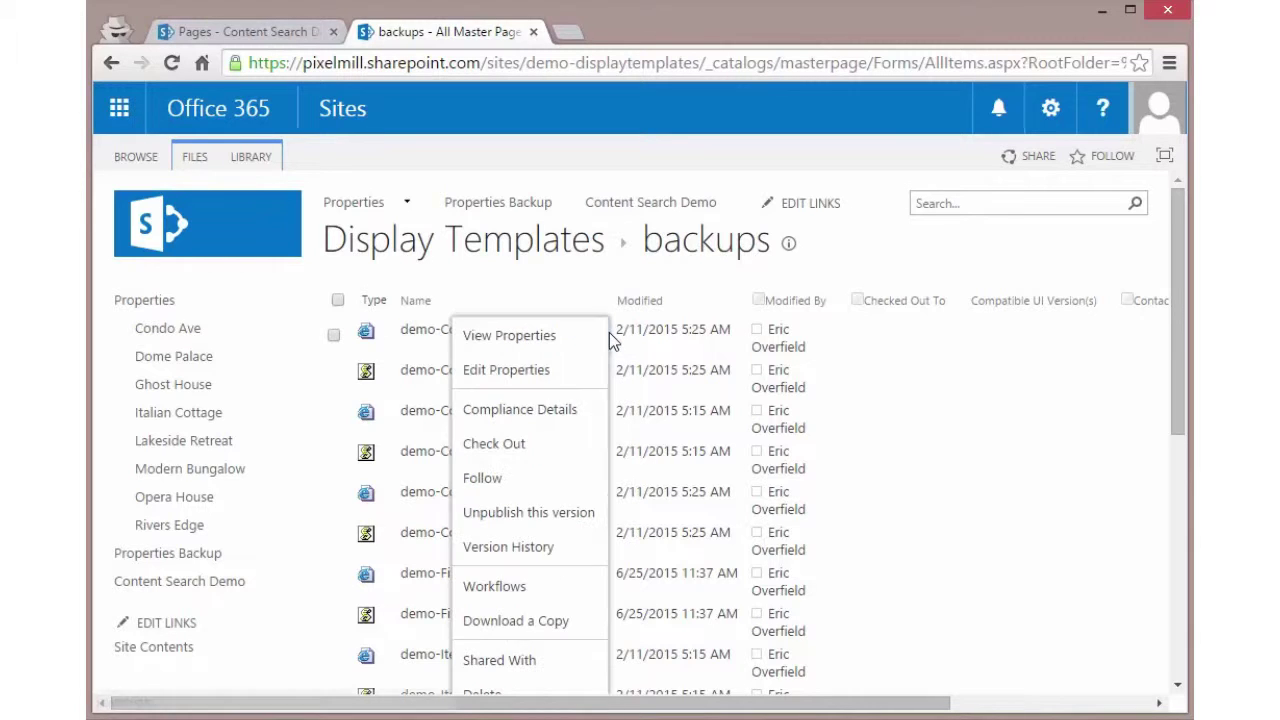
click(535, 383)
scroll(532, 431, down, 5)
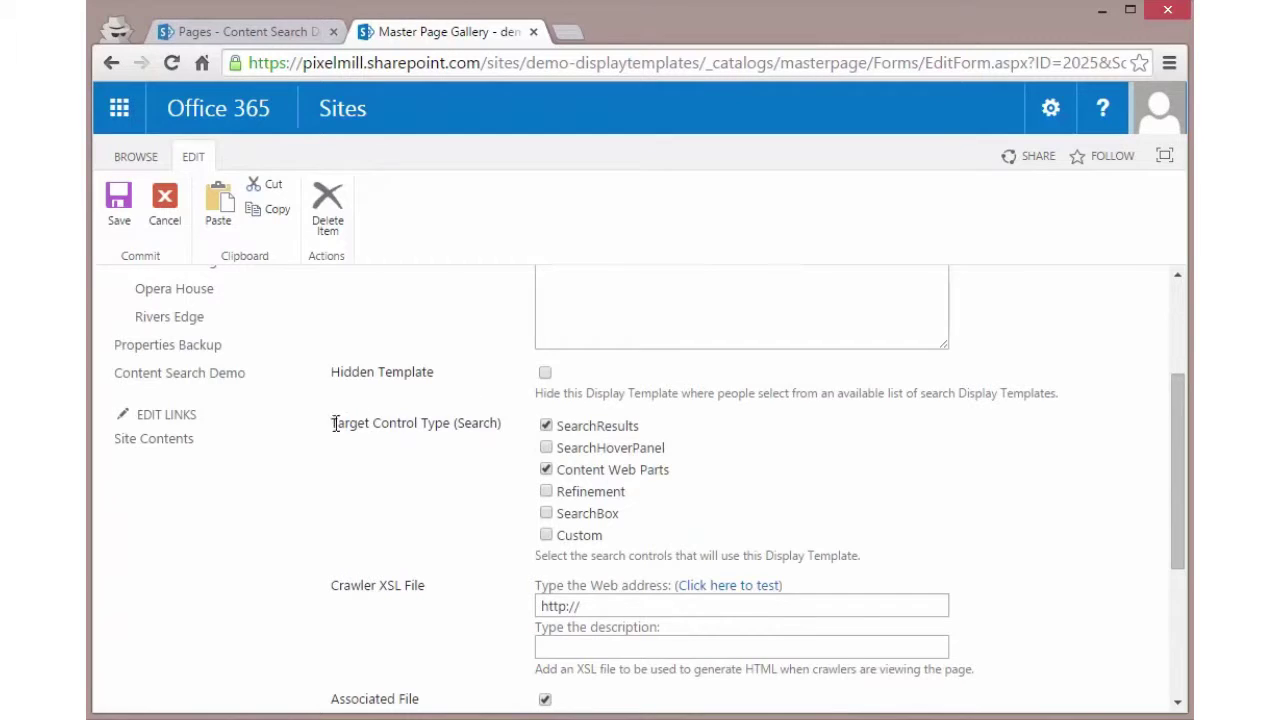
mouse_move(335, 423)
mouse_down()
mouse_move(437, 424)
mouse_move(336, 425)
mouse_up()
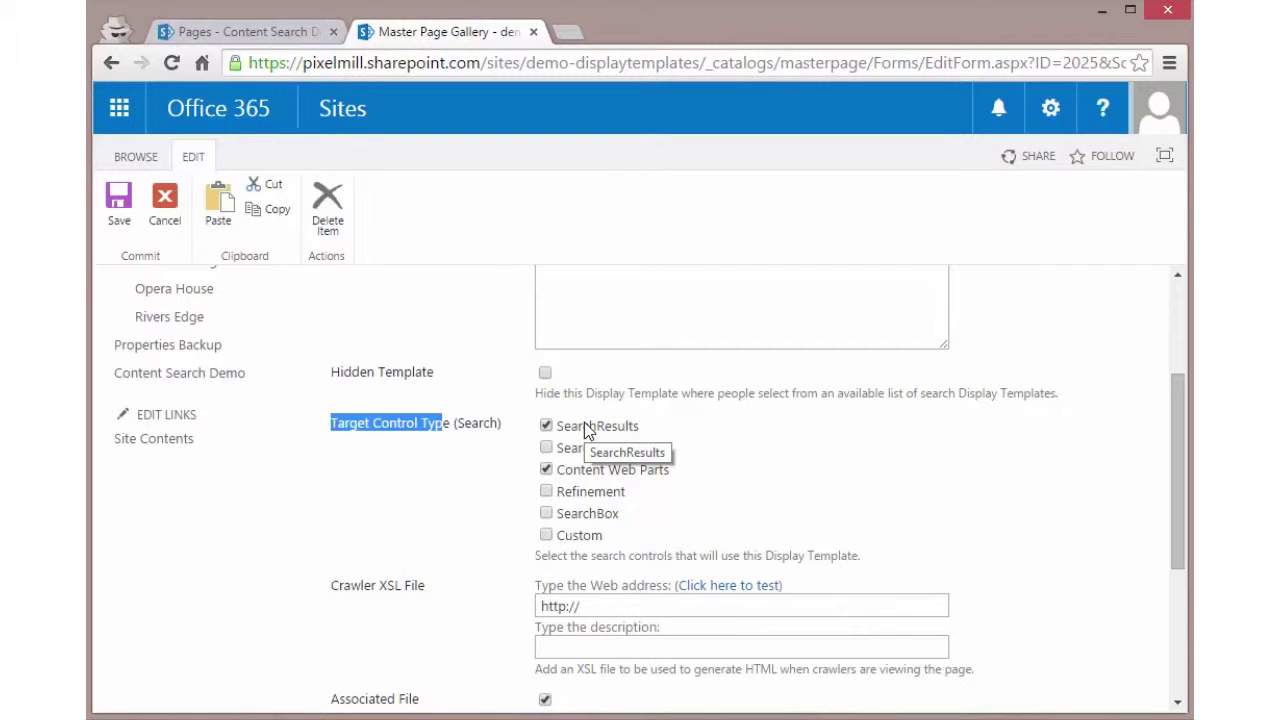
click(165, 210)
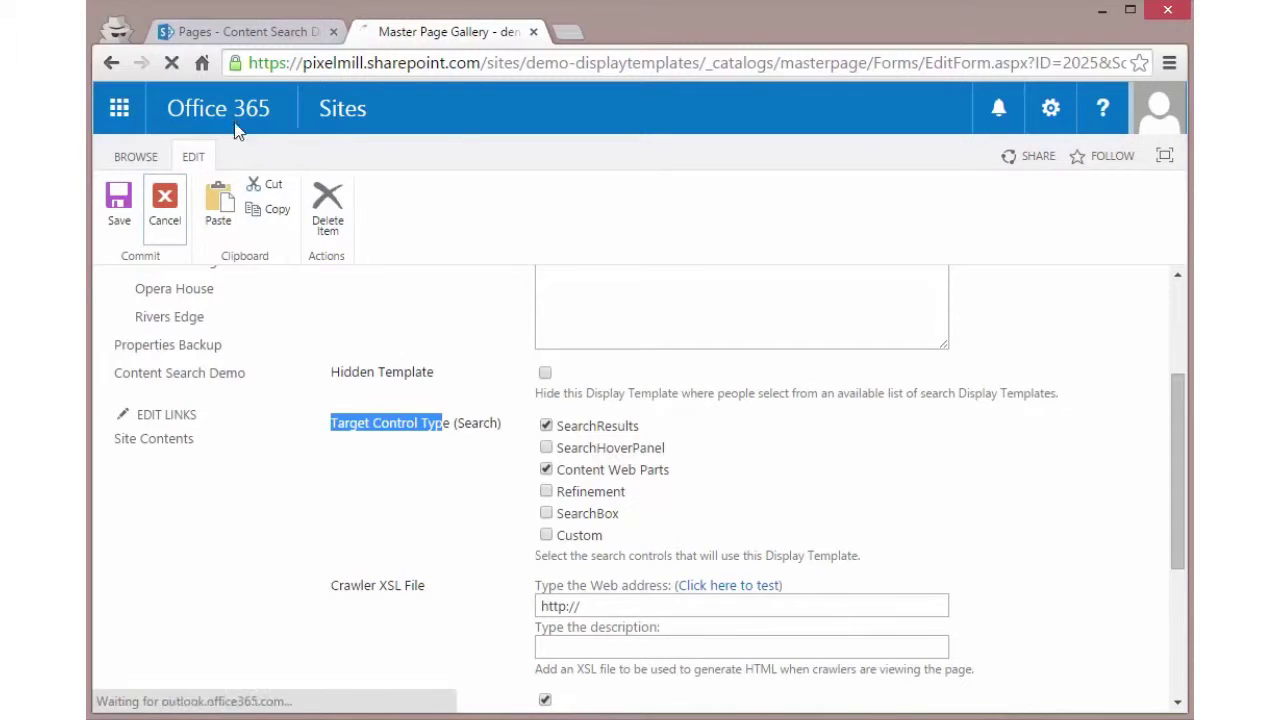
Return to the Content Search Demo page and make the web part display items with the single template backup Item Accordion.
click(240, 31)
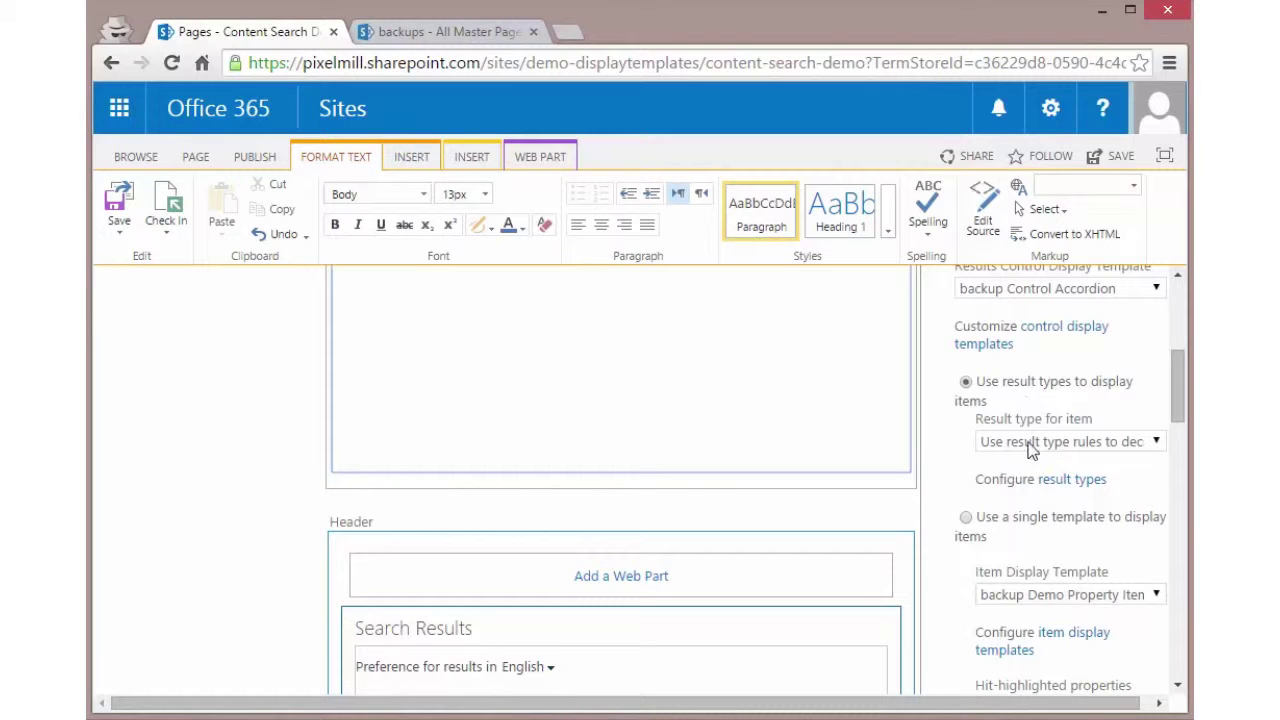
click(966, 518)
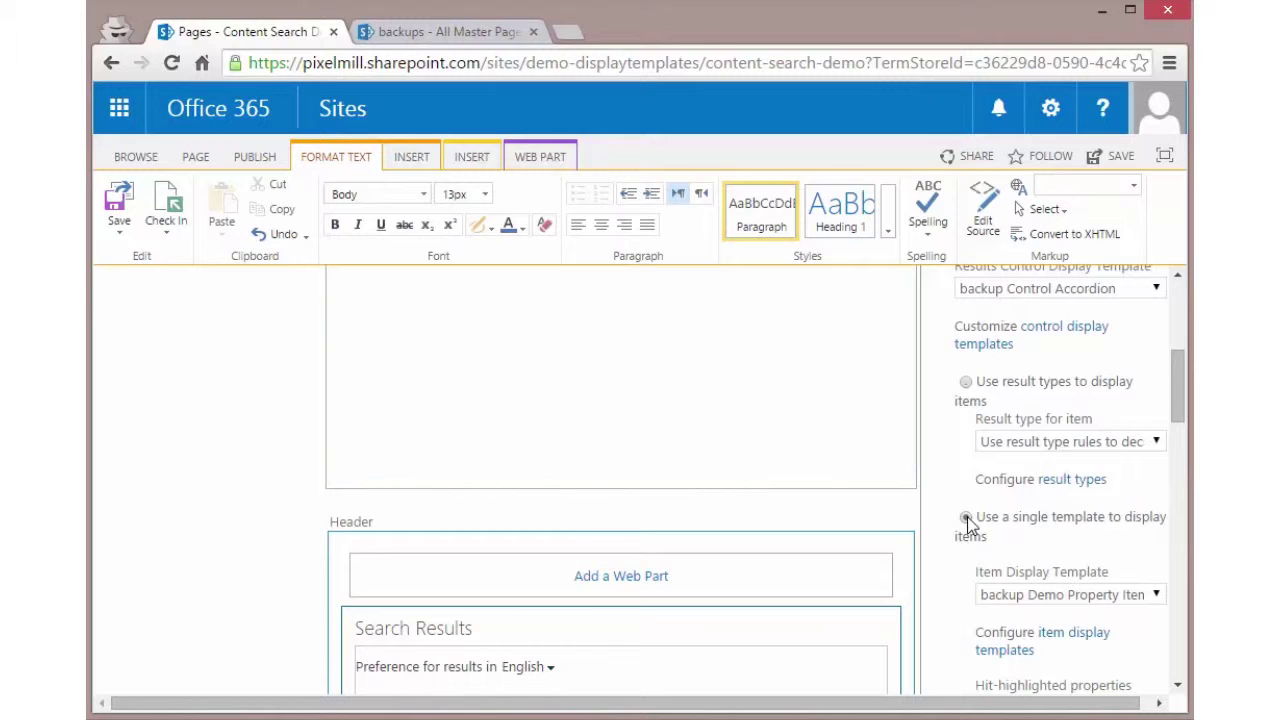
click(1056, 597)
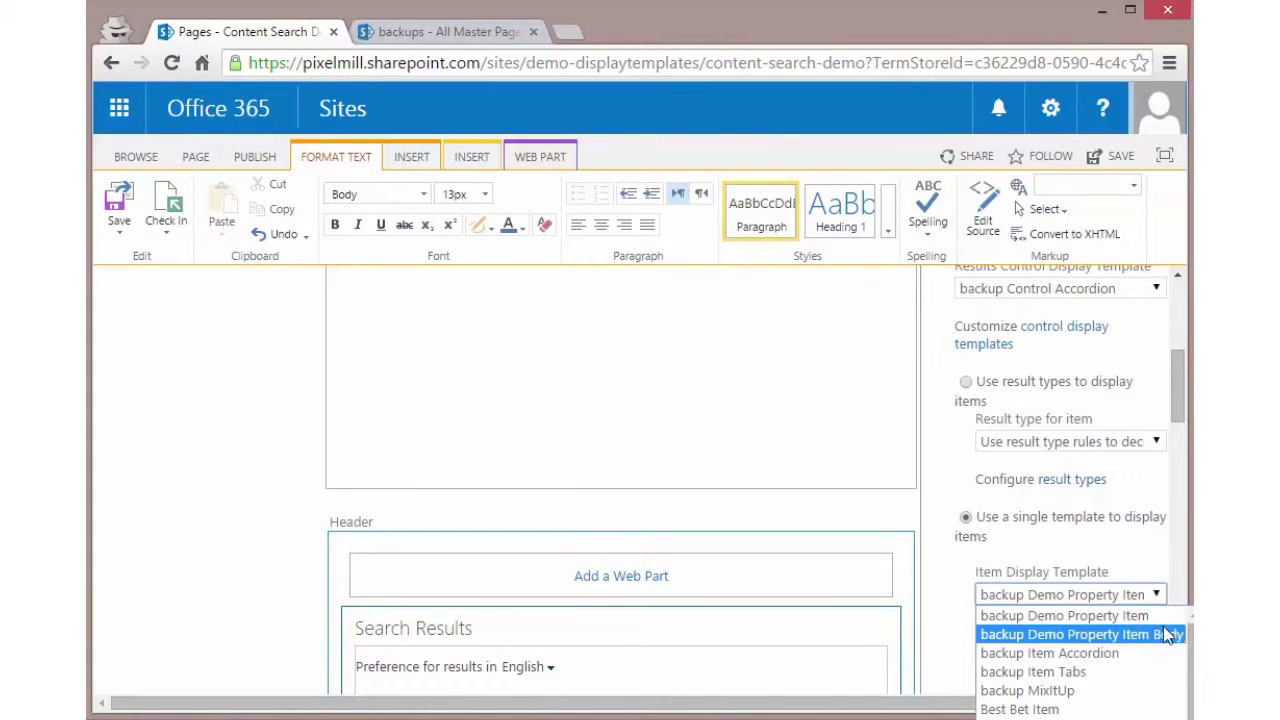
click(1092, 654)
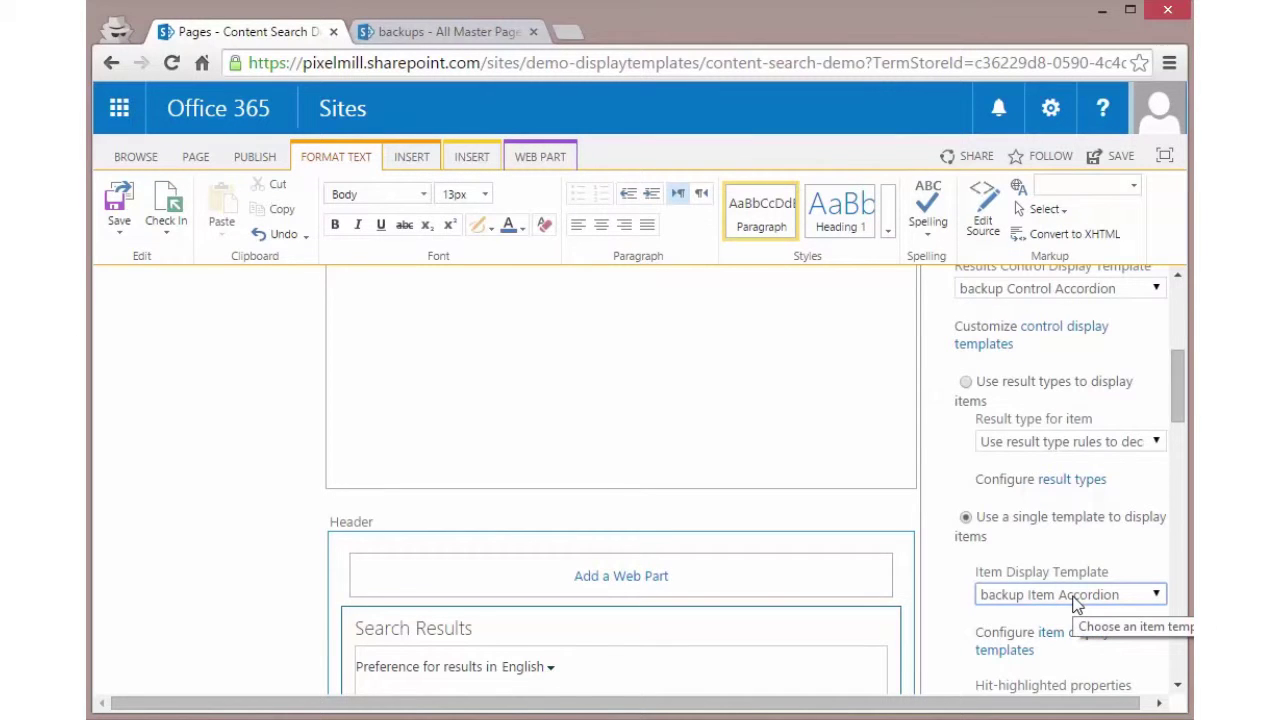
Set the web part's number of results per page to 20.
scroll(1071, 600, down, 4)
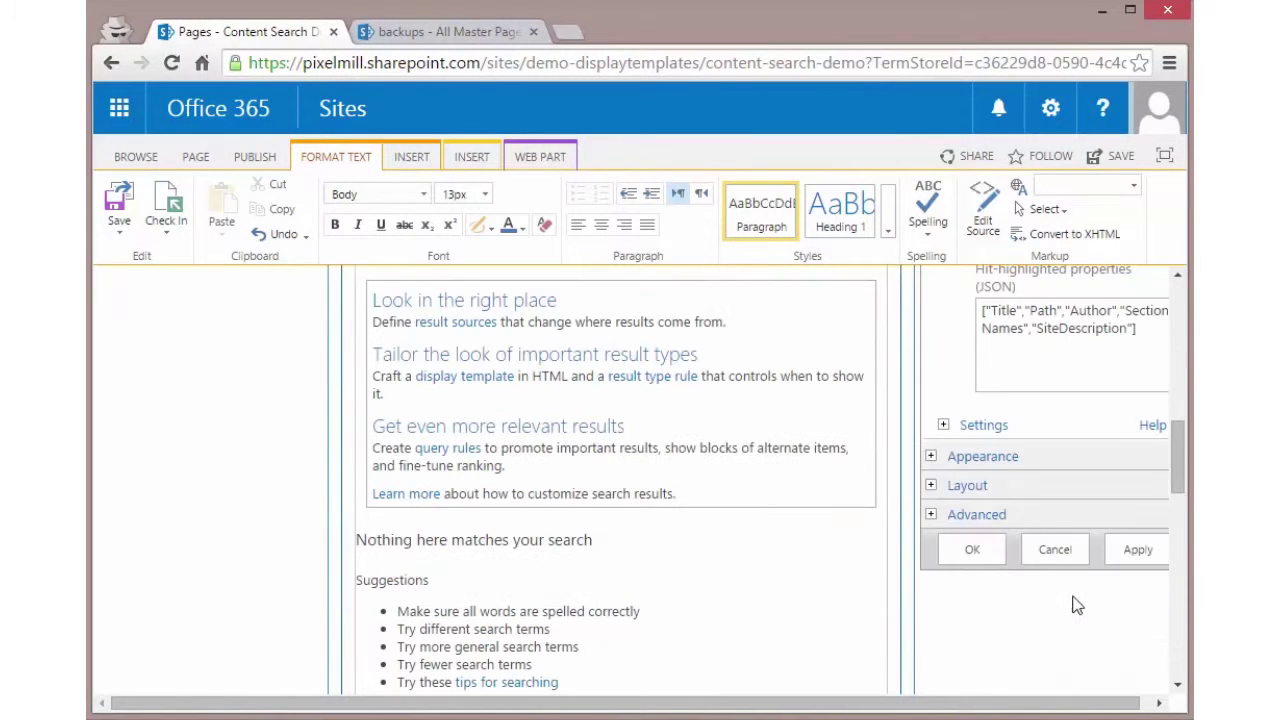
click(944, 426)
double_click(968, 489)
scroll(970, 490, down, 1)
text(20)
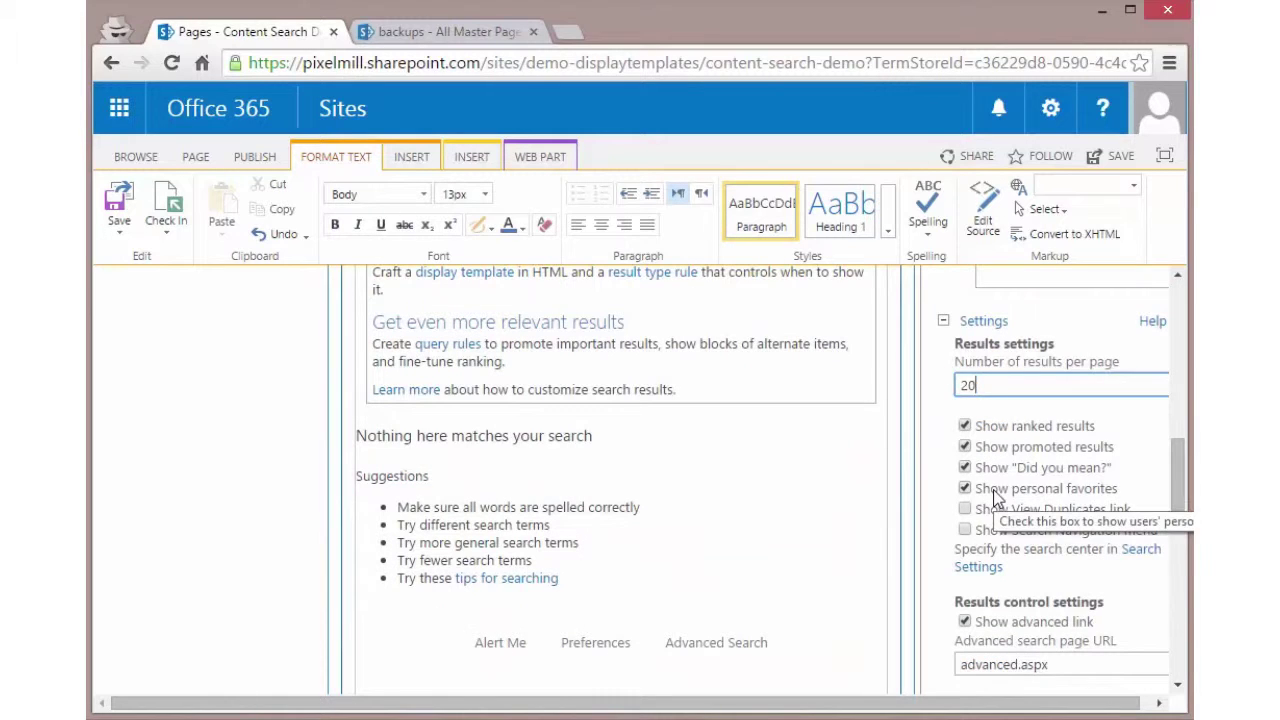
Turn off promoted results, "Did you mean?", personal favorites, the advanced link, the result count and the language dropdown.
click(965, 447)
click(964, 467)
click(965, 489)
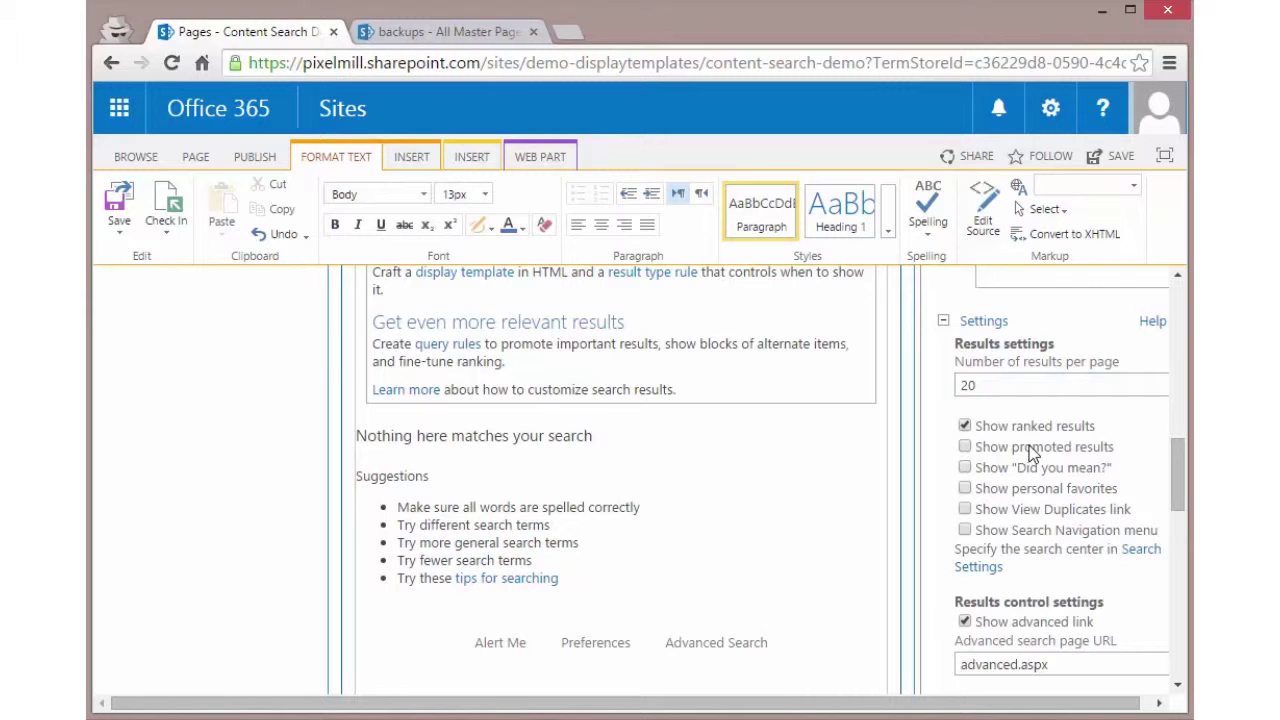
scroll(1036, 498, down, 1)
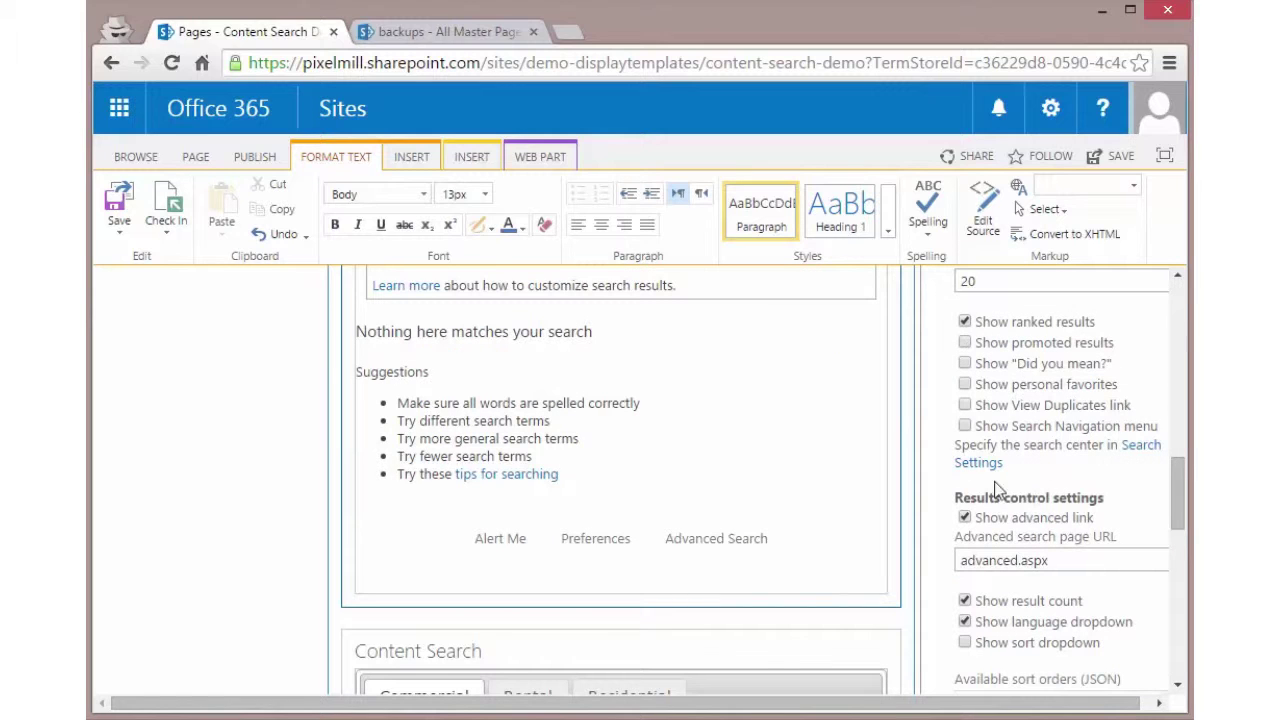
click(965, 518)
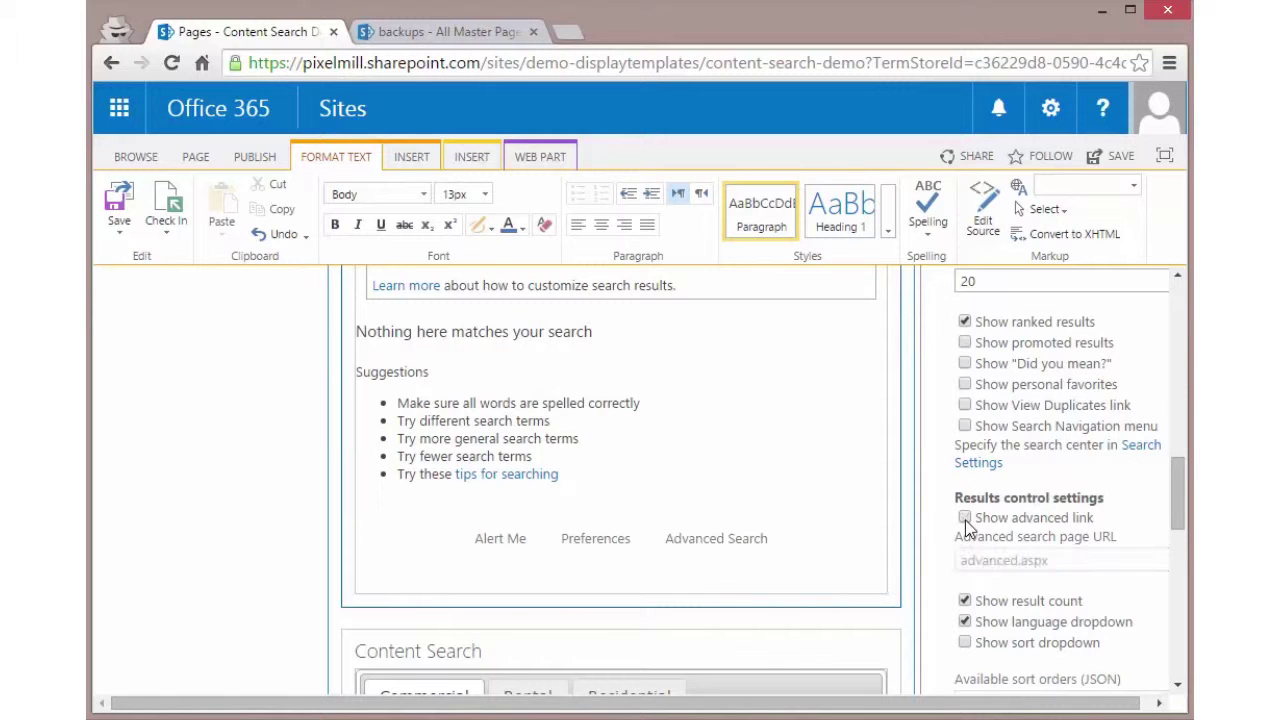
click(963, 602)
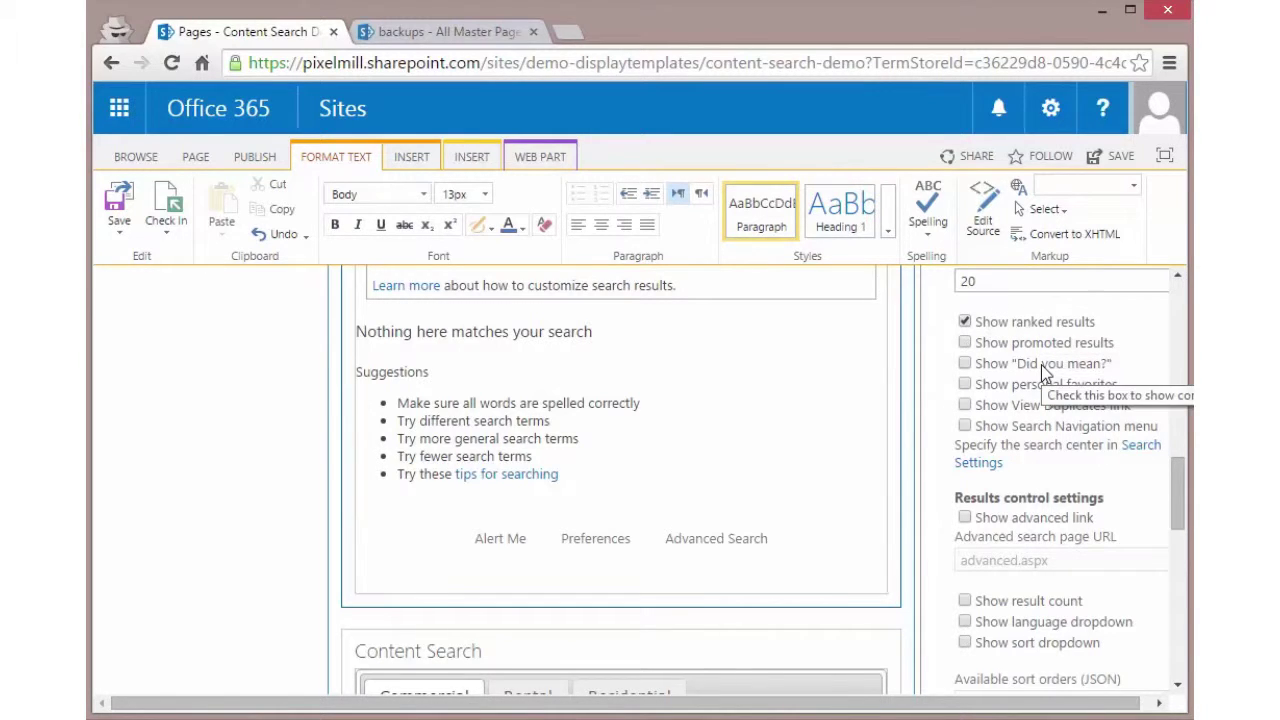
Accept the Search Results web part settings and save the page.
scroll(1041, 400, down, 5)
click(983, 581)
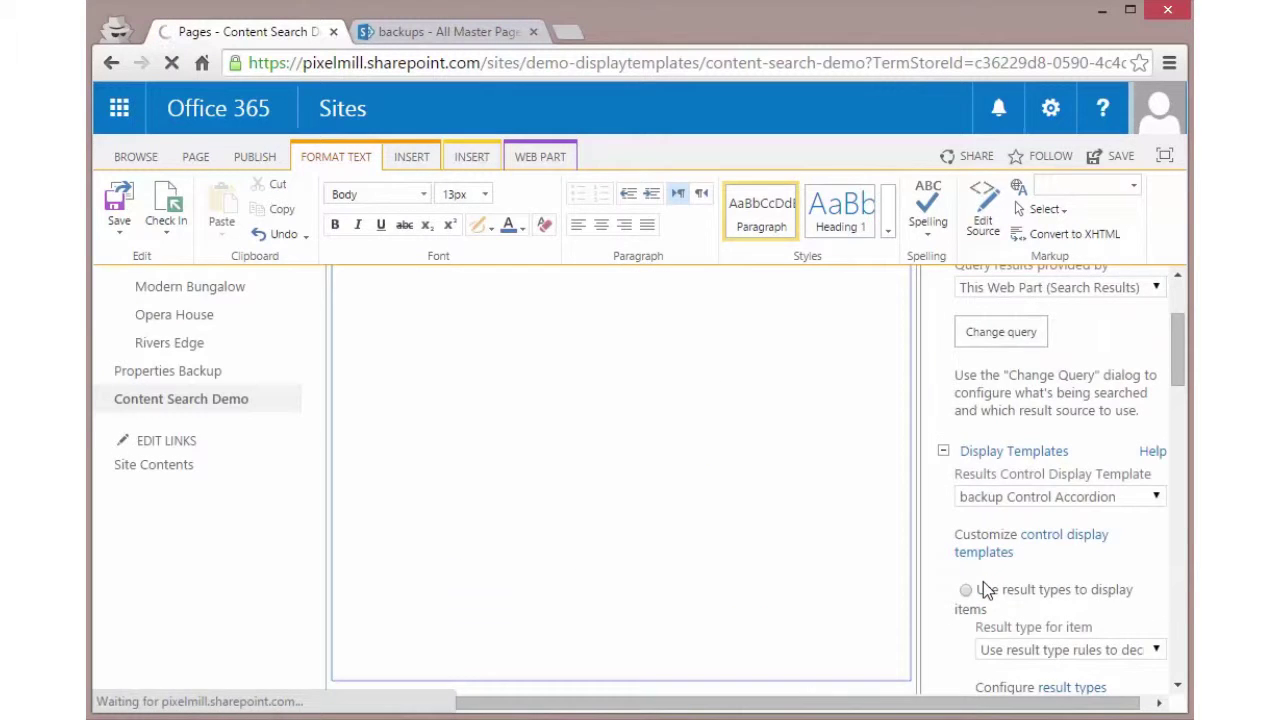
click(127, 207)
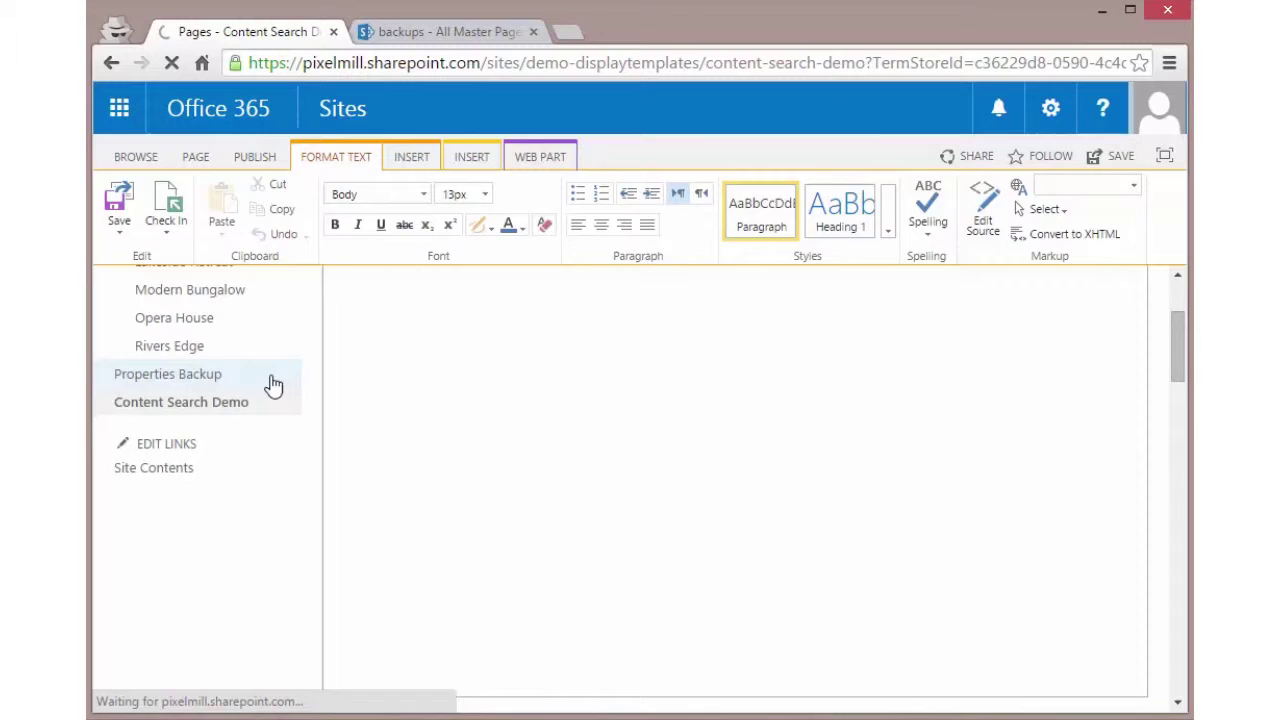
Examine the property results grouped in the accordion on the saved page, down to the tabbed Content Search section.
scroll(277, 483, down, 4)
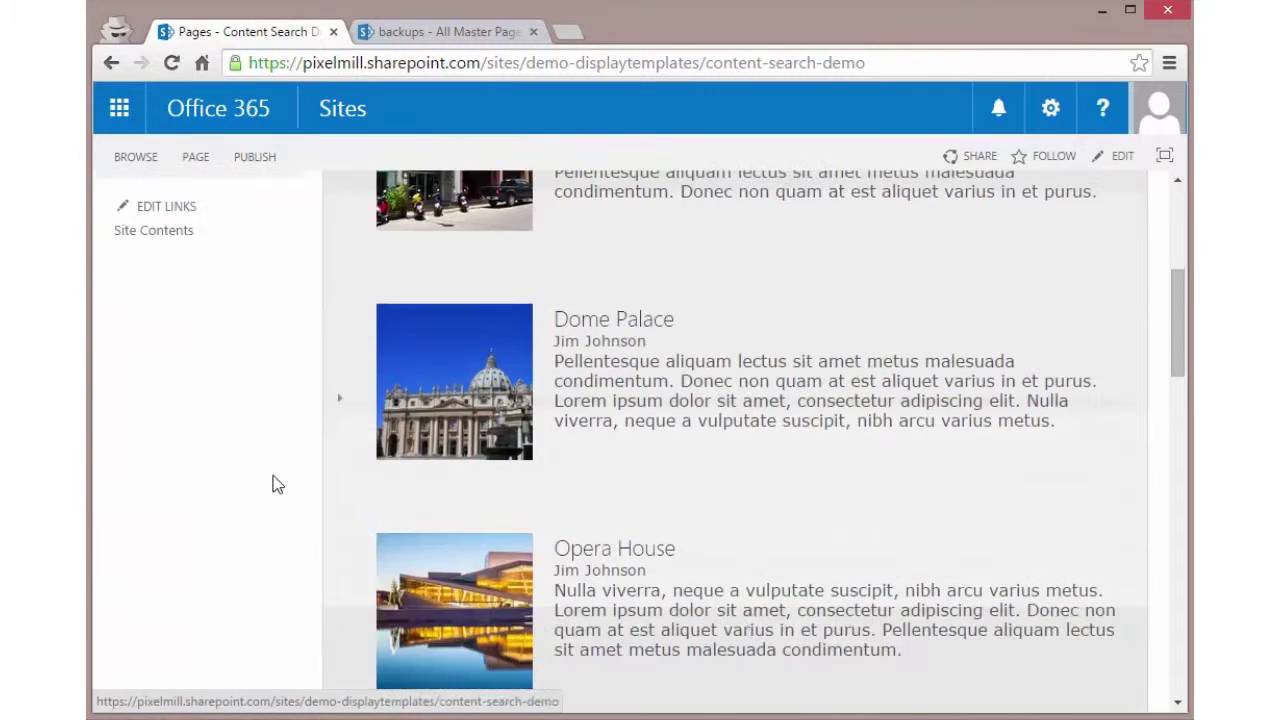
scroll(277, 483, up, 3)
scroll(356, 435, down, 8)
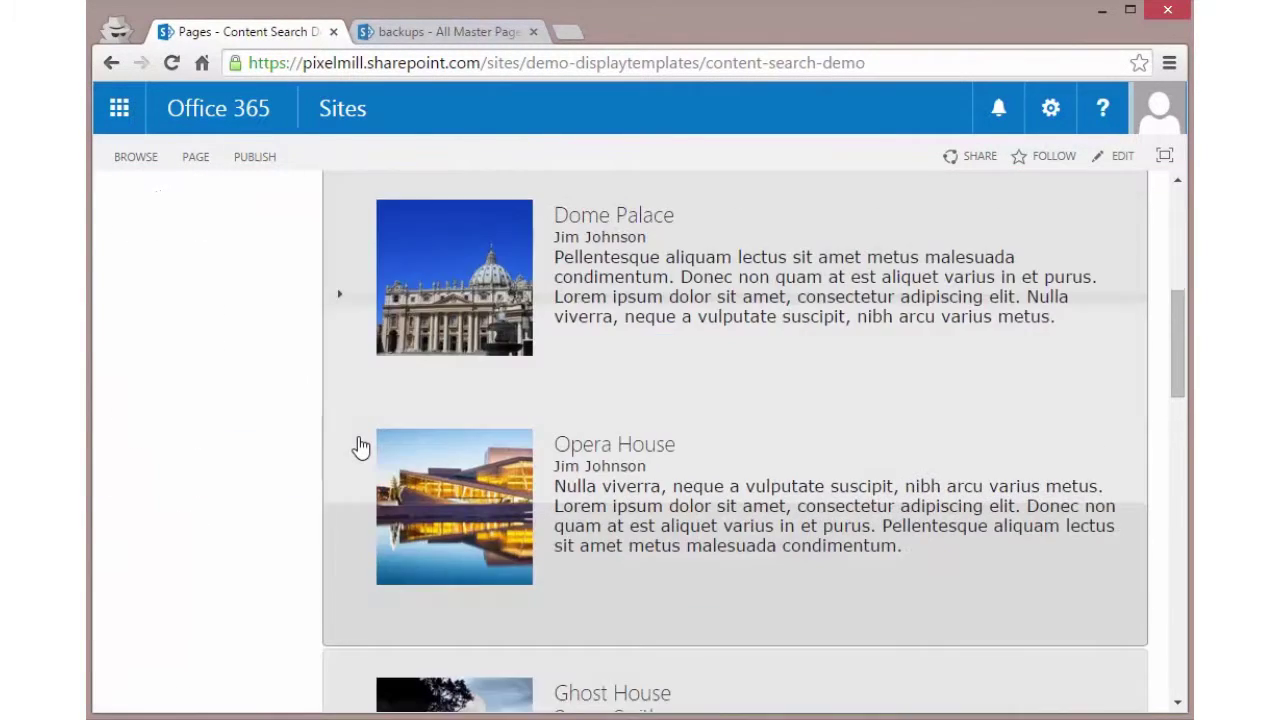
scroll(365, 400, up, 8)
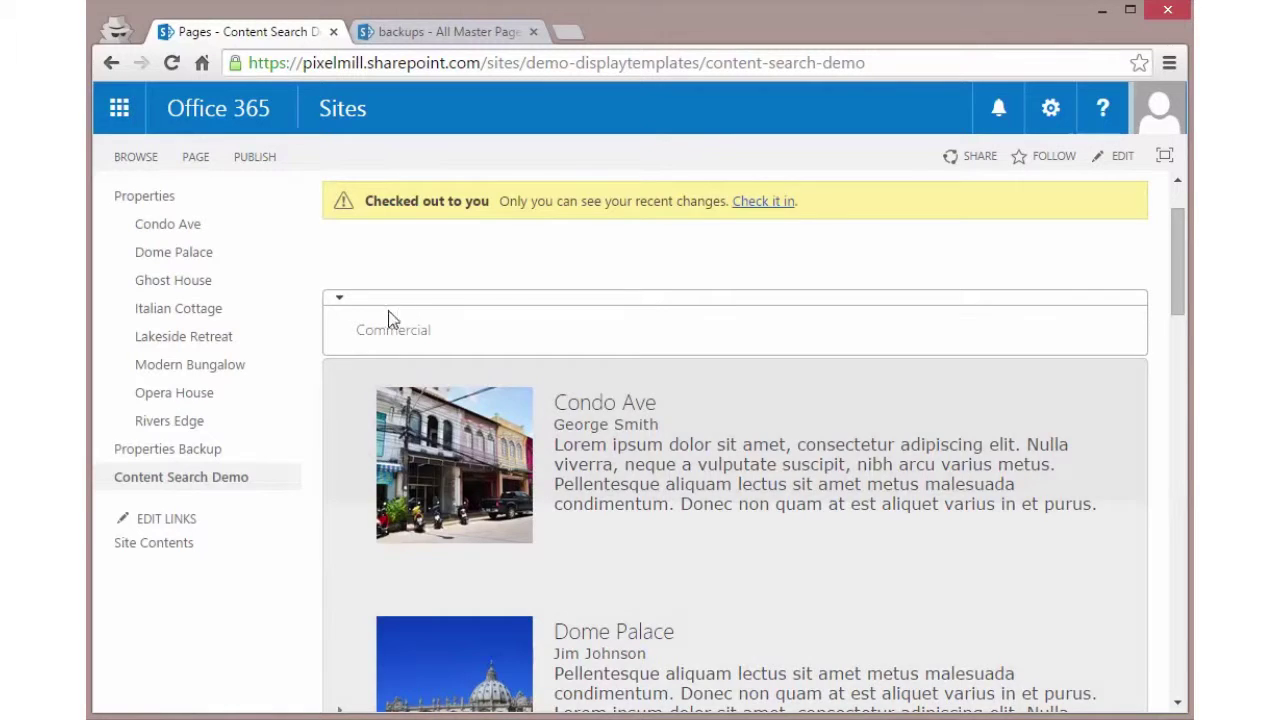
scroll(380, 323, down, 3)
scroll(470, 423, down, 6)
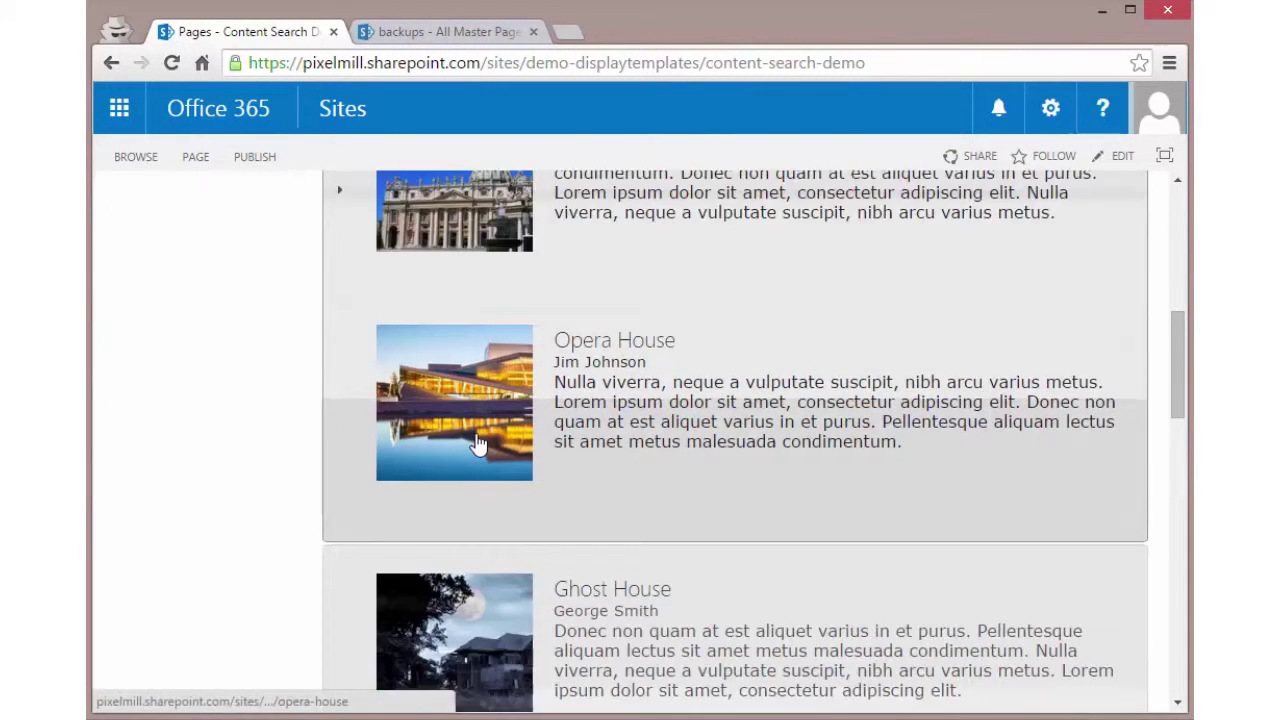
scroll(495, 390, down, 4)
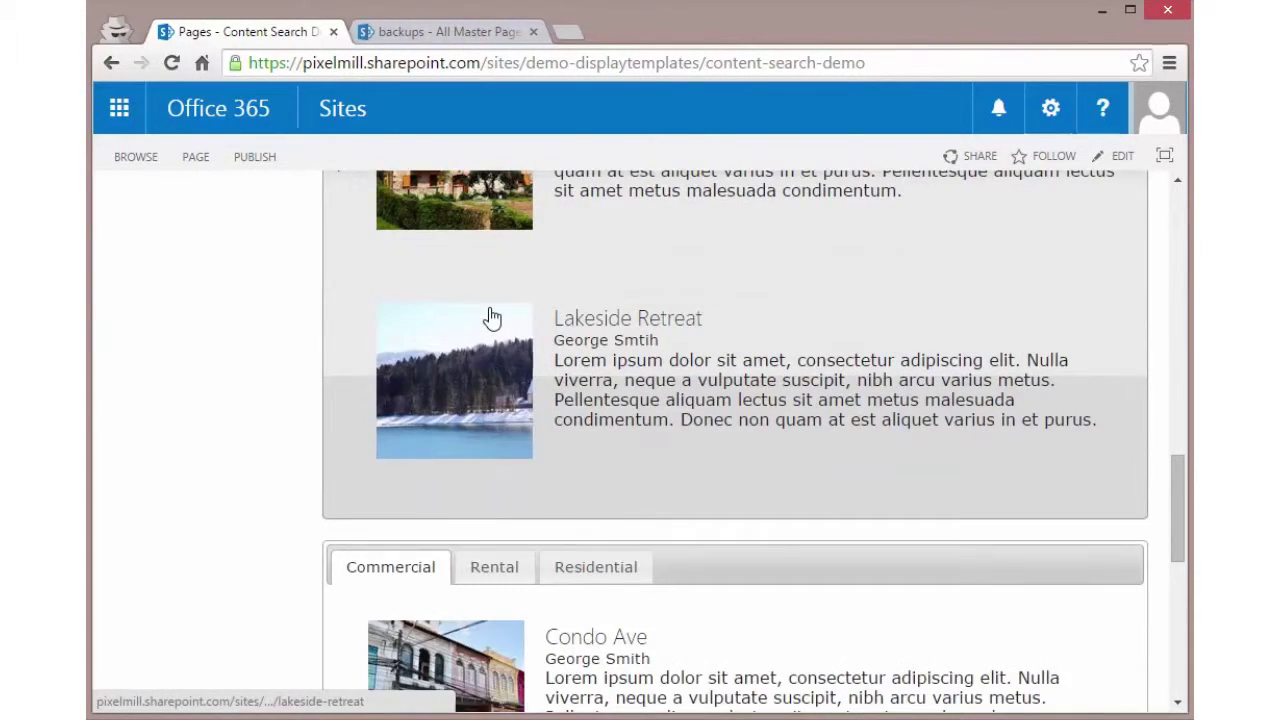
scroll(482, 440, down, 5)
scroll(486, 440, up, 2)
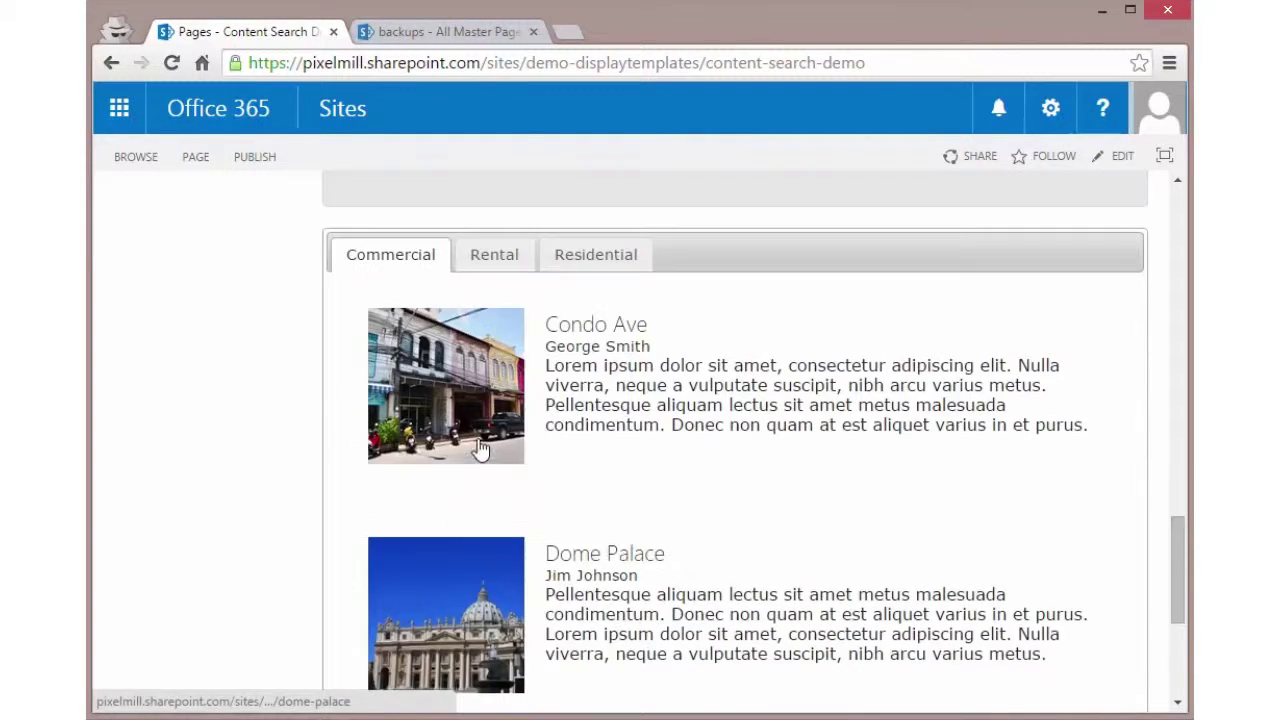
View the Rental, Residential and Commercial groups of the tabbed Content Search web part.
click(490, 264)
scroll(537, 406, down, 1)
scroll(584, 335, up, 2)
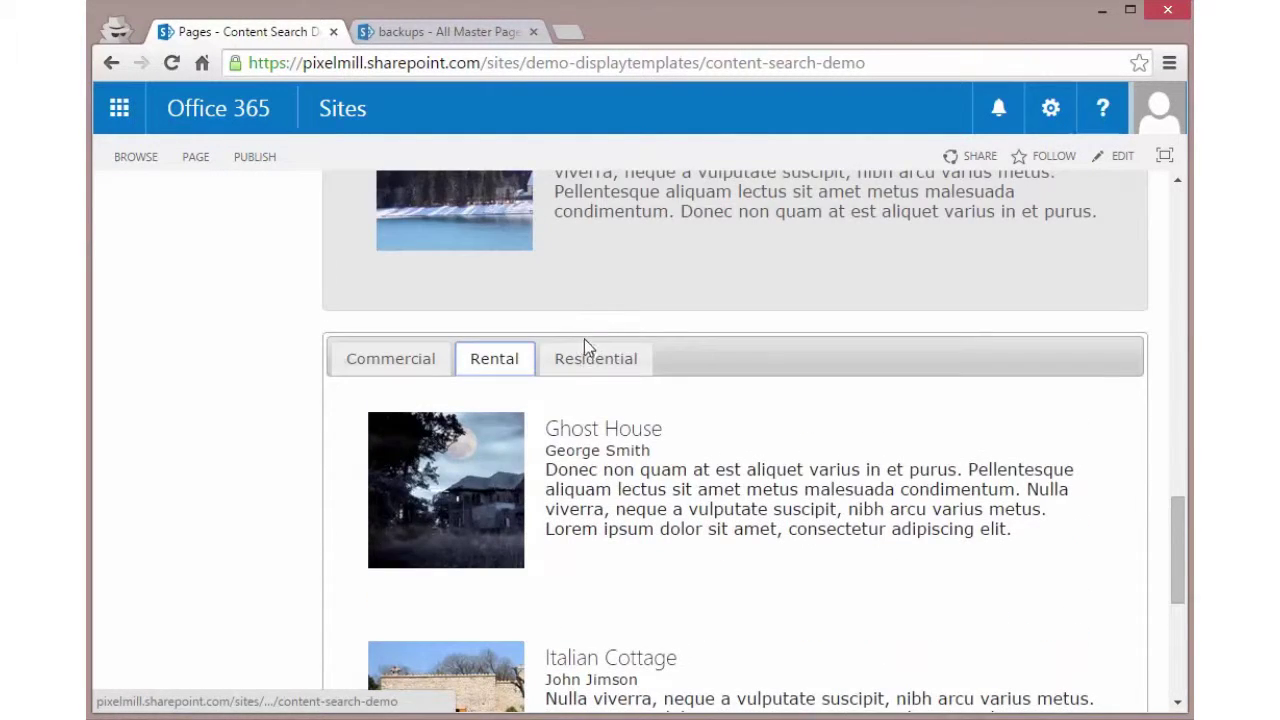
click(592, 356)
scroll(600, 430, down, 2)
scroll(596, 444, up, 3)
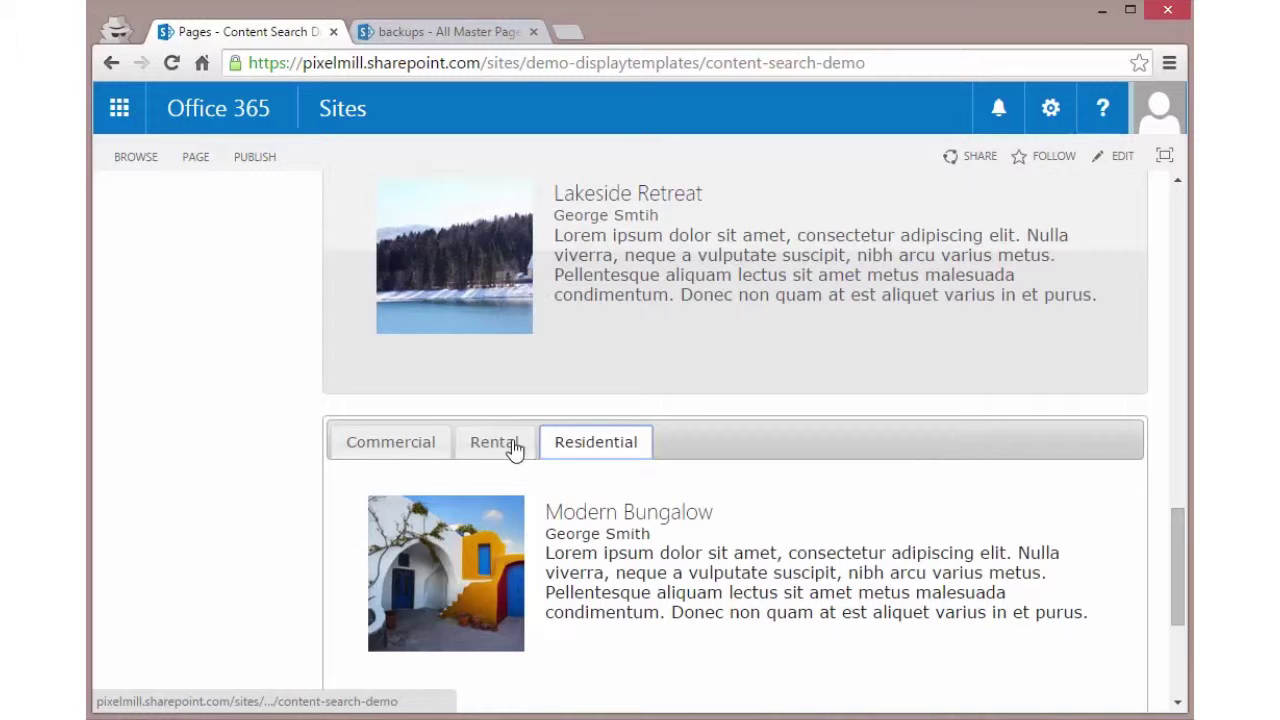
click(441, 449)
Open the Content Search Demo page for editing and export the Search Results web part.
drag(1176, 554, 1165, 203)
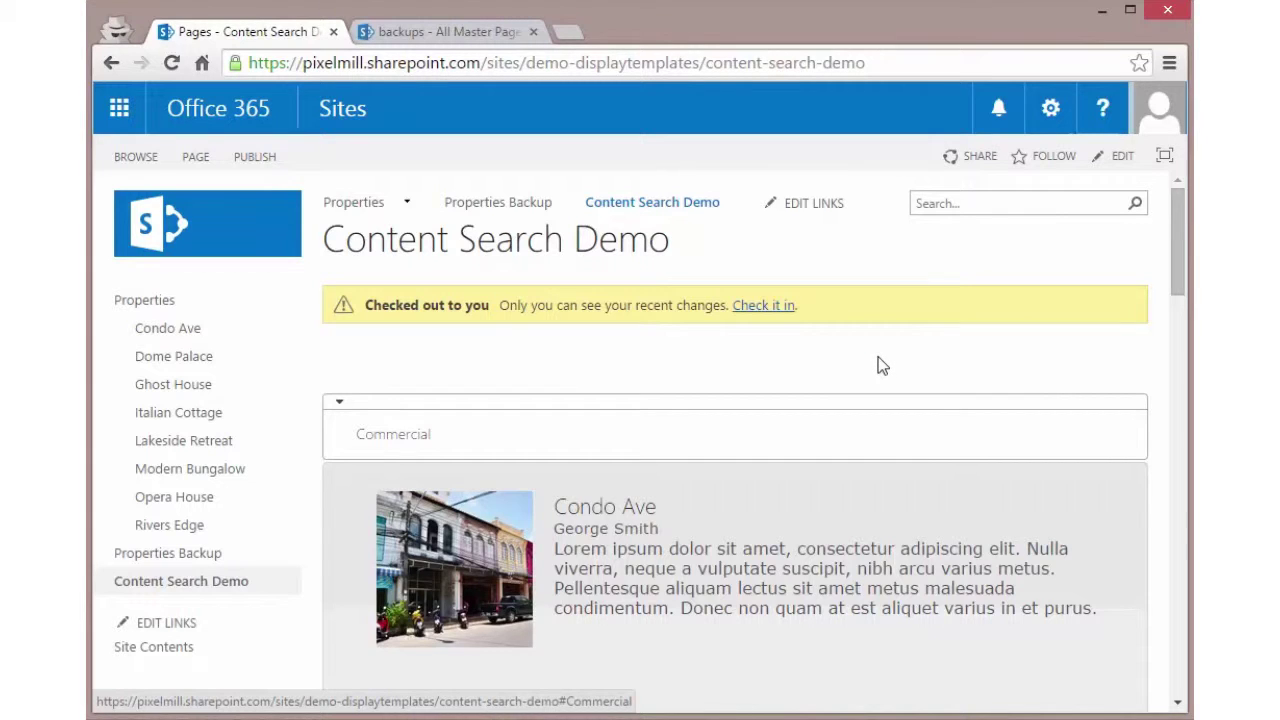
click(195, 156)
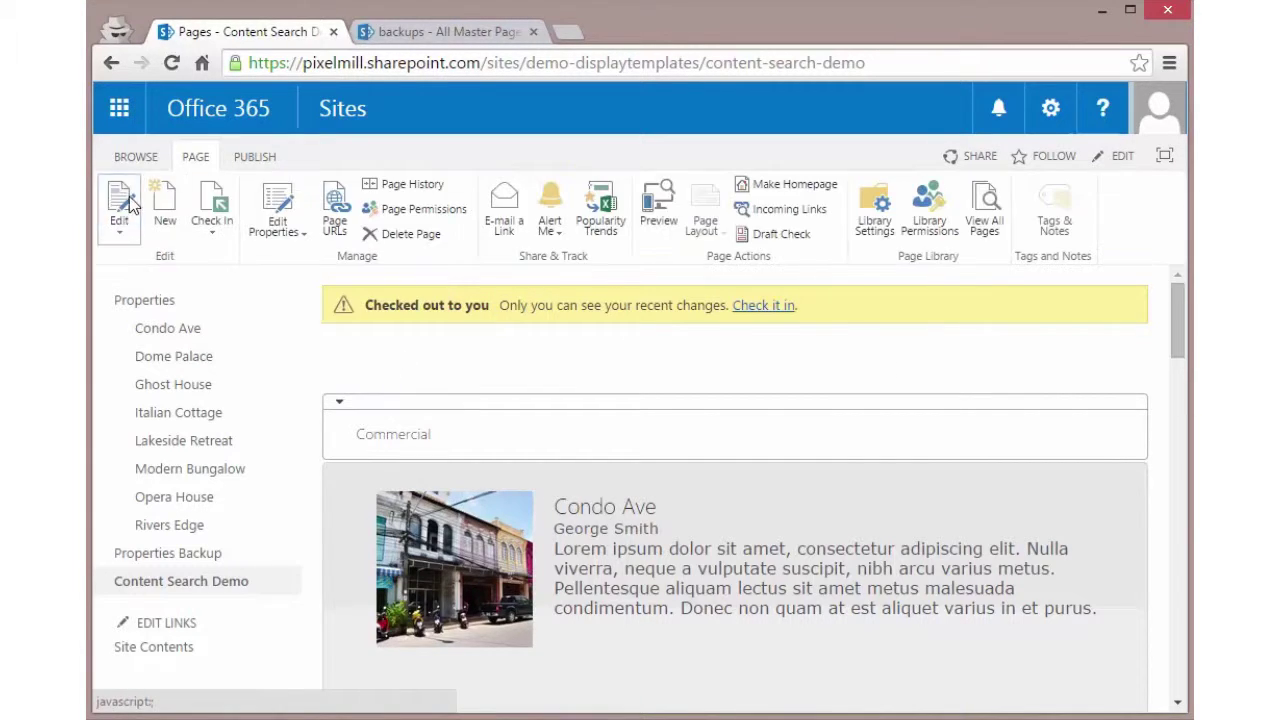
click(118, 210)
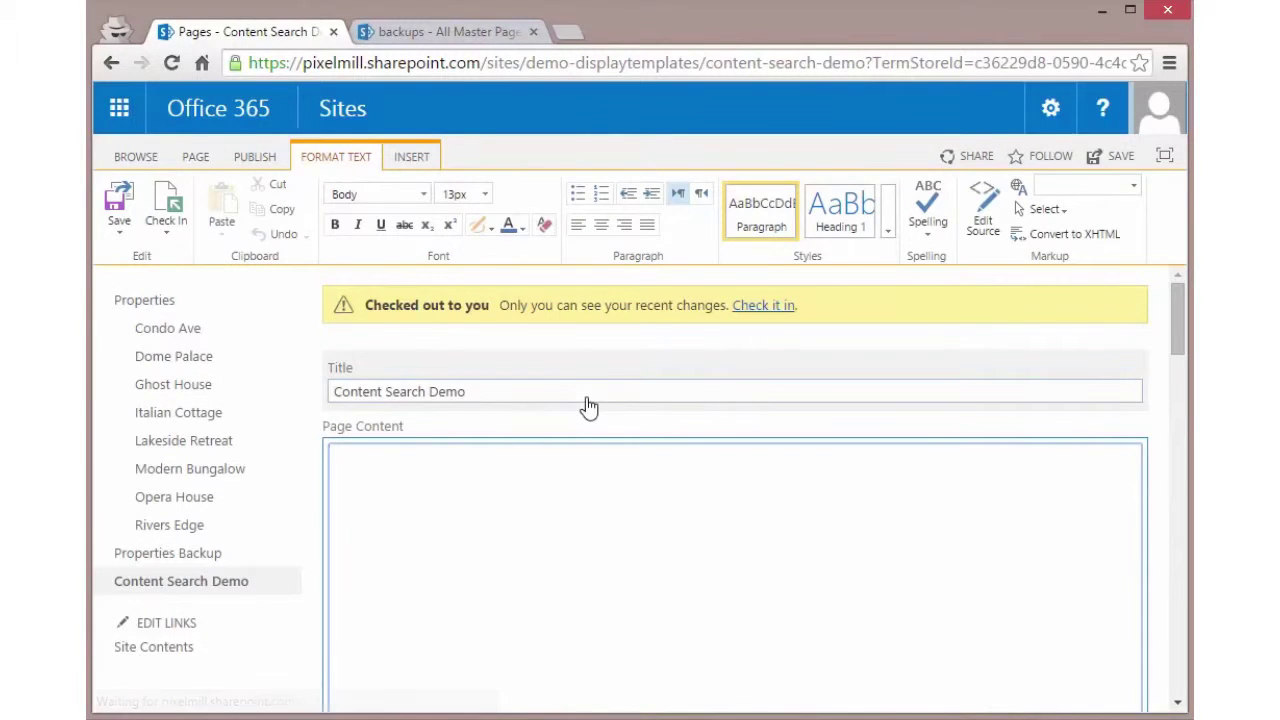
scroll(960, 517, down, 5)
click(1098, 489)
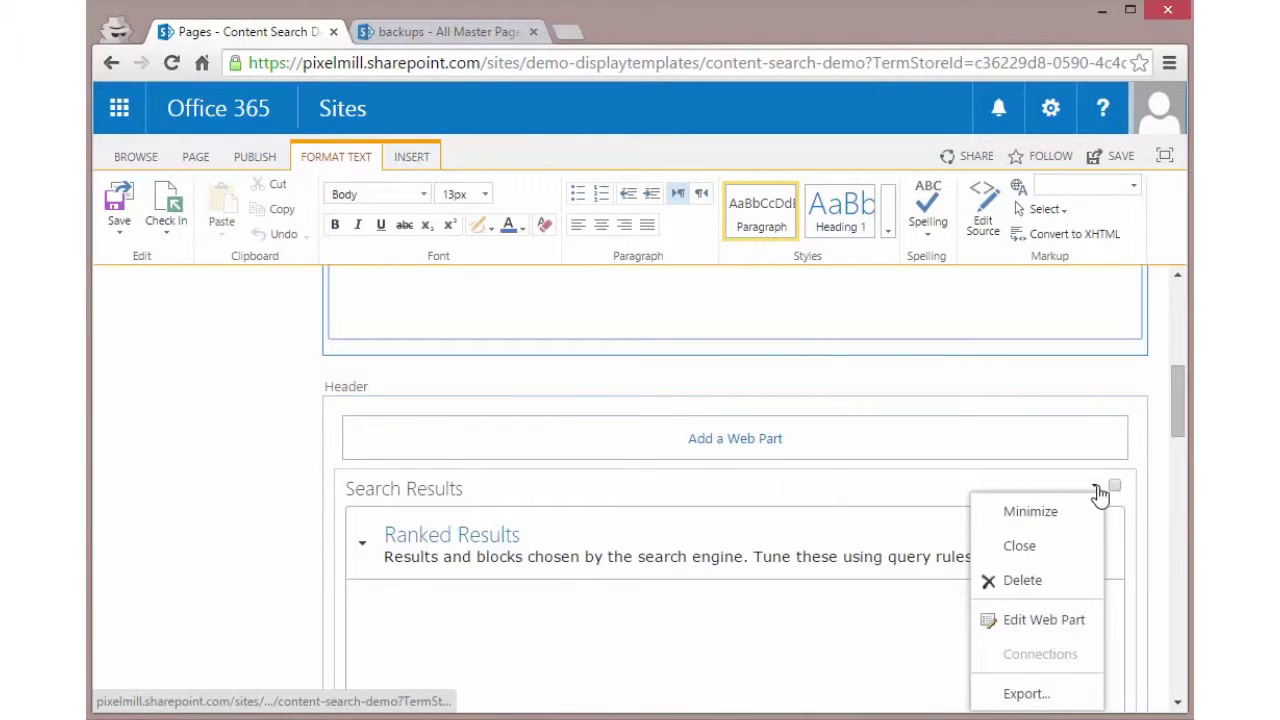
click(1030, 694)
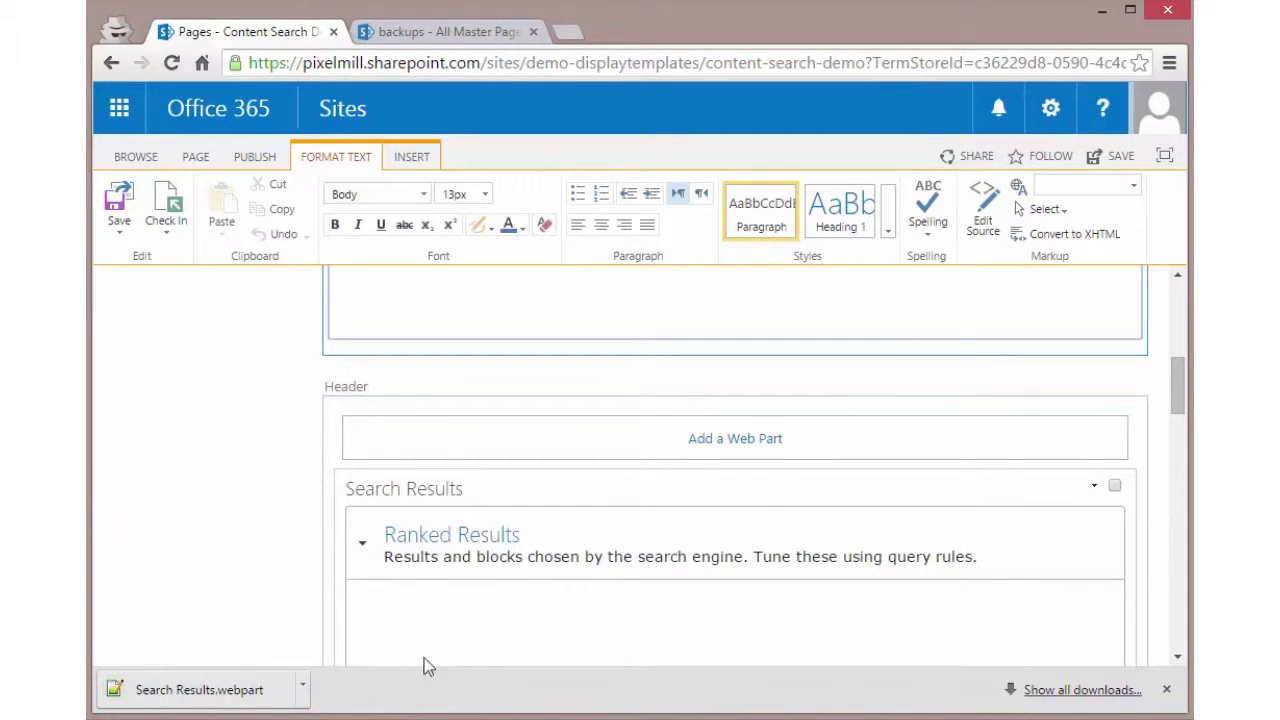
Open the exported Search Results.webpart file in Sublime Text and examine its DataProviderJSON property.
click(250, 690)
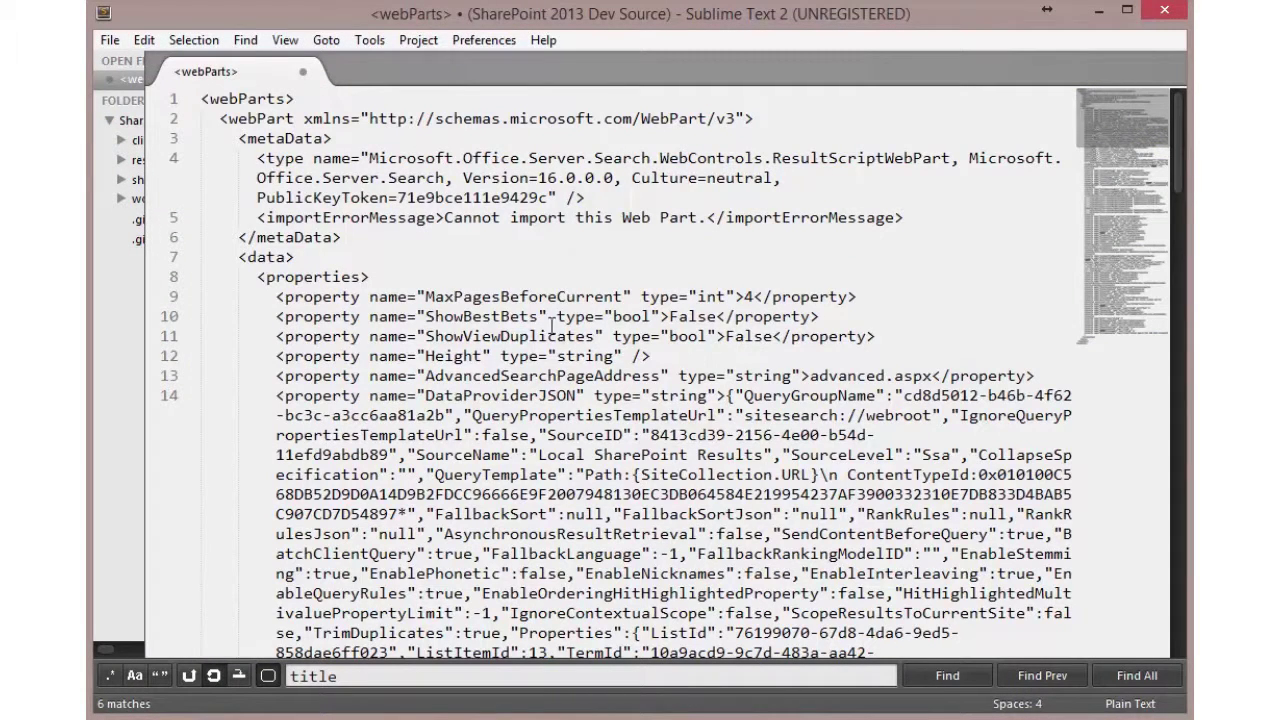
double_click(476, 395)
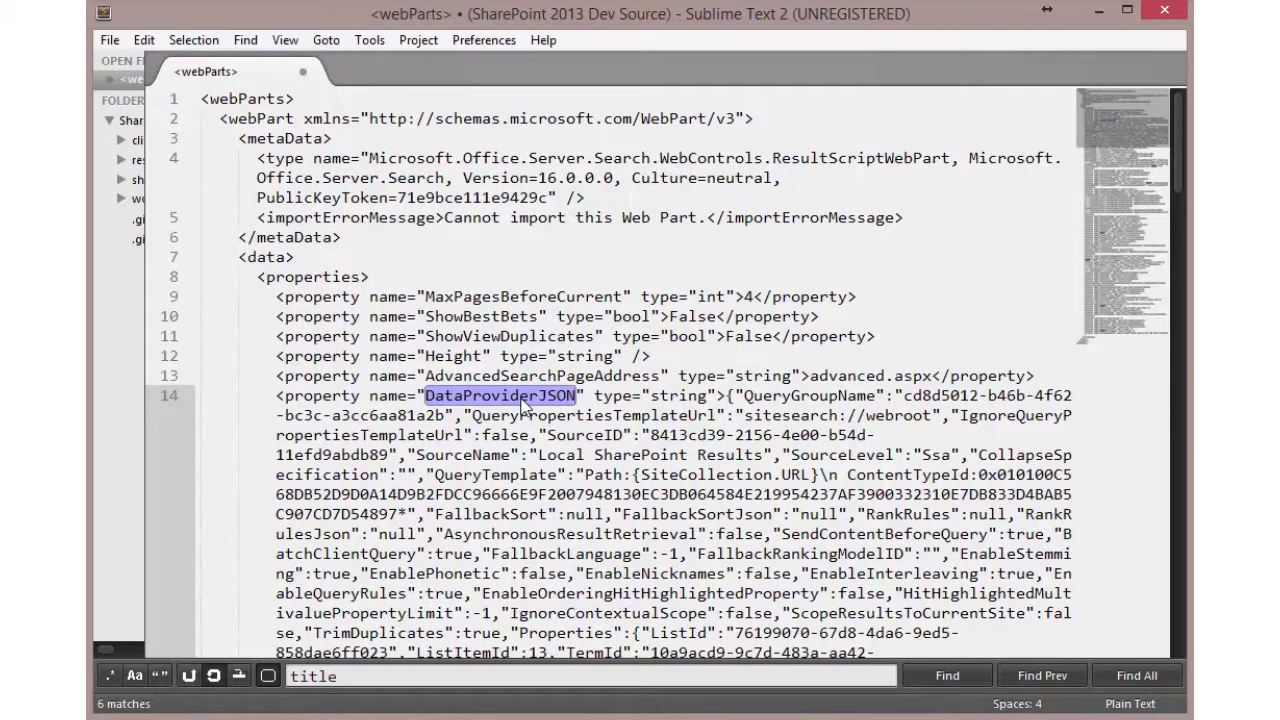
click(541, 276)
Search the web part file for "trimdup" and select the value of TrimDuplicates.
key(ctrl+f)
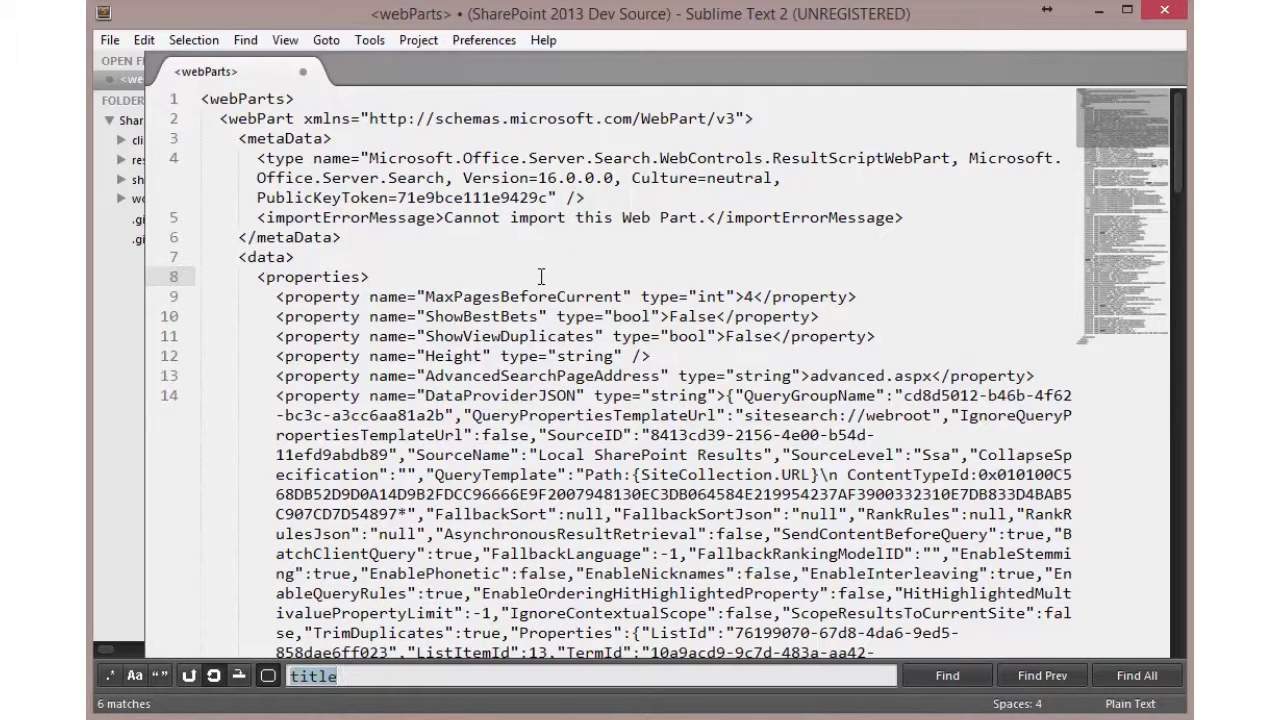
text(trimd)
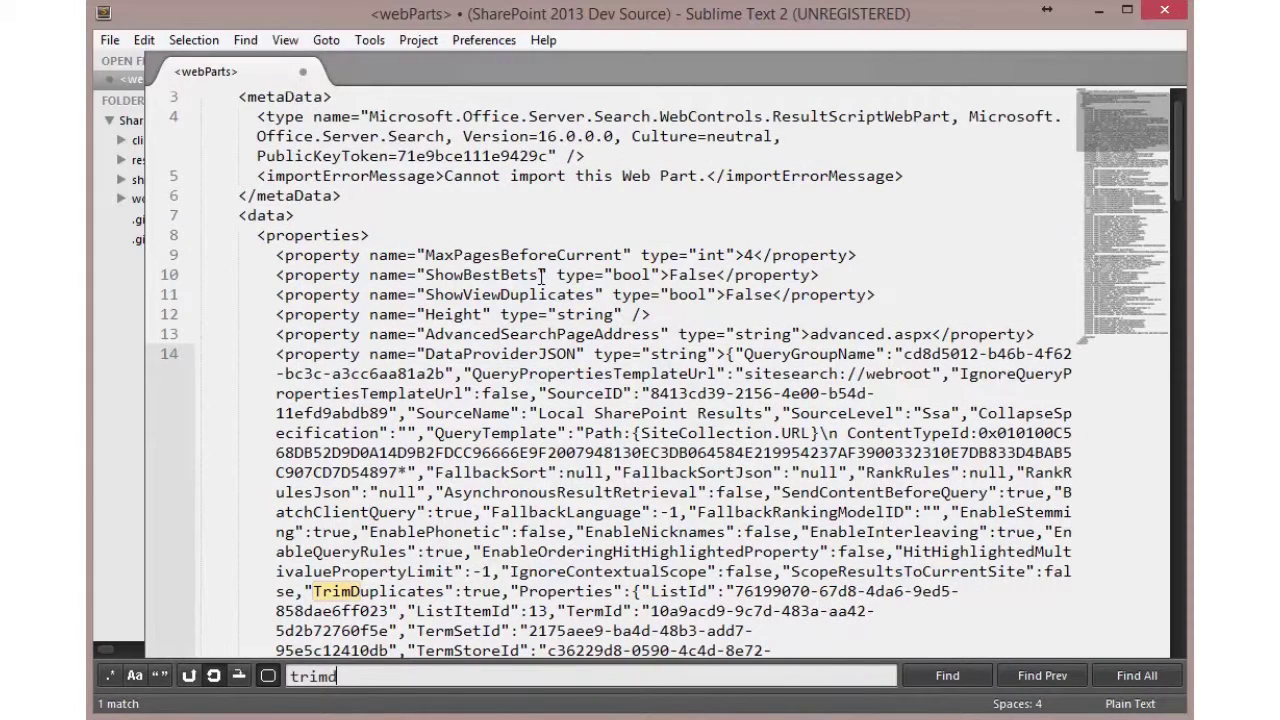
text(up)
double_click(481, 591)
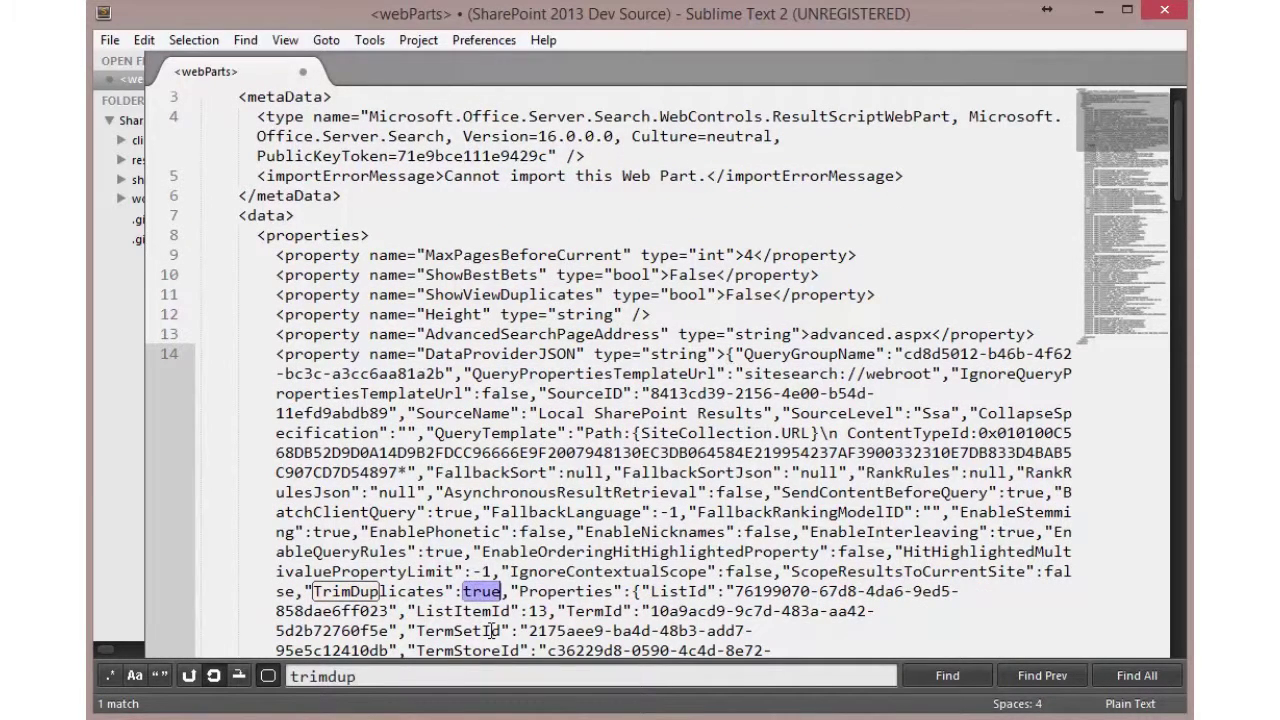
Set TrimDuplicates to false and change the web part's Title property to "Demo Property Search".
text(false)
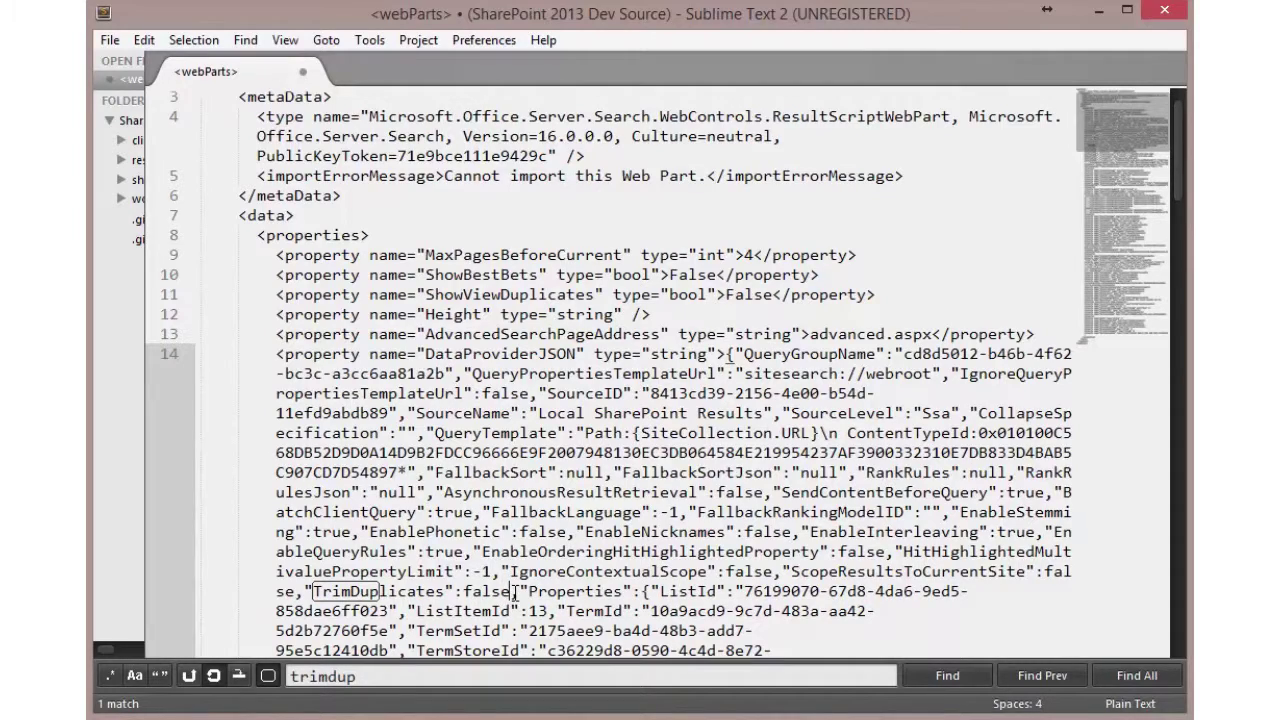
drag(514, 593, 313, 592)
scroll(383, 594, down, 6)
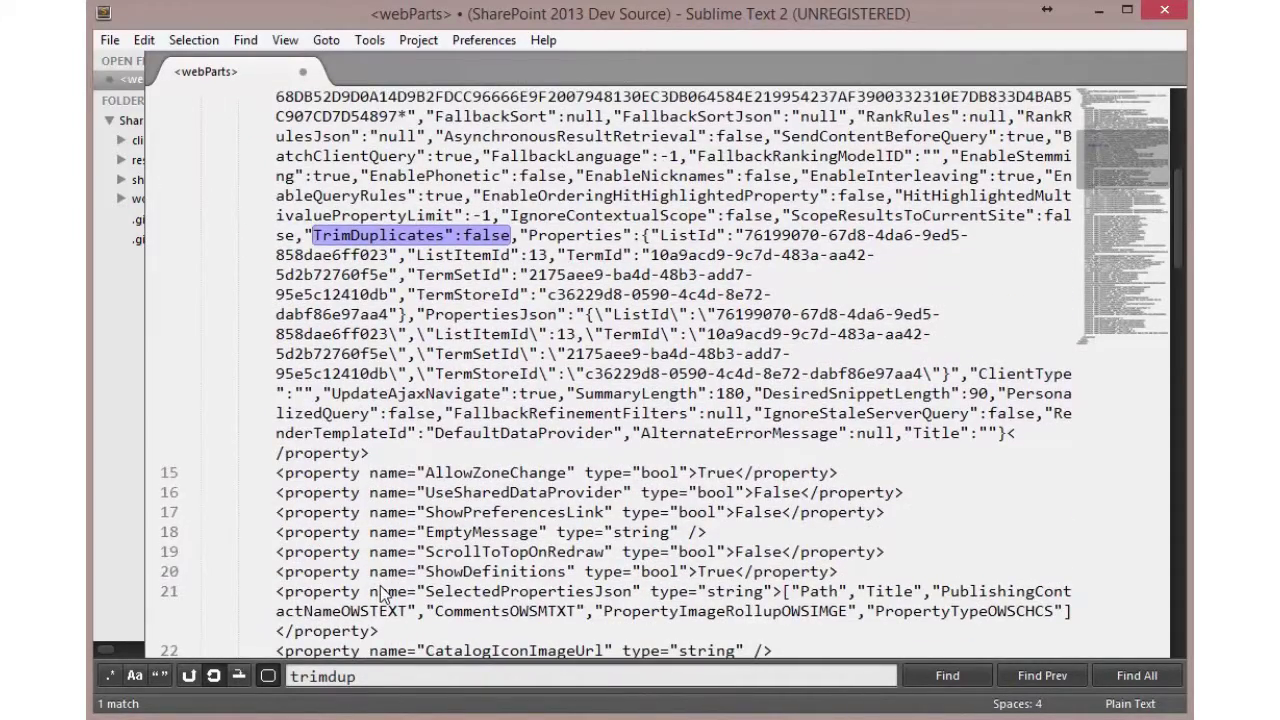
scroll(383, 594, down, 7)
double_click(448, 472)
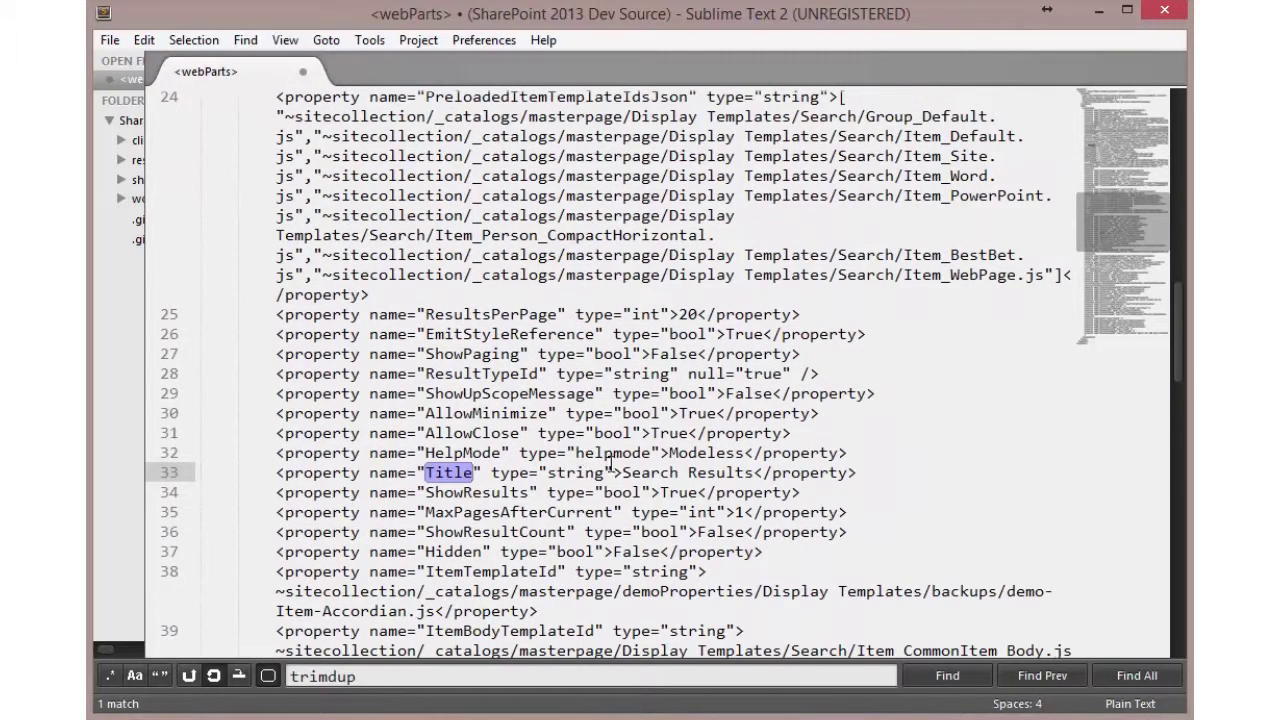
drag(622, 472, 752, 474)
text(Demo Se)
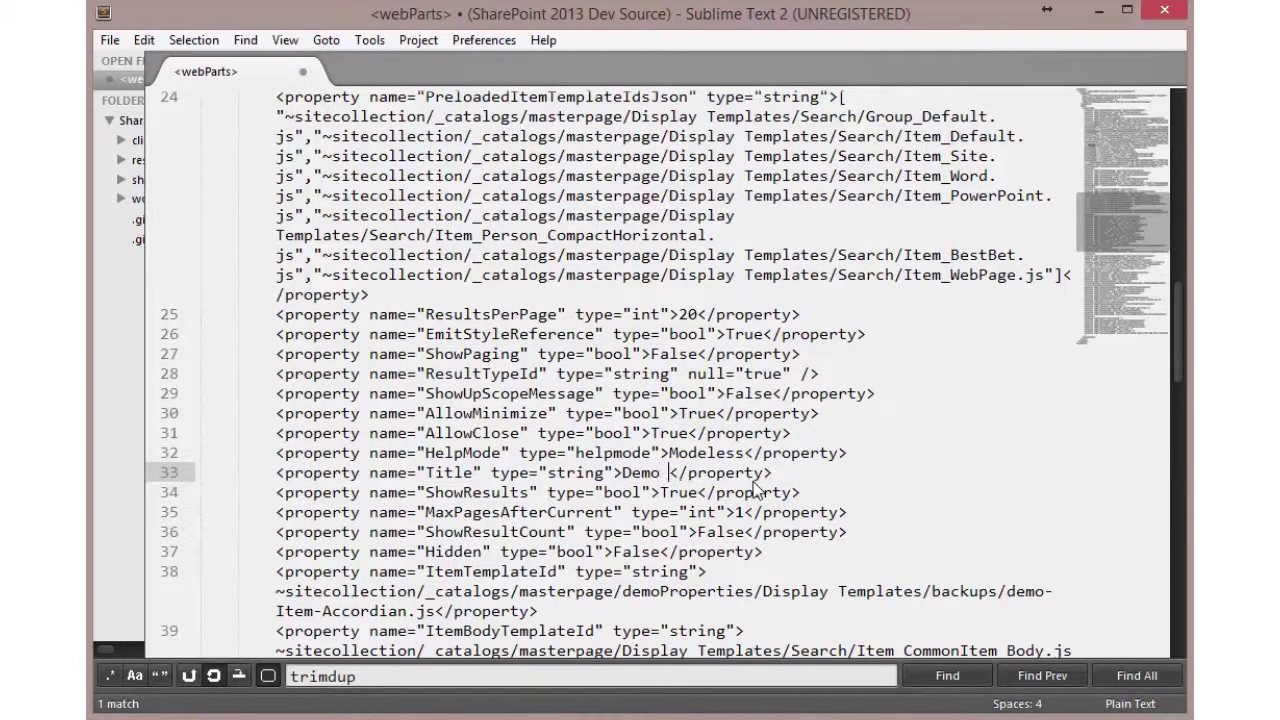
key(BackSpace)
key(BackSpace)
text(Property Search)
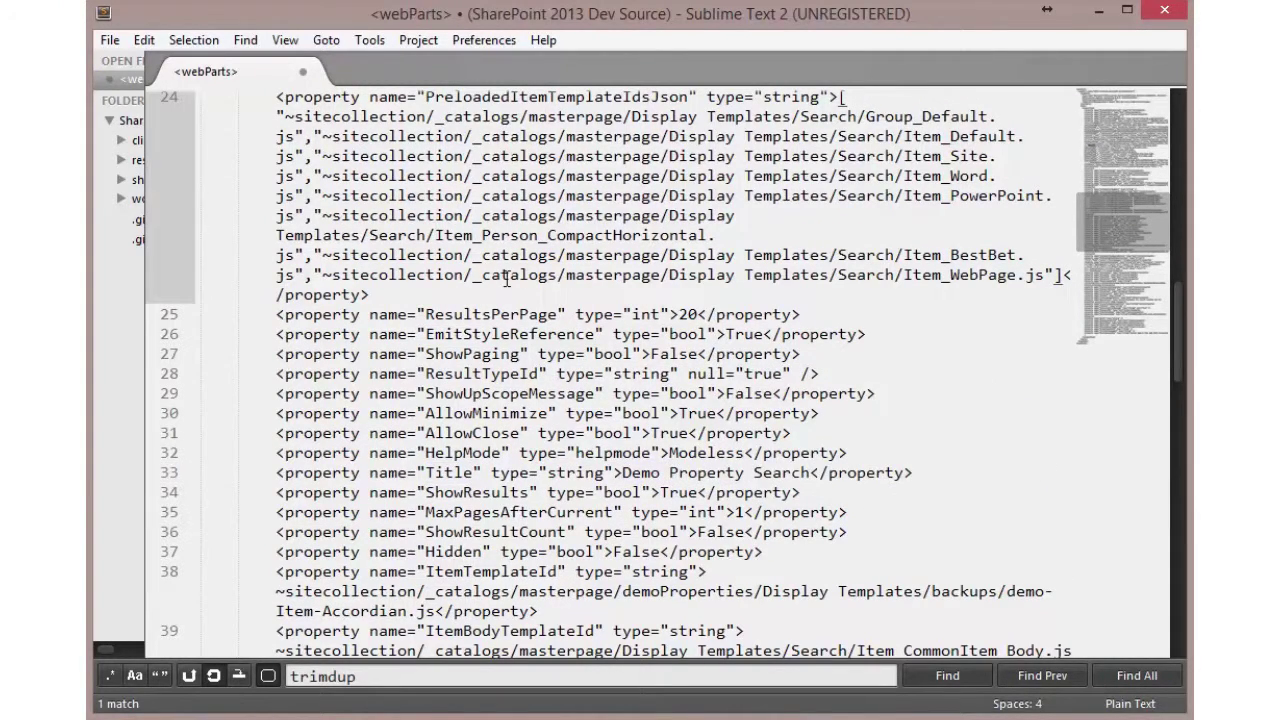
Copy the entire contents of the edited web part file and switch to SharePoint Designer.
key(ctrl+a)
key(ctrl+c)
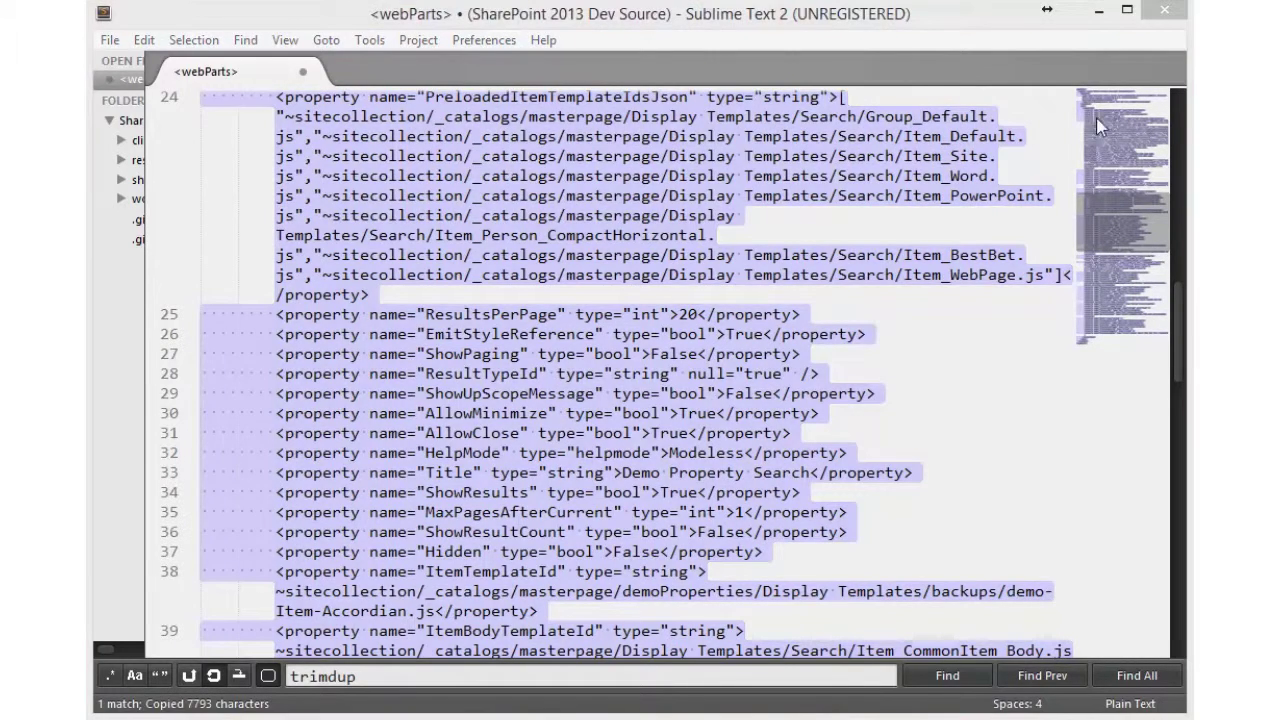
click(1097, 11)
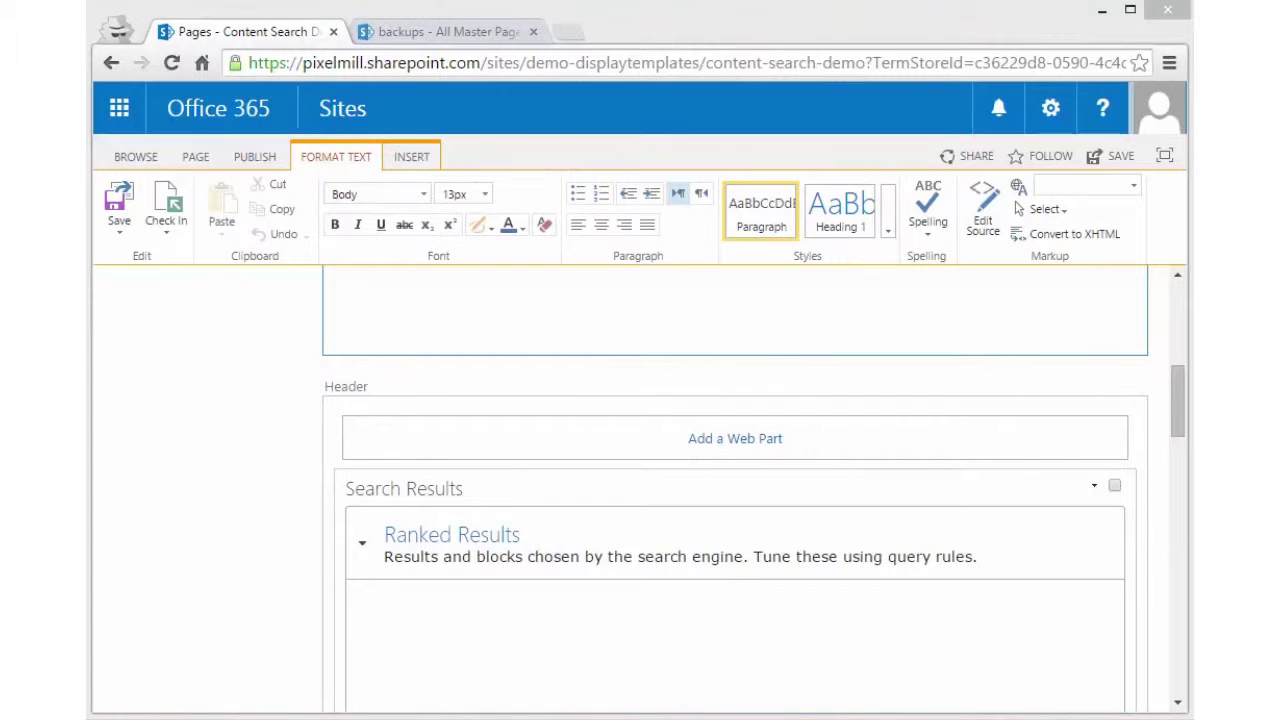
key(alt+Tab)
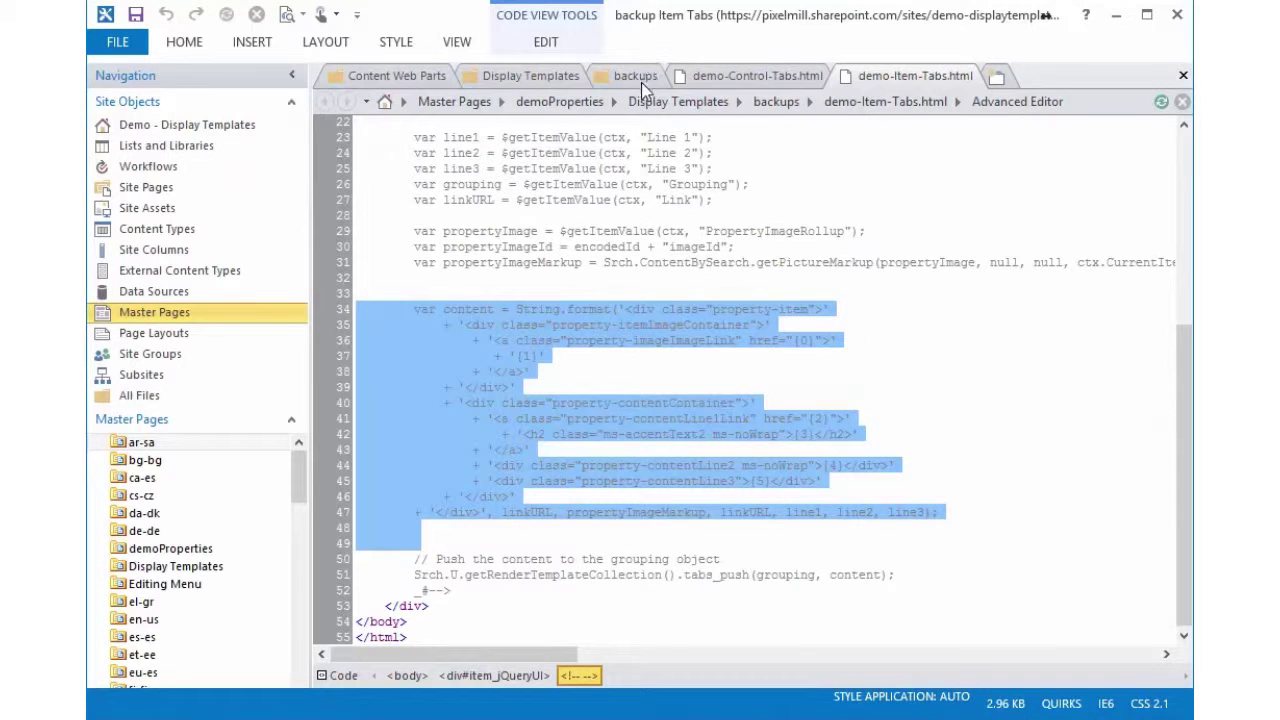
Close demo-Item-Tabs.html and demo-Control-Tabs.html, and open the _catalogs/wp folder within the site's full file listing.
click(1183, 76)
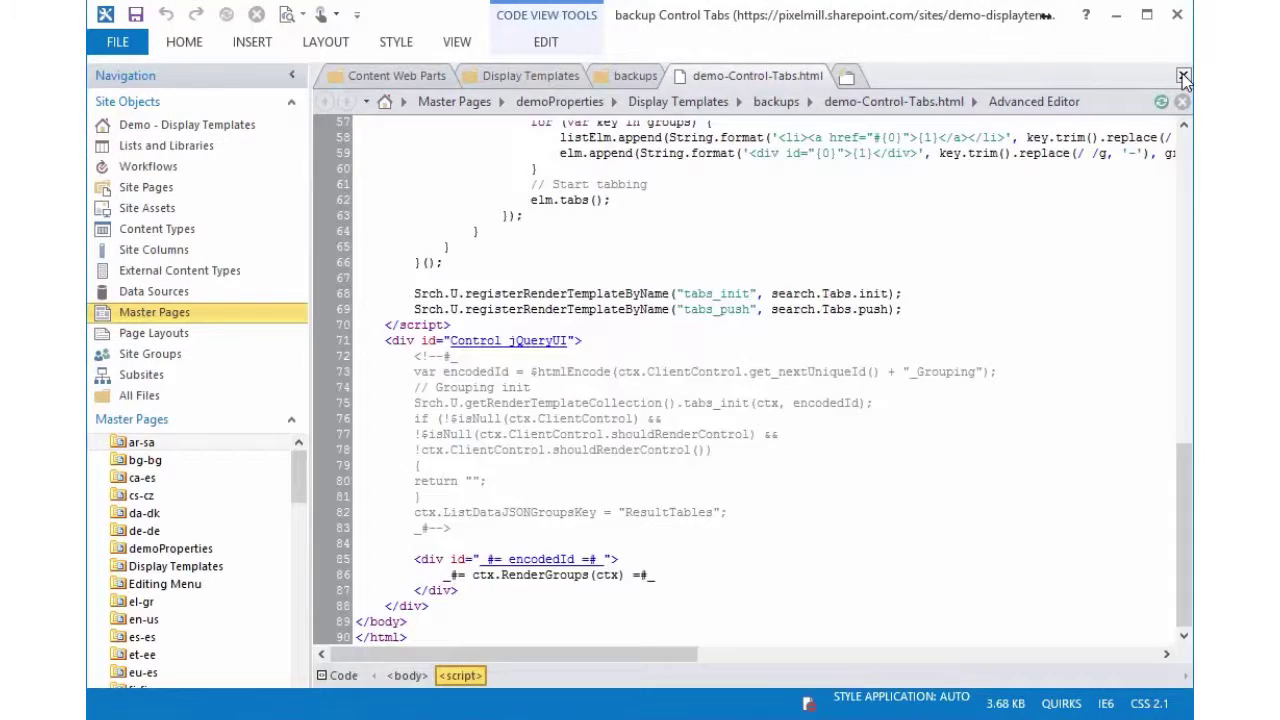
click(1183, 76)
click(684, 75)
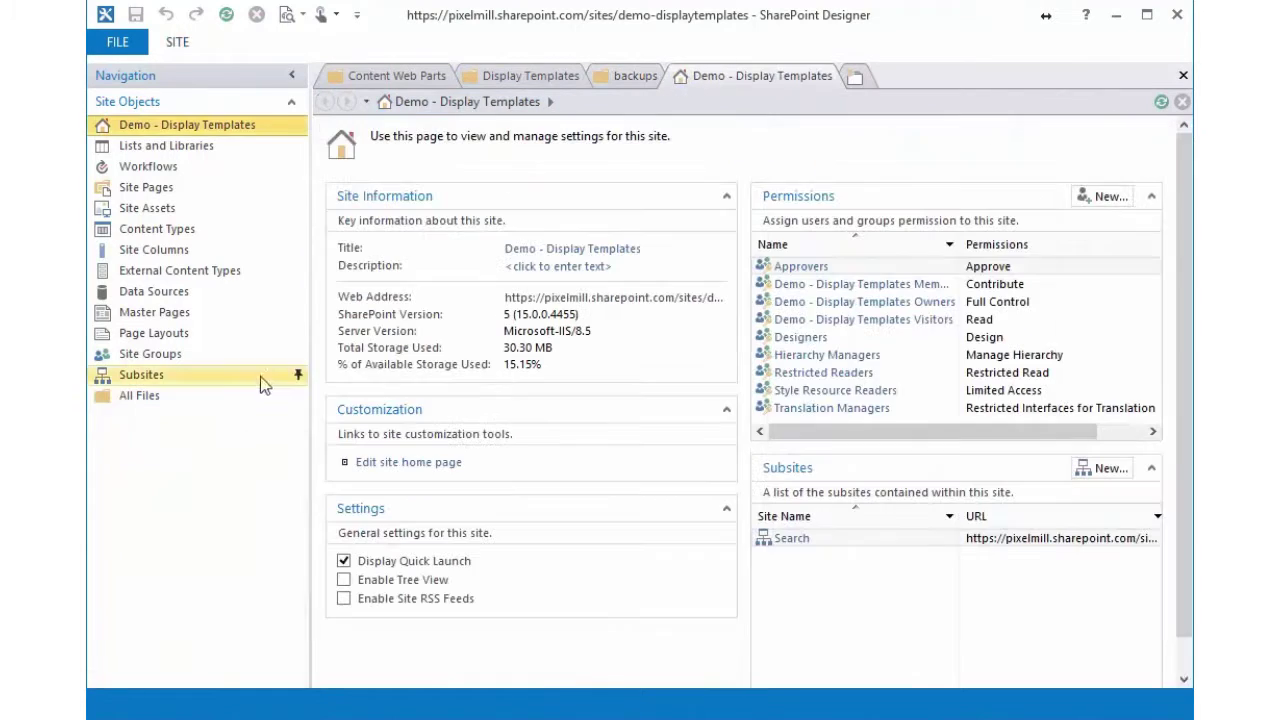
click(150, 395)
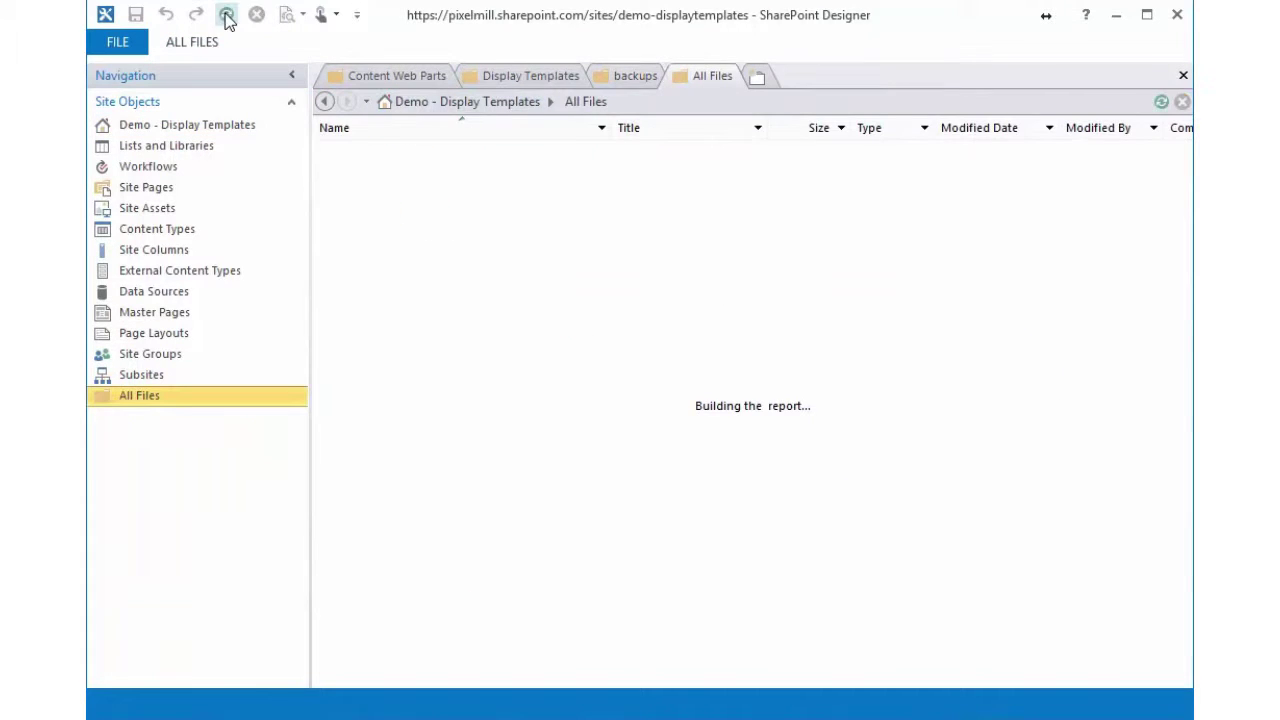
click(227, 15)
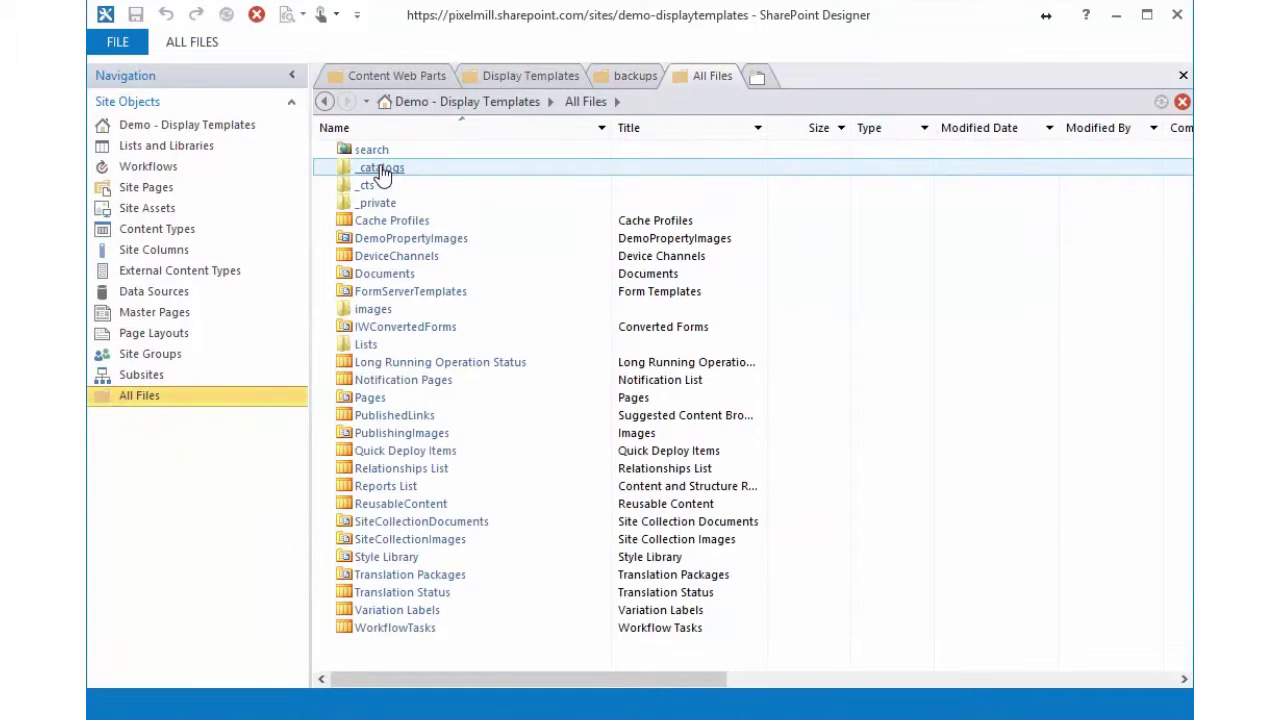
double_click(381, 170)
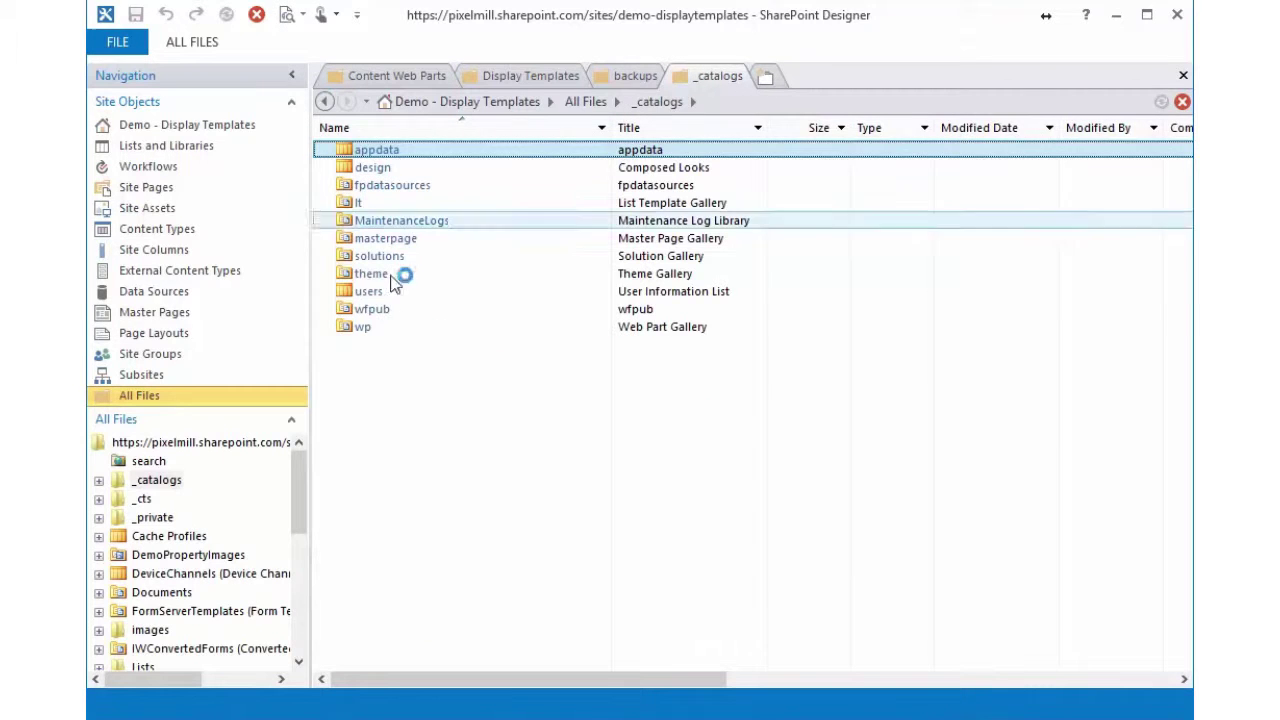
double_click(362, 329)
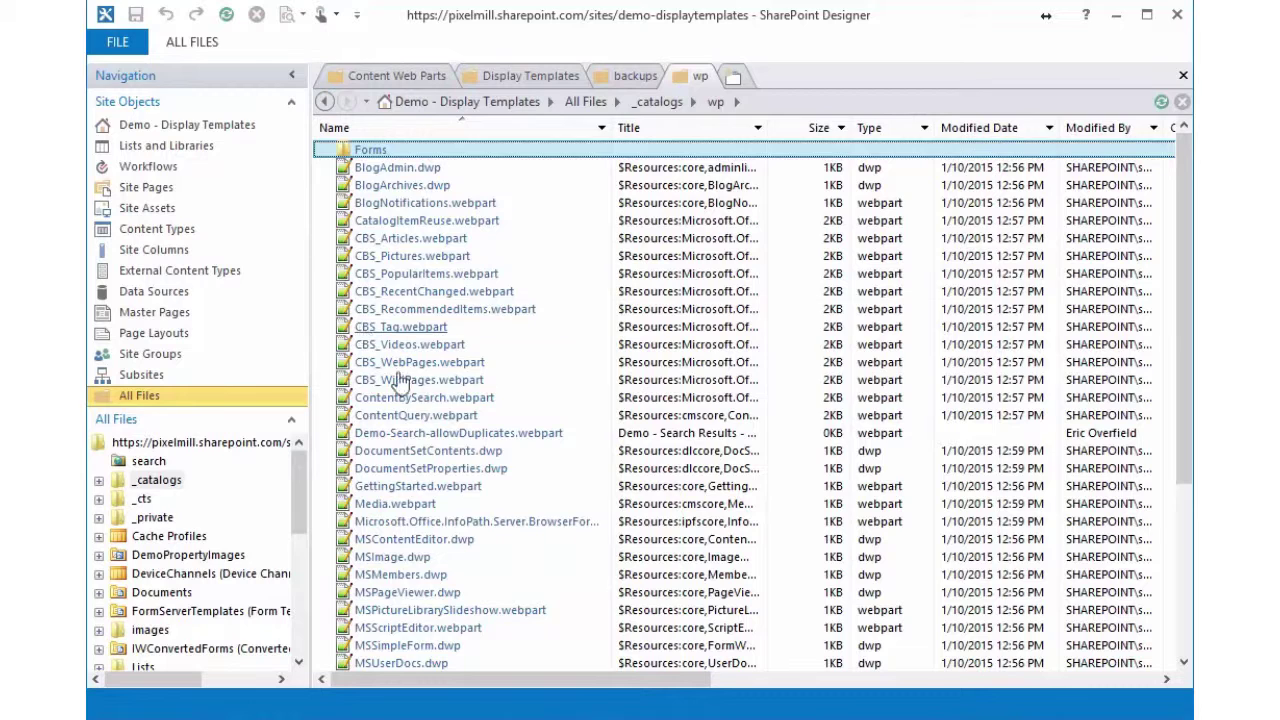
Duplicate Timeline.webpart within the wp folder.
drag(1188, 335, 1188, 523)
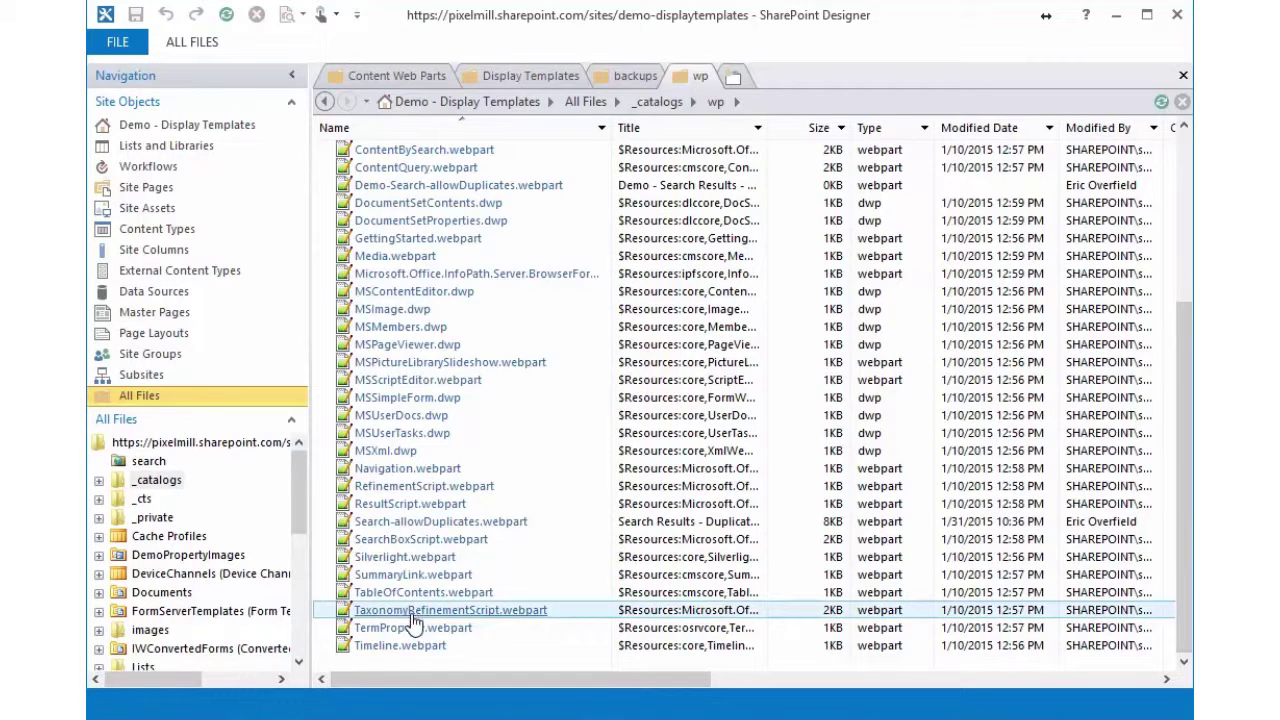
scroll(420, 627, up, 5)
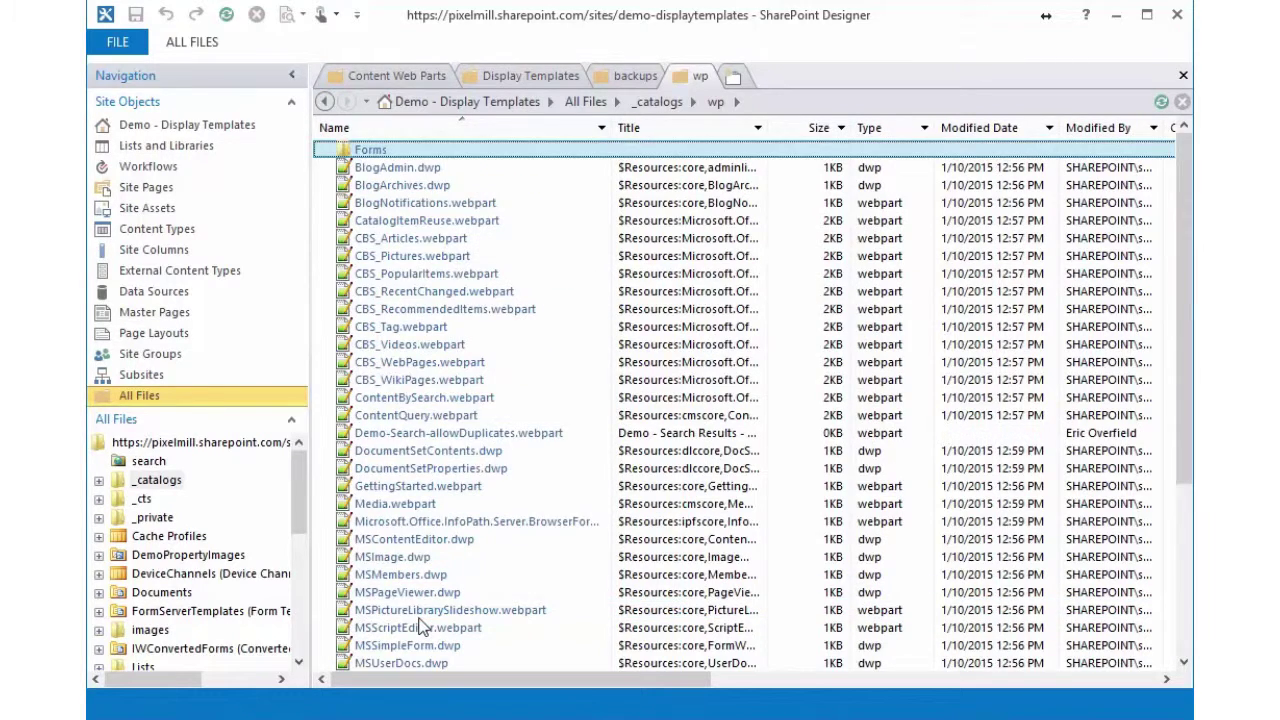
scroll(420, 627, down, 5)
right_click(425, 645)
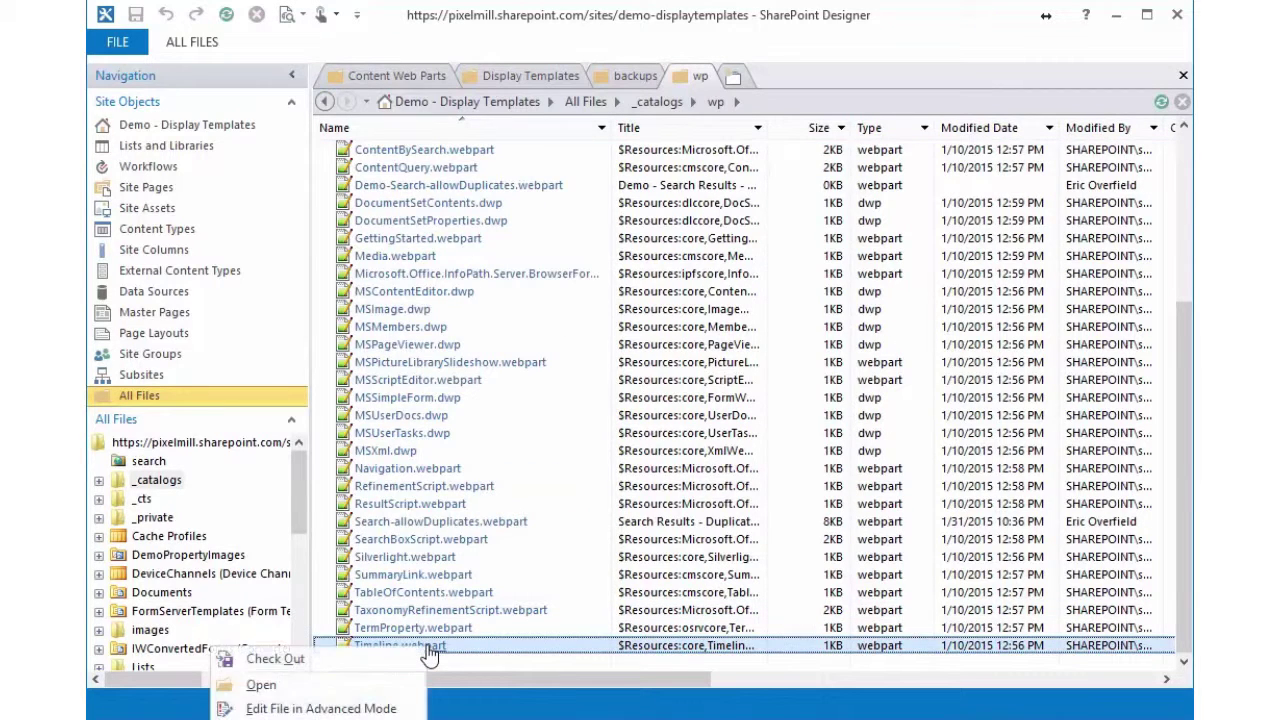
click(350, 684)
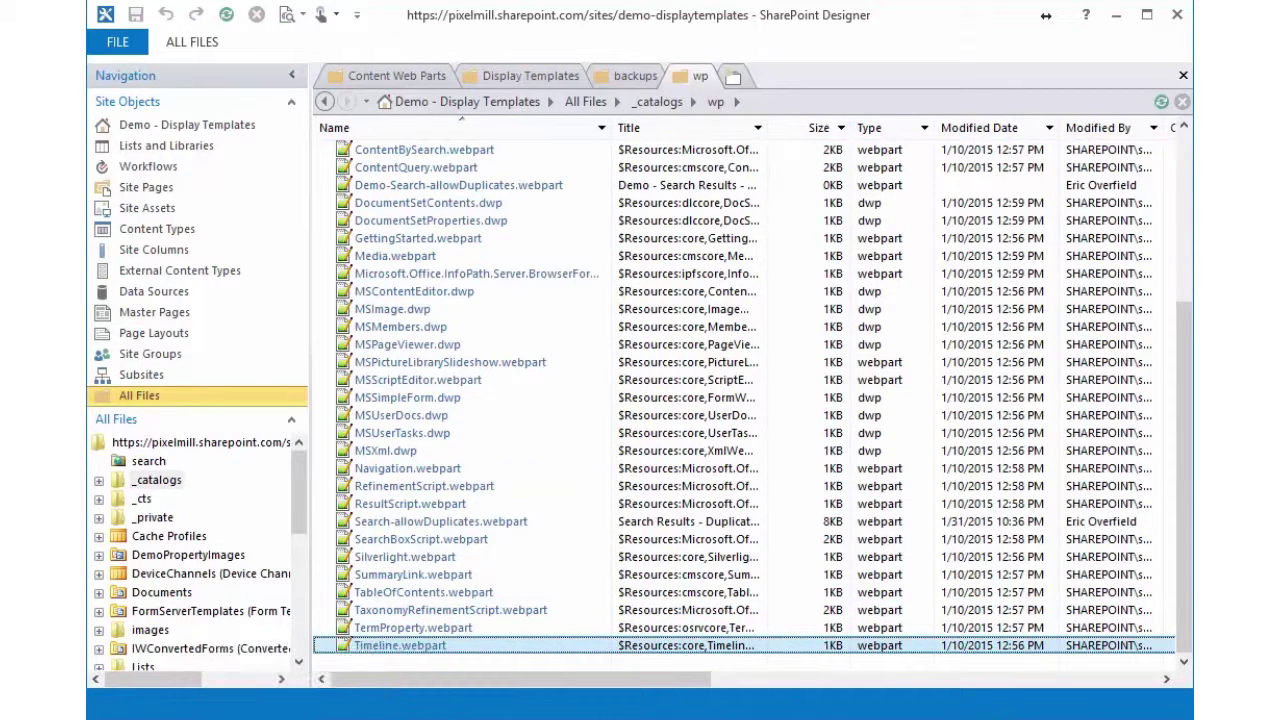
right_click(433, 655)
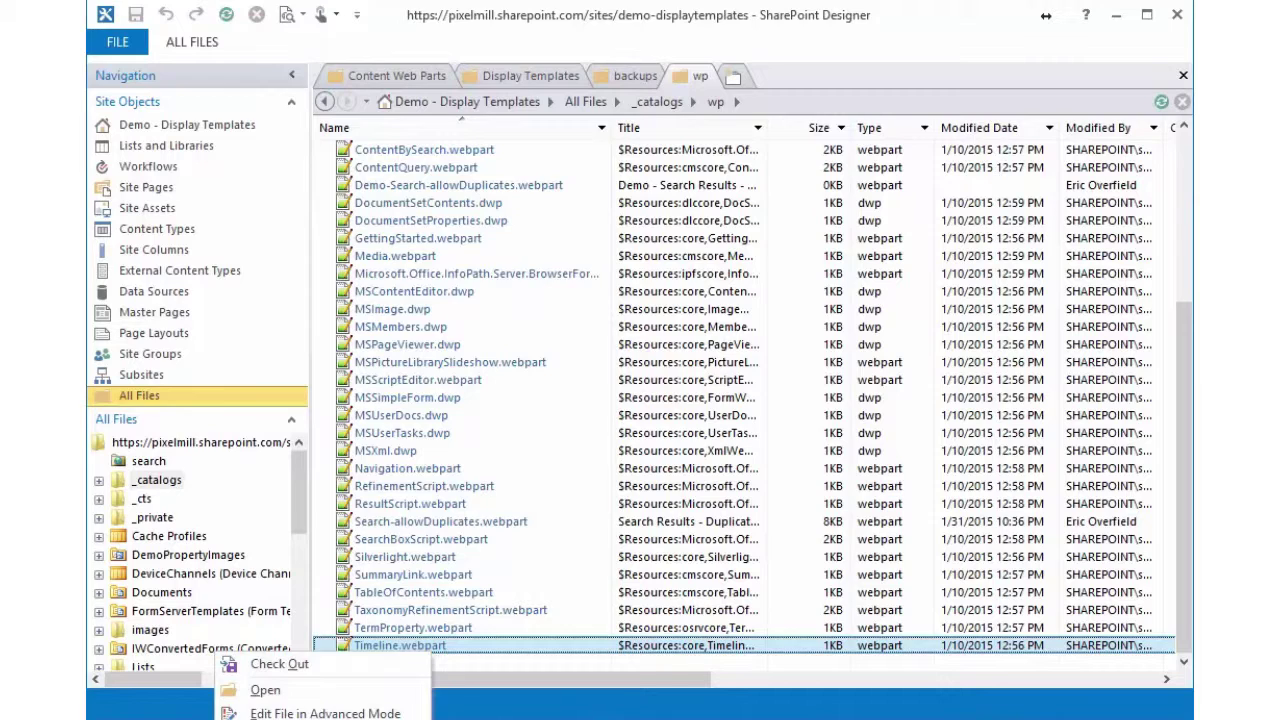
key(ctrl+v)
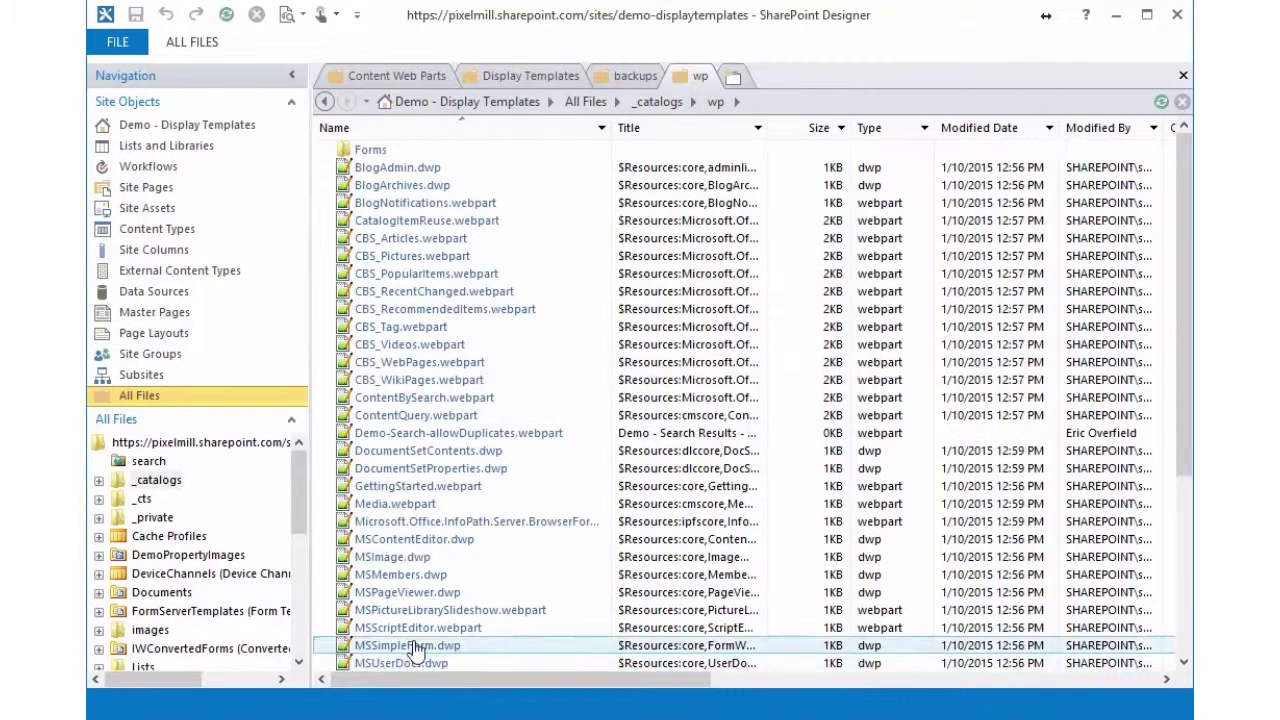
click(417, 648)
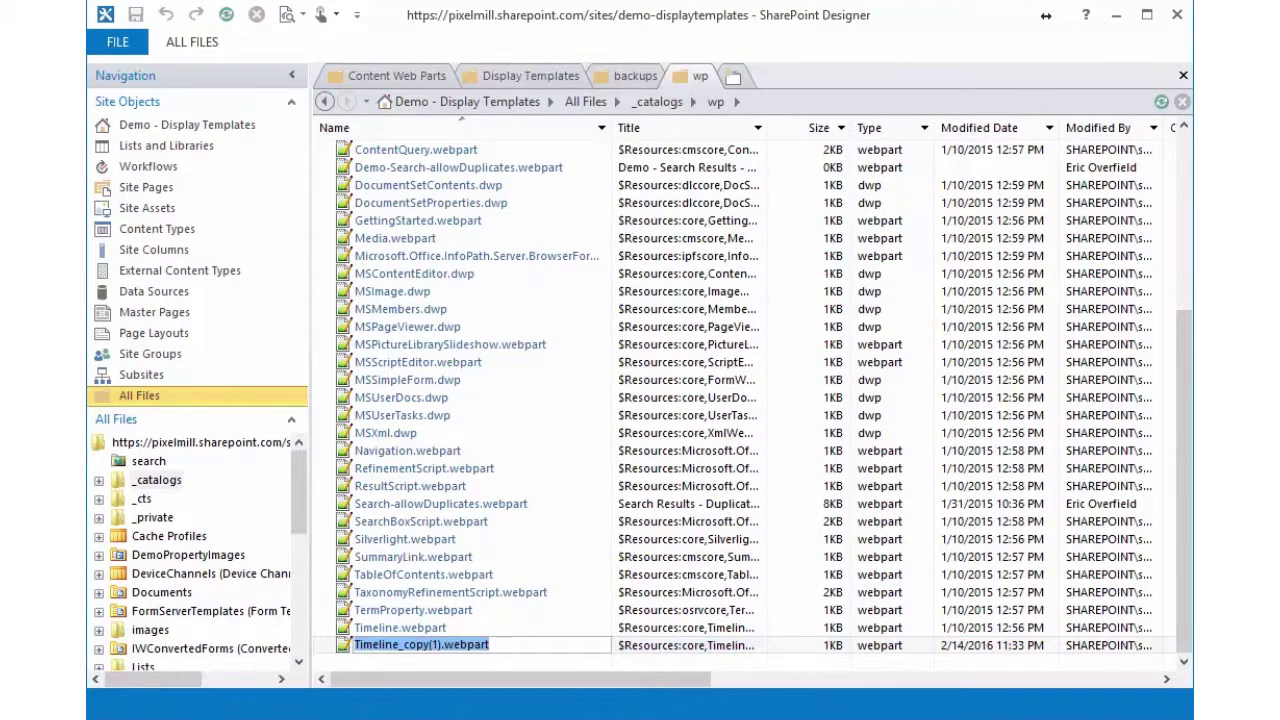
Rename the copied Timeline web part file as demo-Property-Search.webpart.
key(End)
key(shift+Home)
text(demo-Property-ean)
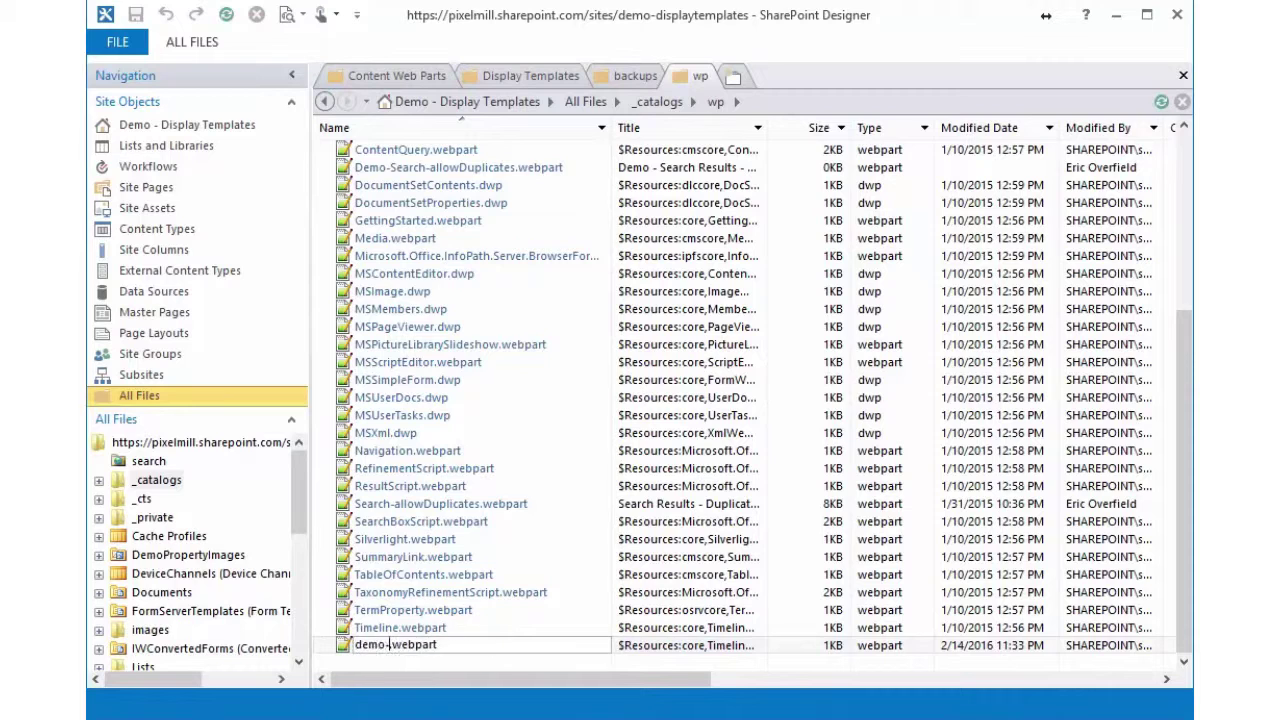
text(rch)
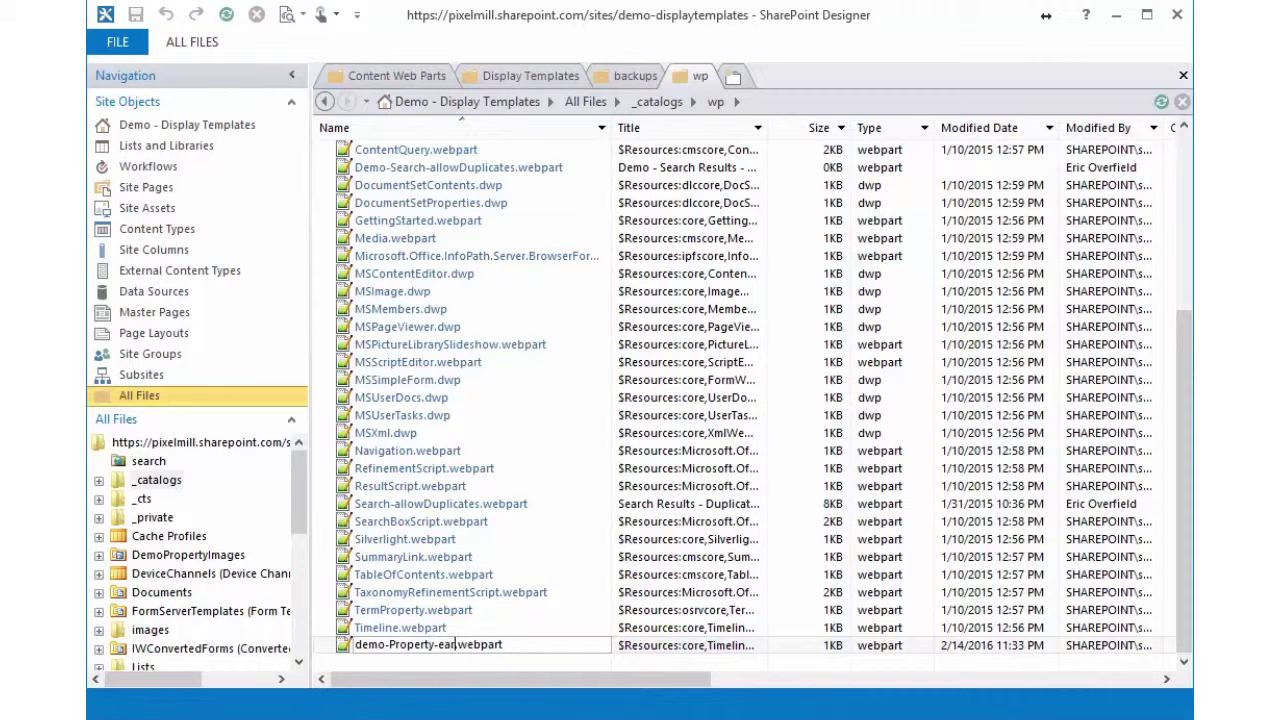
key(Return)
Open demo-Property-Search.webpart for editing and replace all its code with the copied Search Results web part XML.
right_click(438, 648)
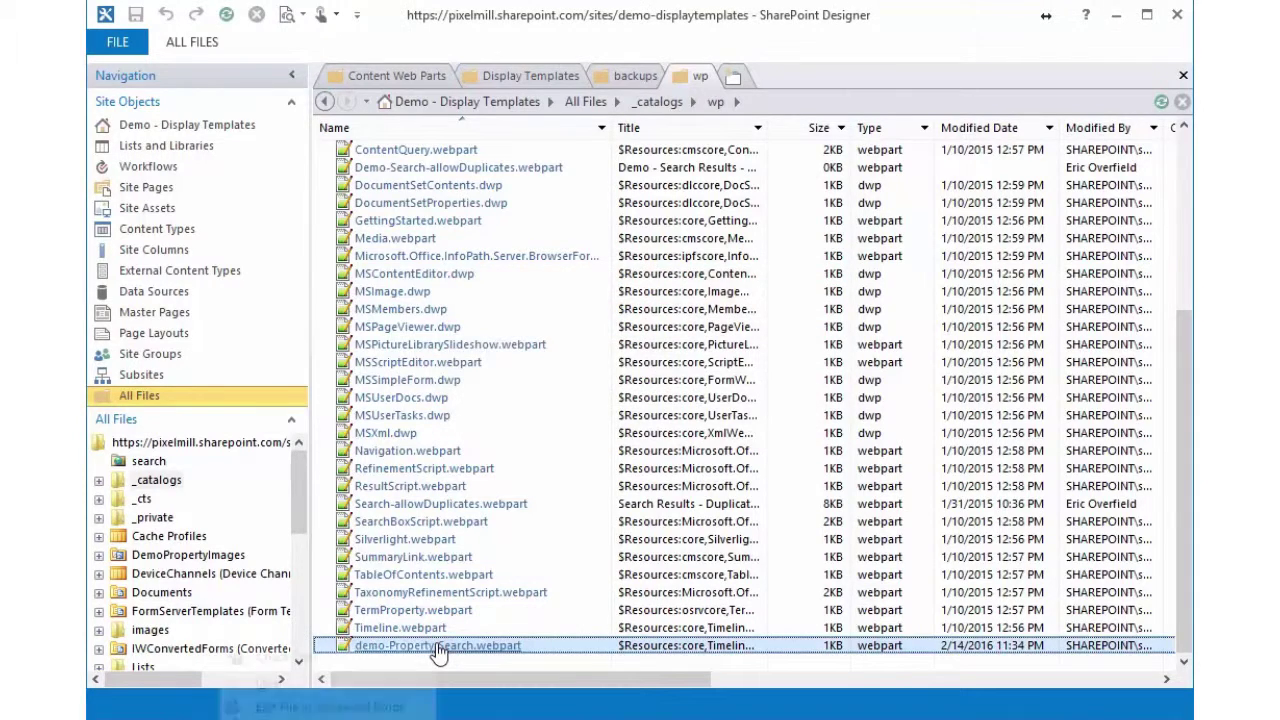
click(380, 700)
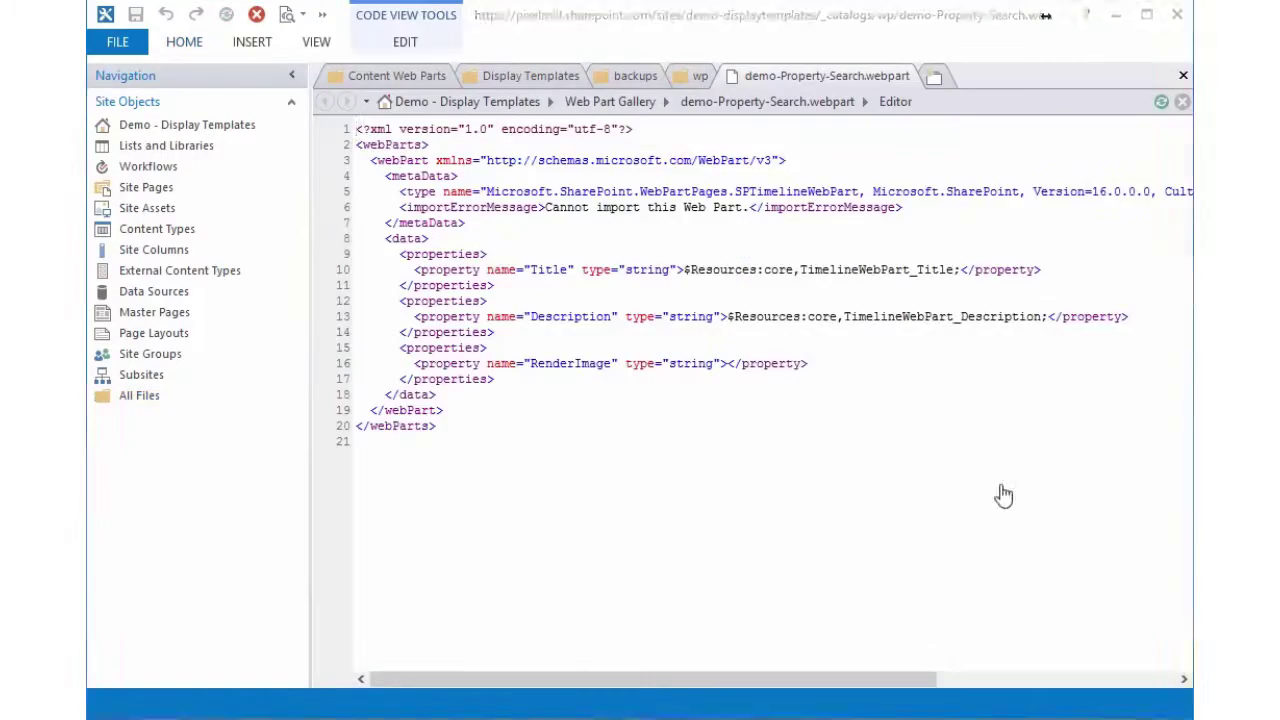
key(ctrl+a)
key(ctrl+v)
scroll(785, 505, up, 12)
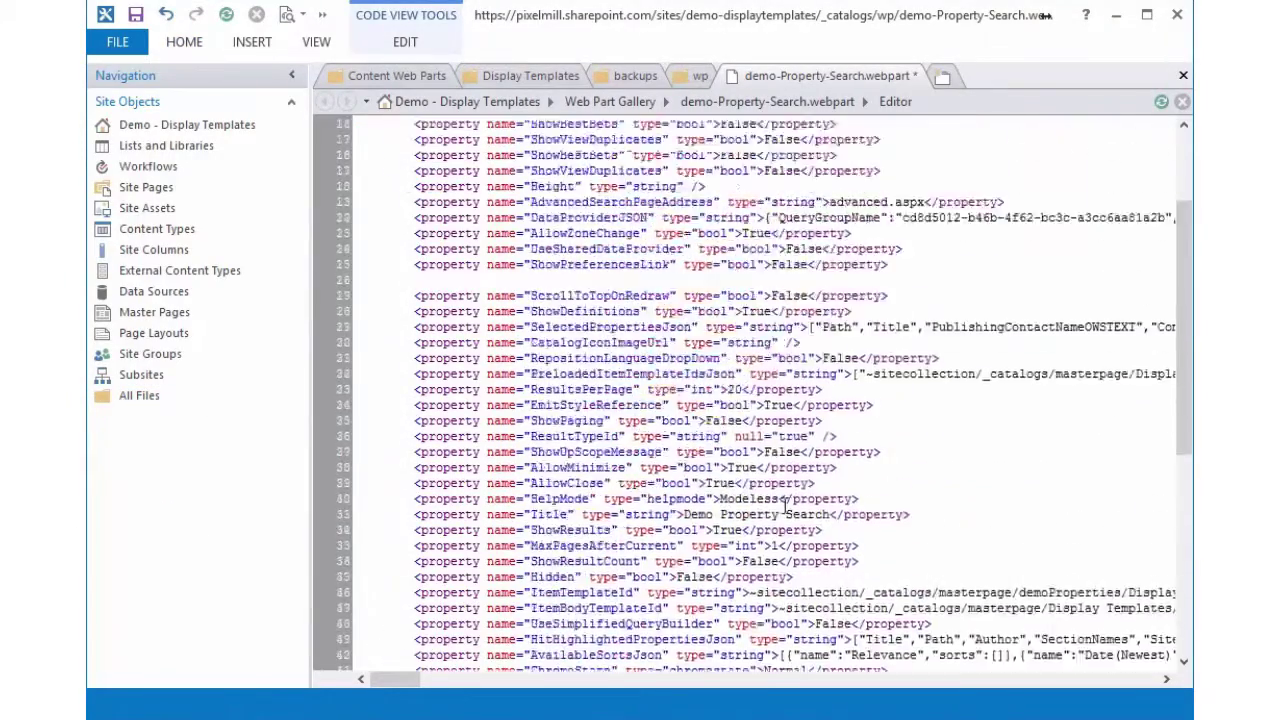
Search the file for "trimdu" to check the TrimDuplicates value, and save the file, accepting the site definition customization.
key(ctrl+f)
text(trim)
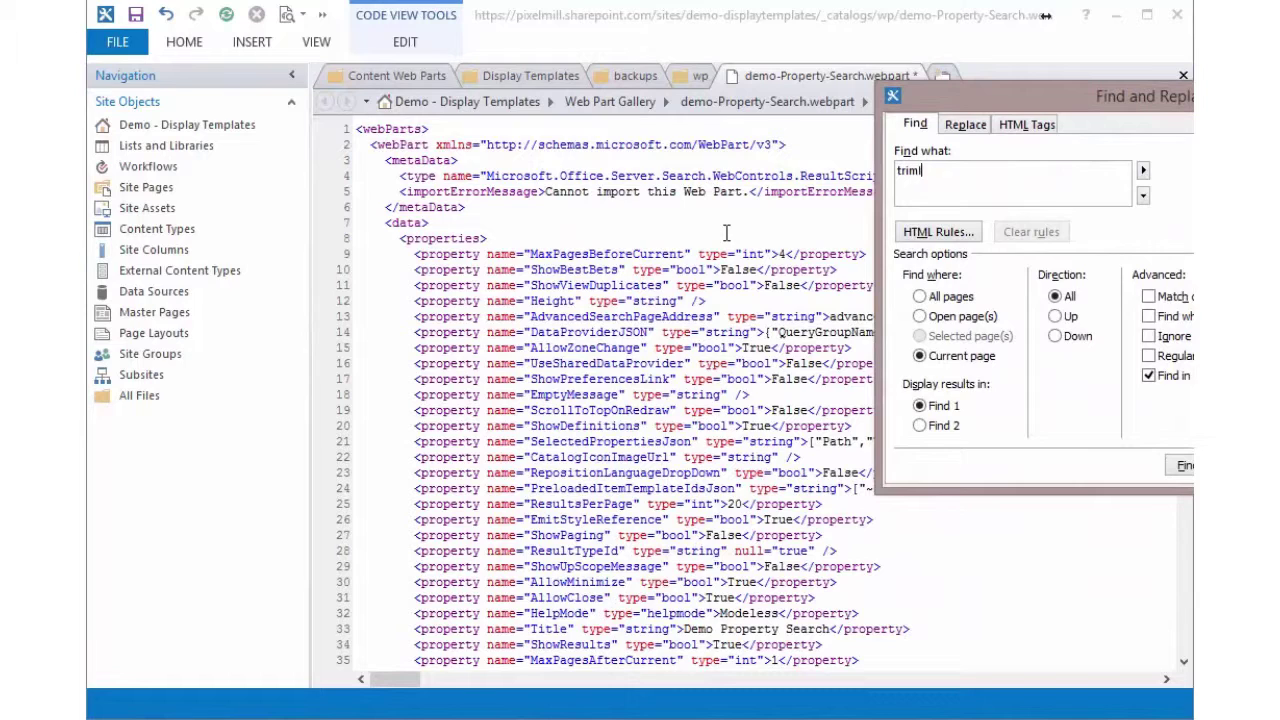
text(du)
key(Return)
key(Escape)
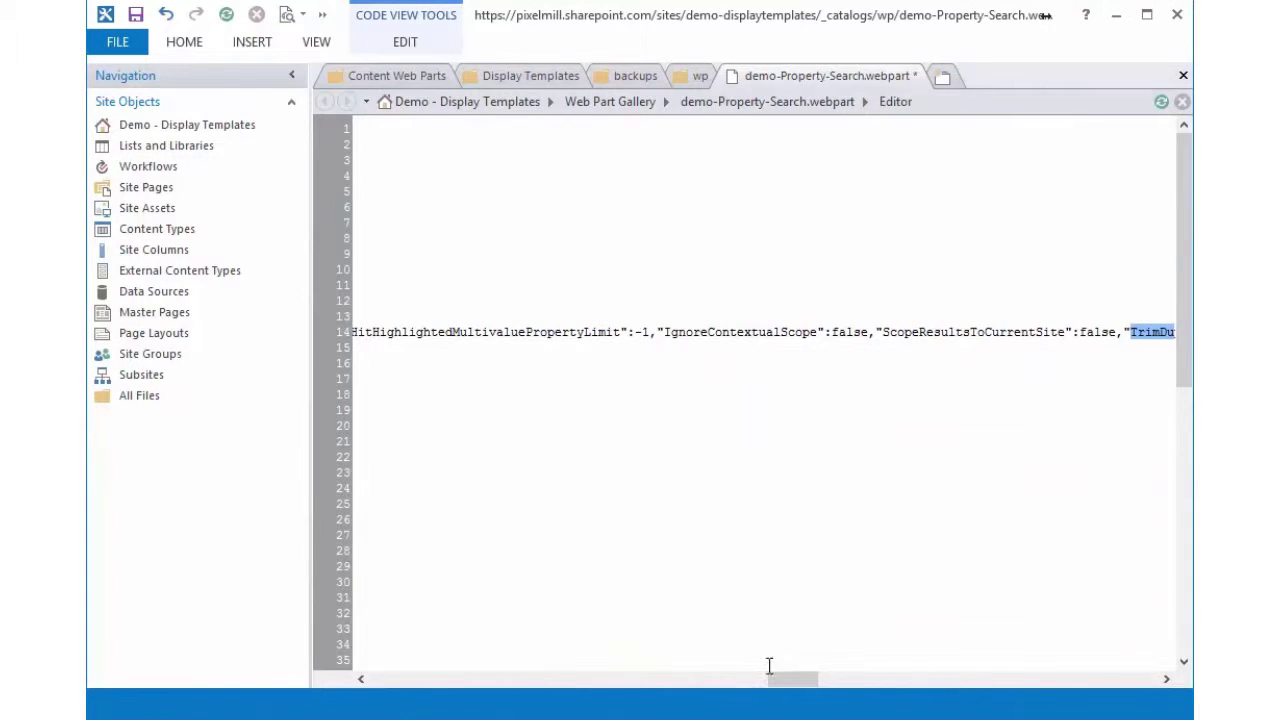
drag(786, 679, 822, 679)
click(699, 332)
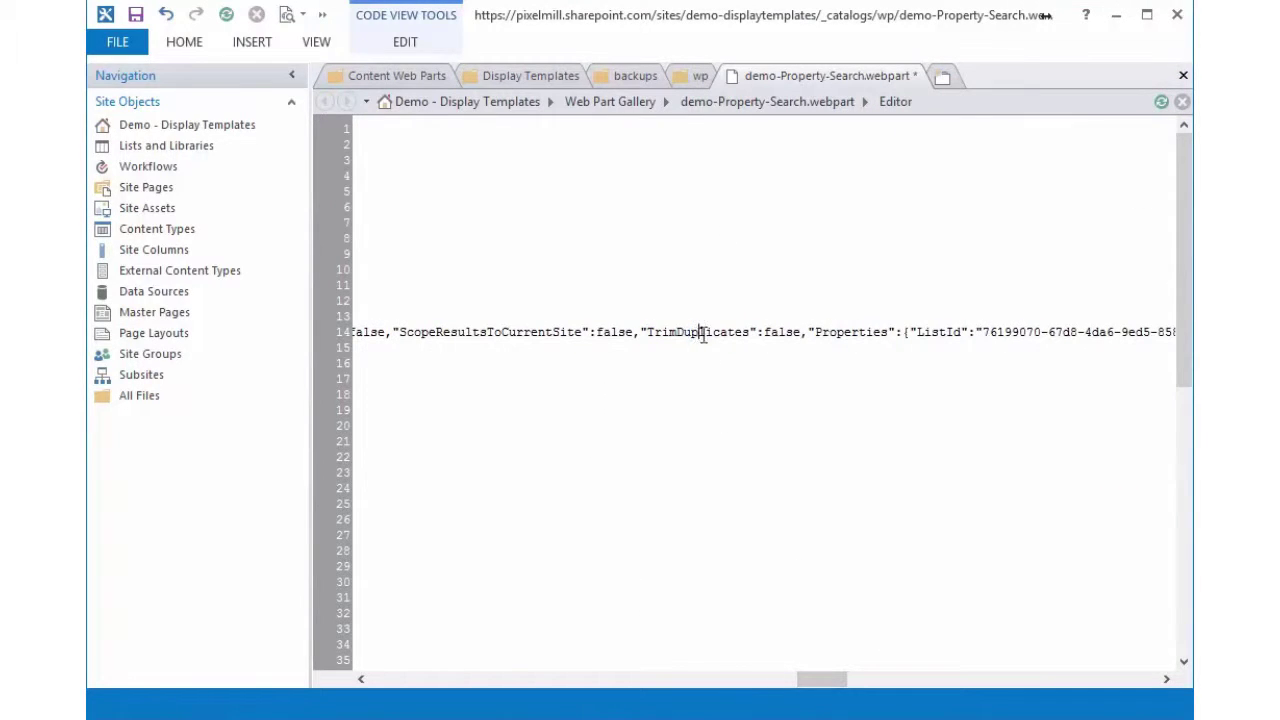
double_click(771, 332)
key(ctrl+s)
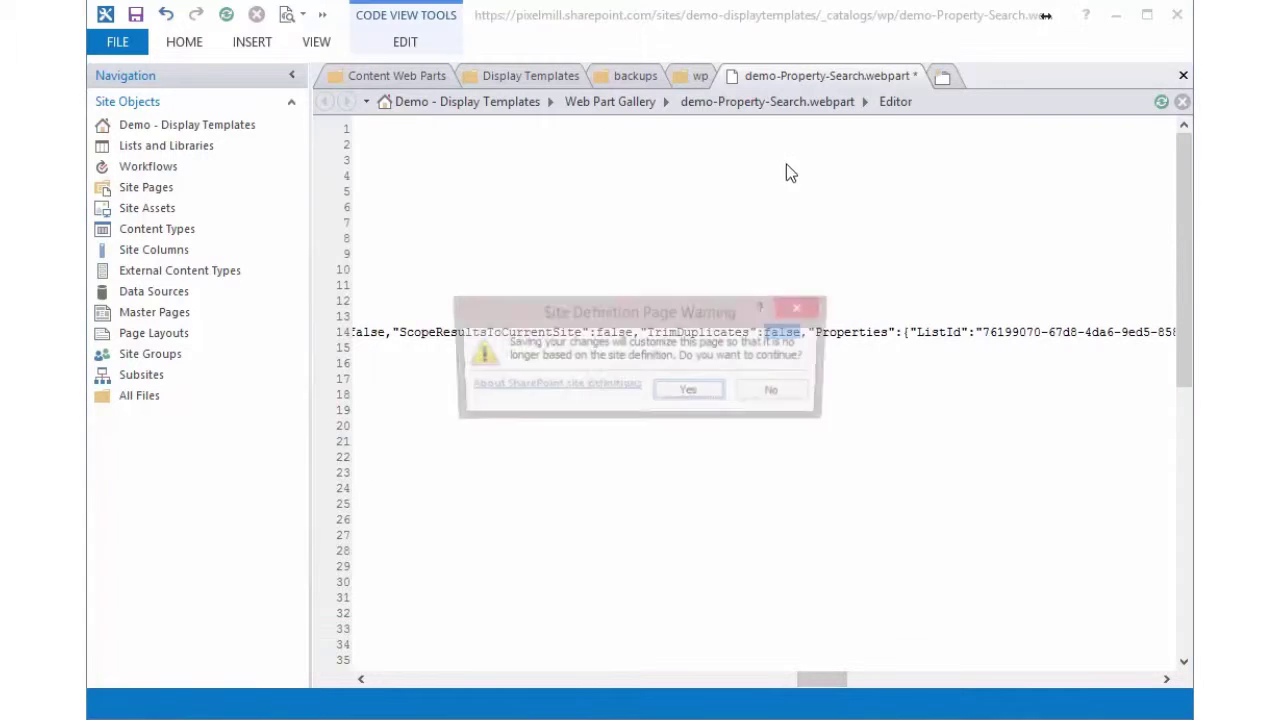
click(700, 392)
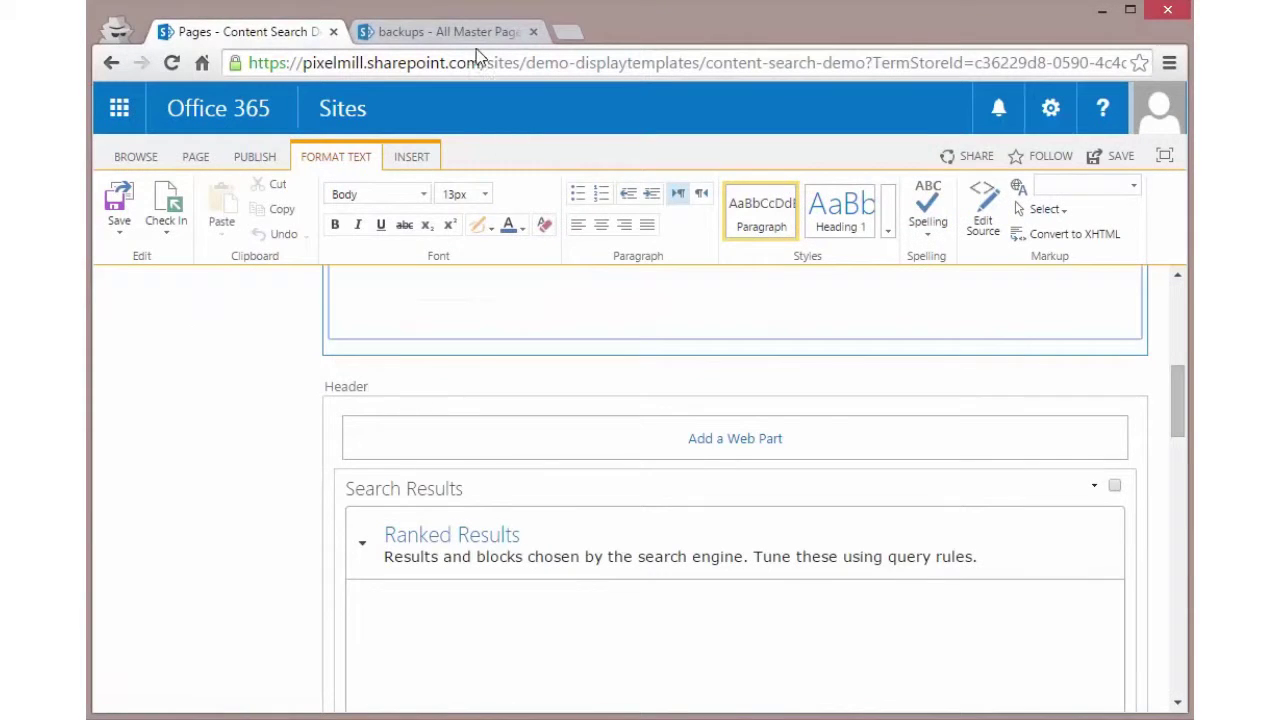
Switch to the browser's backups page and open the site's Web Parts gallery through Site Settings.
click(478, 32)
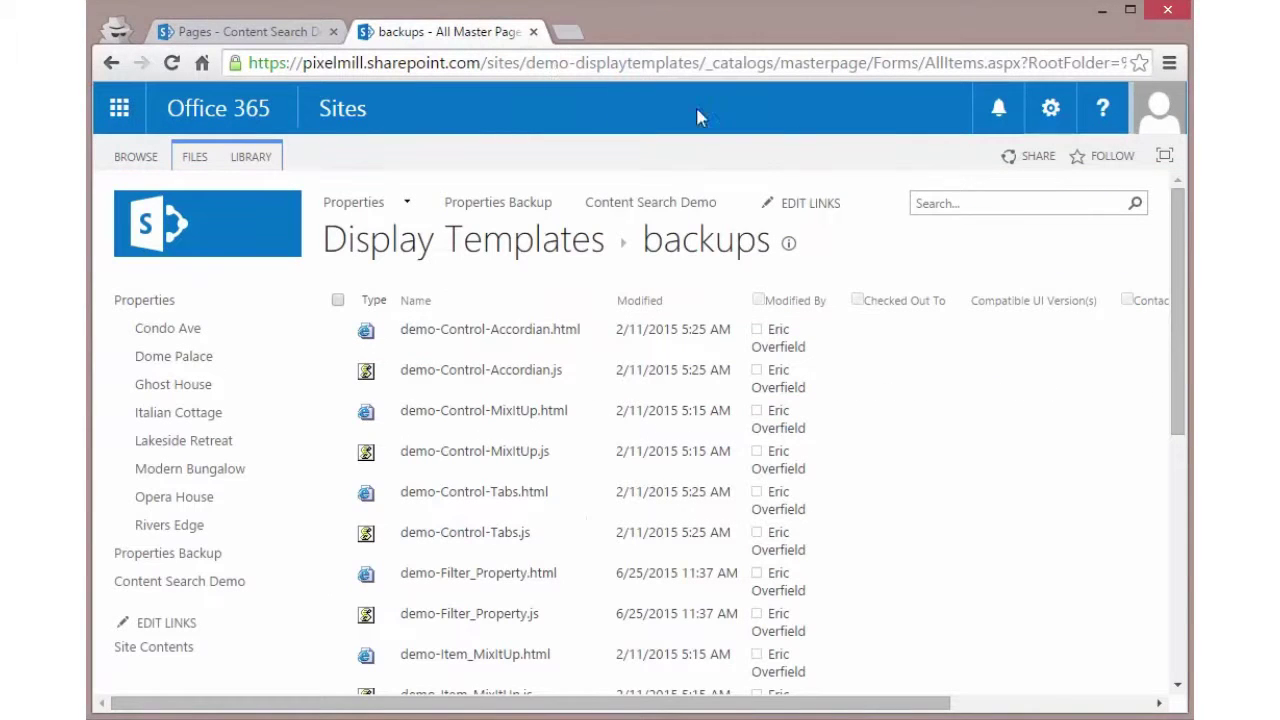
click(1051, 112)
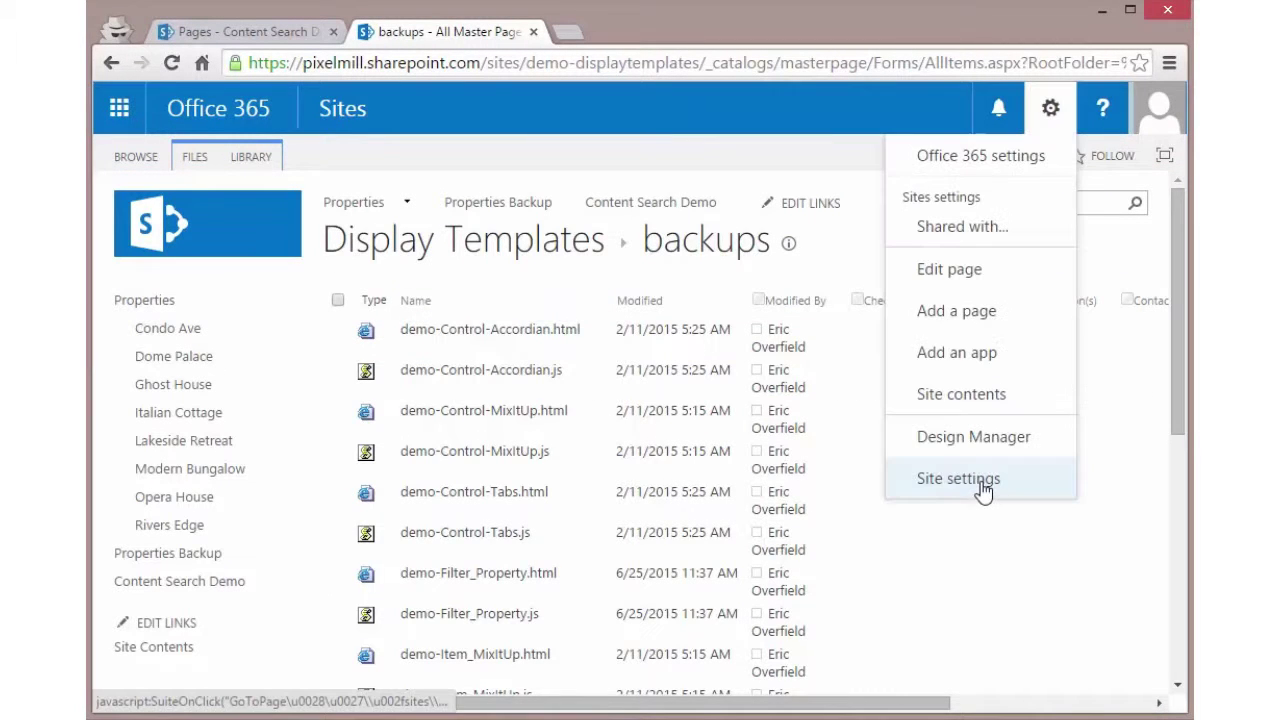
click(983, 488)
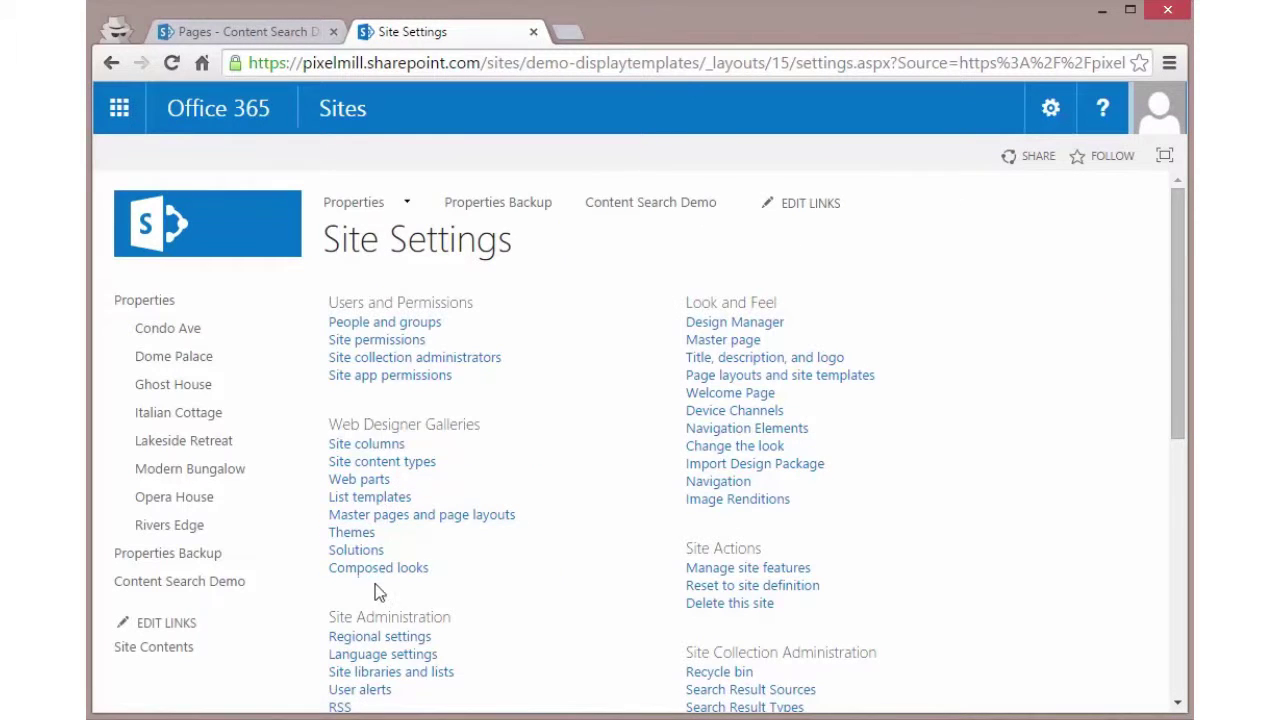
click(366, 486)
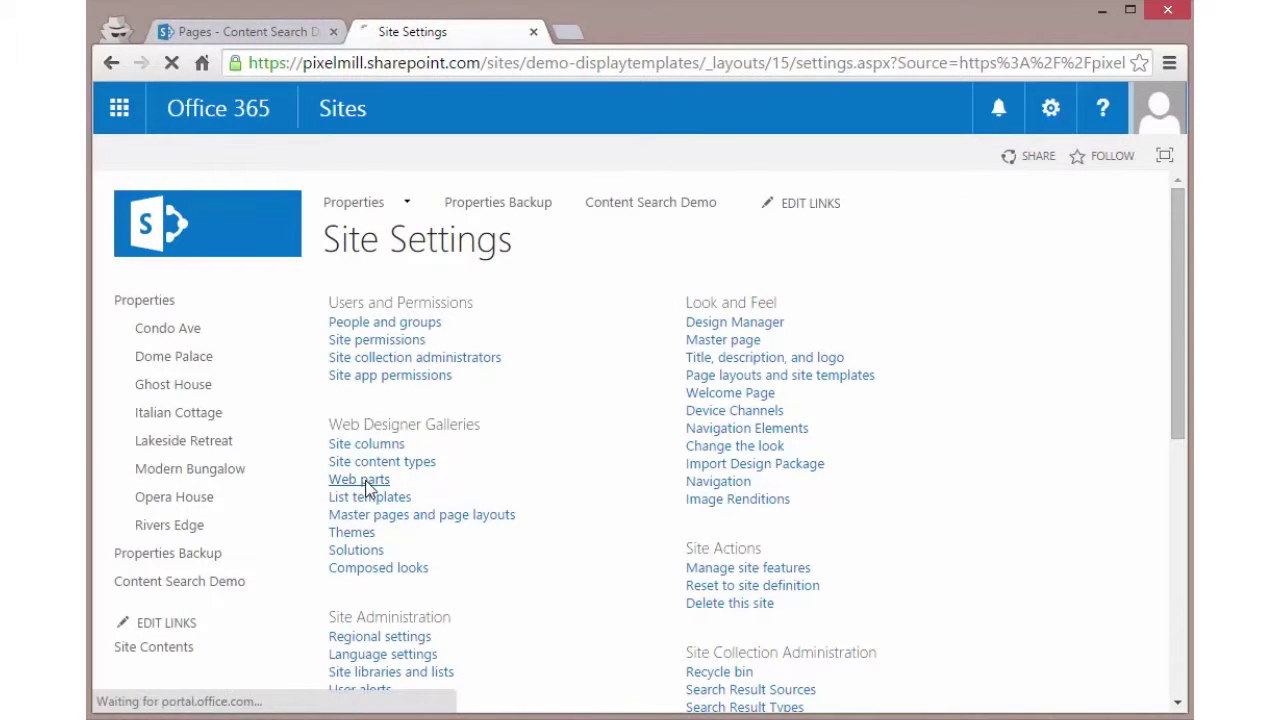
Edit the properties of demo-Property-Search.webpart in the Web Part Gallery, set its group to Default Web Parts, and save.
scroll(563, 600, down, 6)
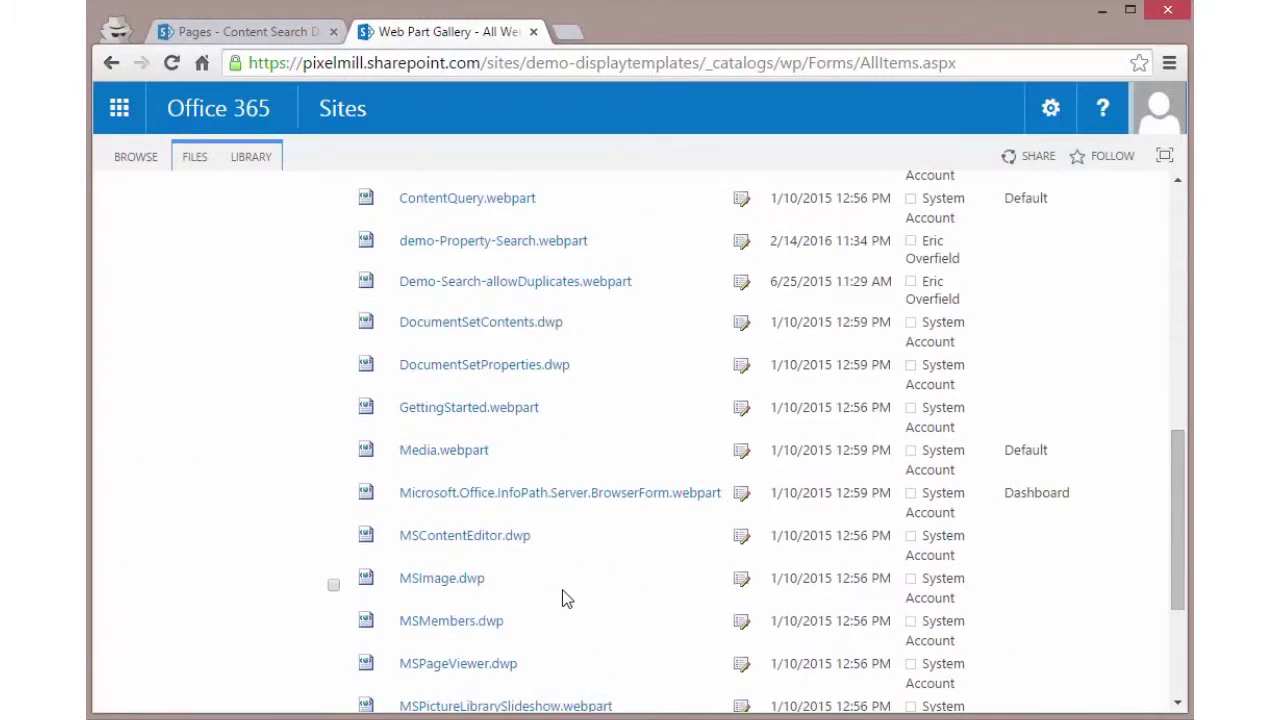
scroll(563, 600, up, 2)
click(441, 453)
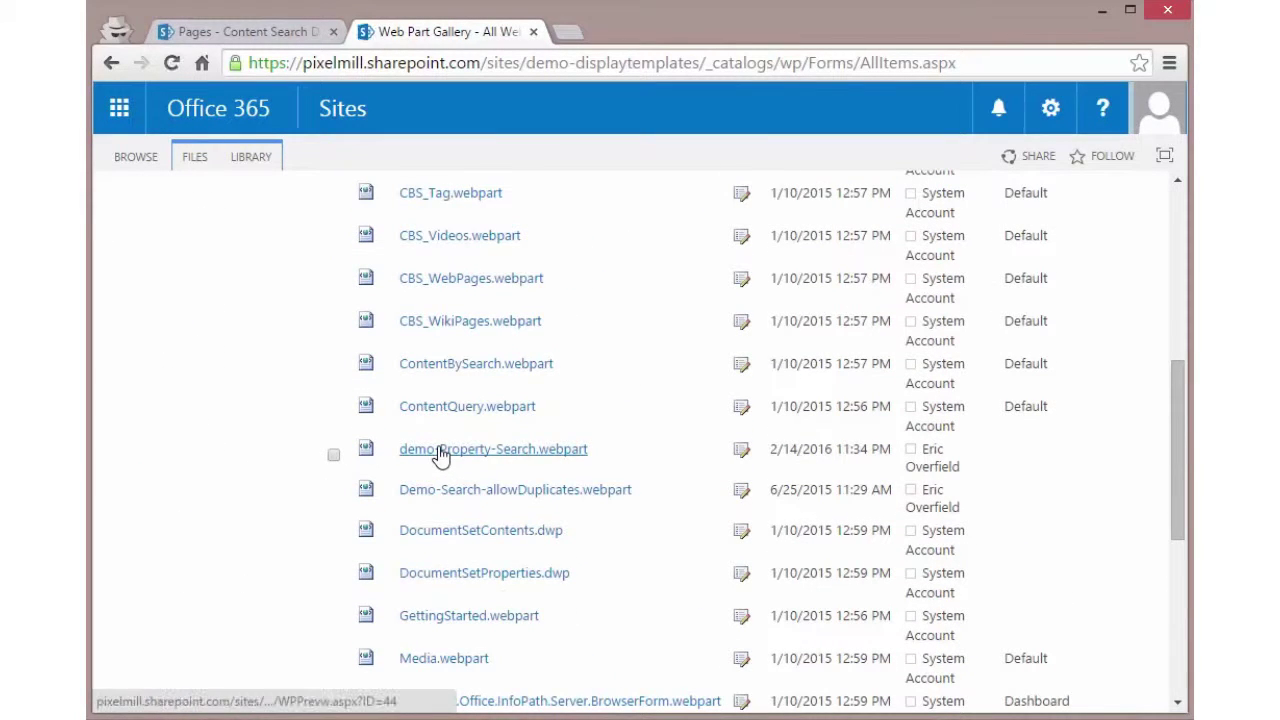
click(741, 449)
click(578, 510)
click(538, 532)
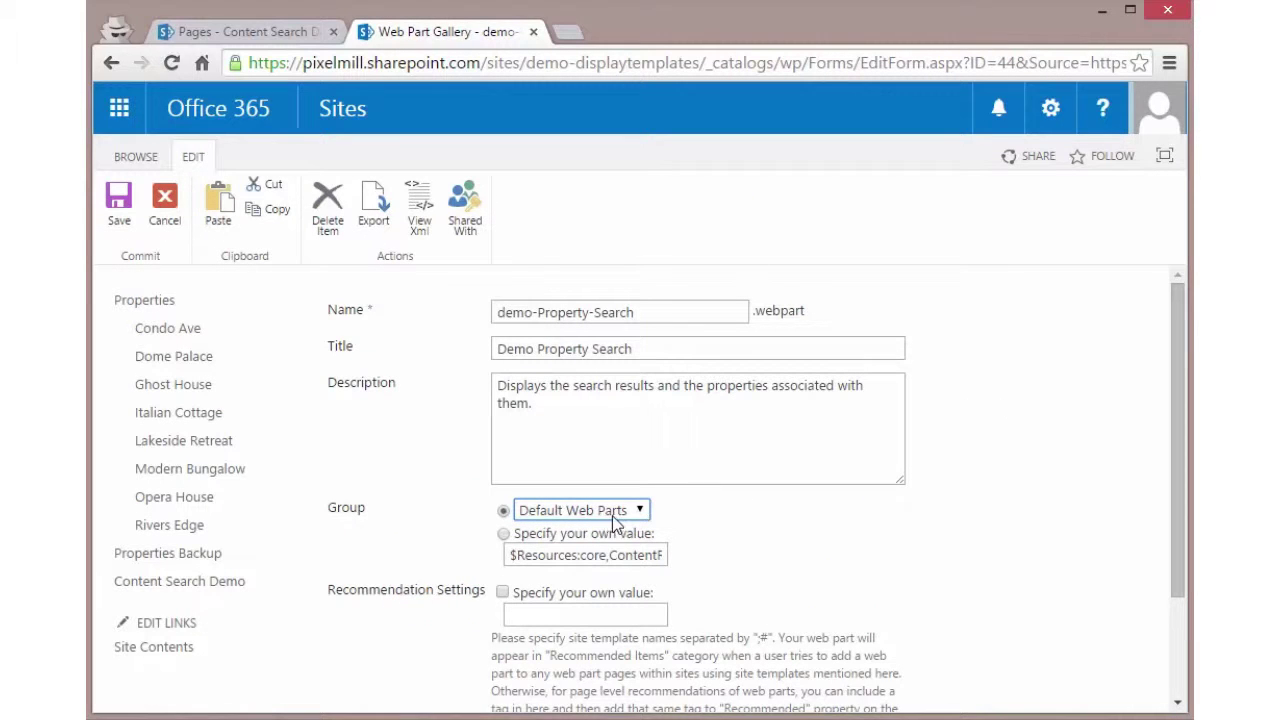
click(119, 205)
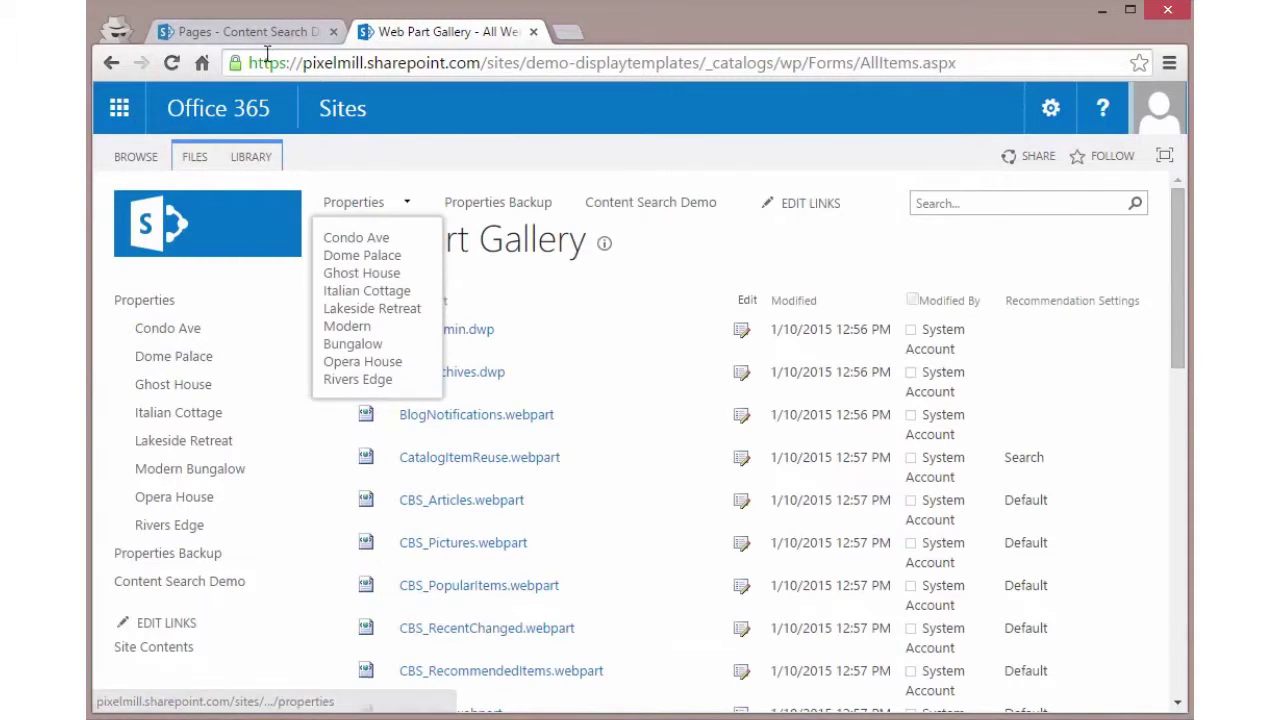
Switch to the Content Search Demo page and delete the Search Results web part from its Header zone.
key(ctrl+shift+Tab)
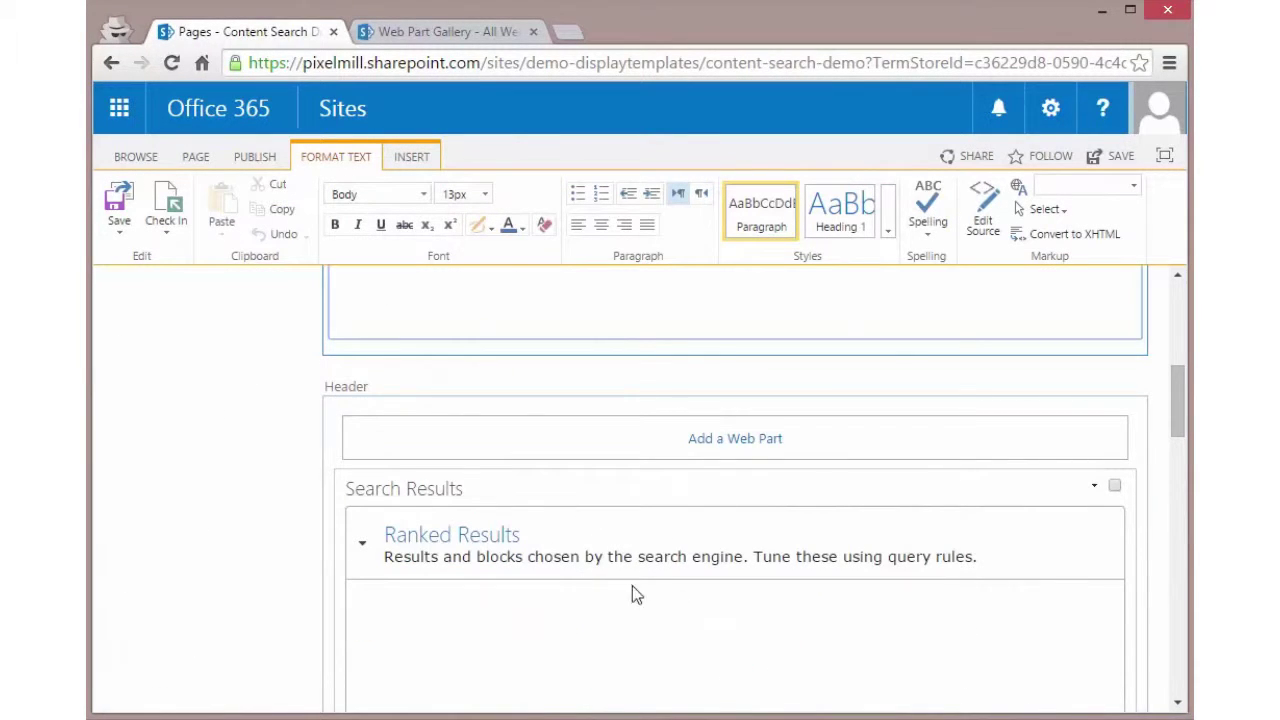
click(1095, 490)
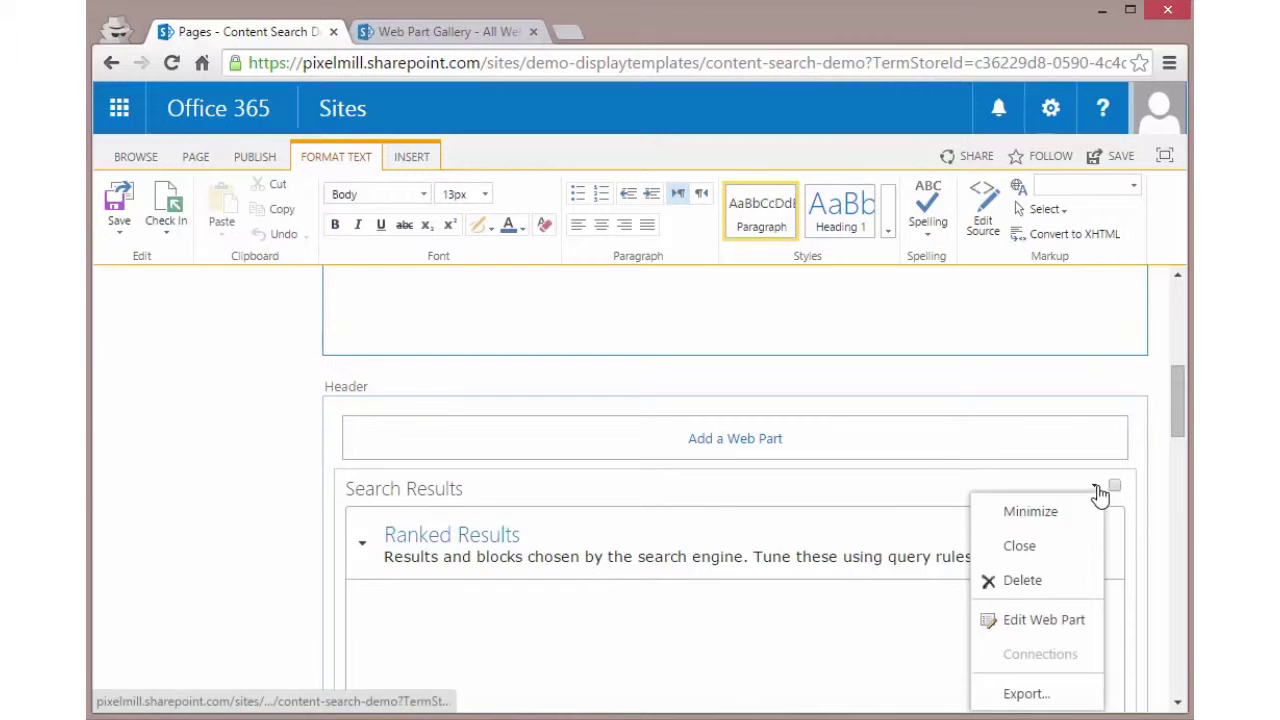
click(1049, 589)
click(689, 214)
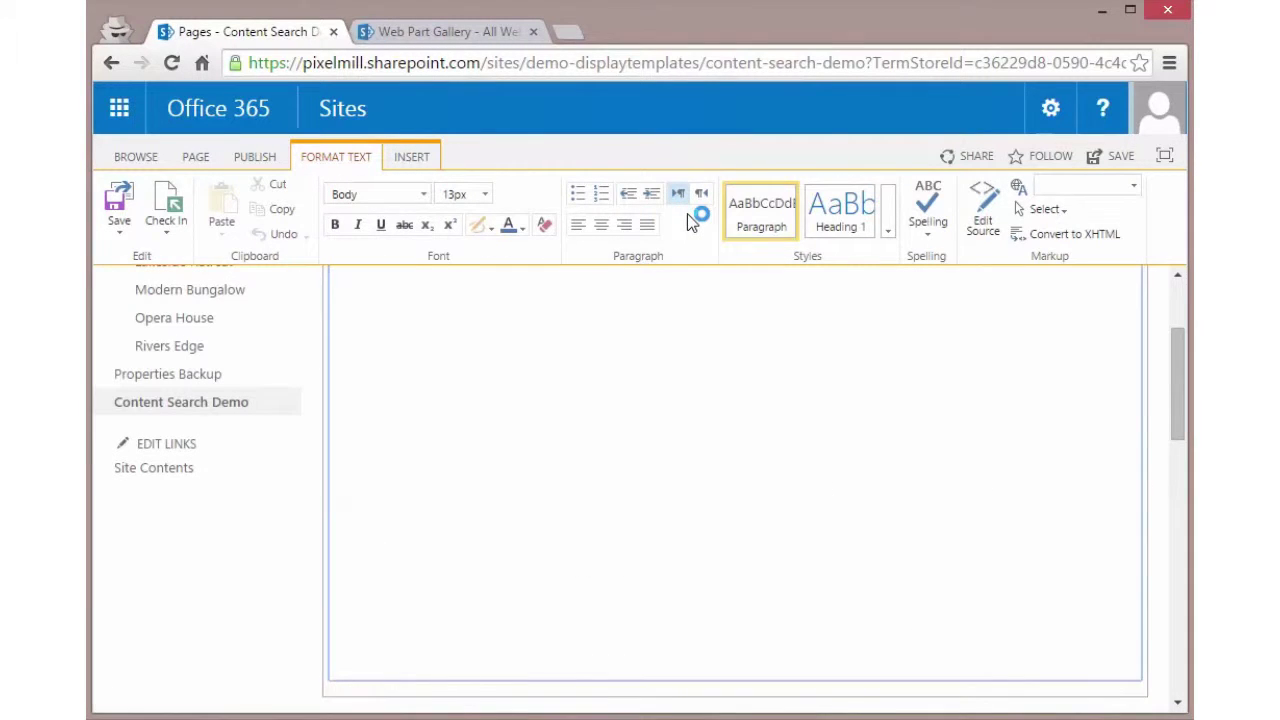
Add the Demo Property Search web part from the Default Web Parts category to the Header zone and save the page.
scroll(323, 574, down, 3)
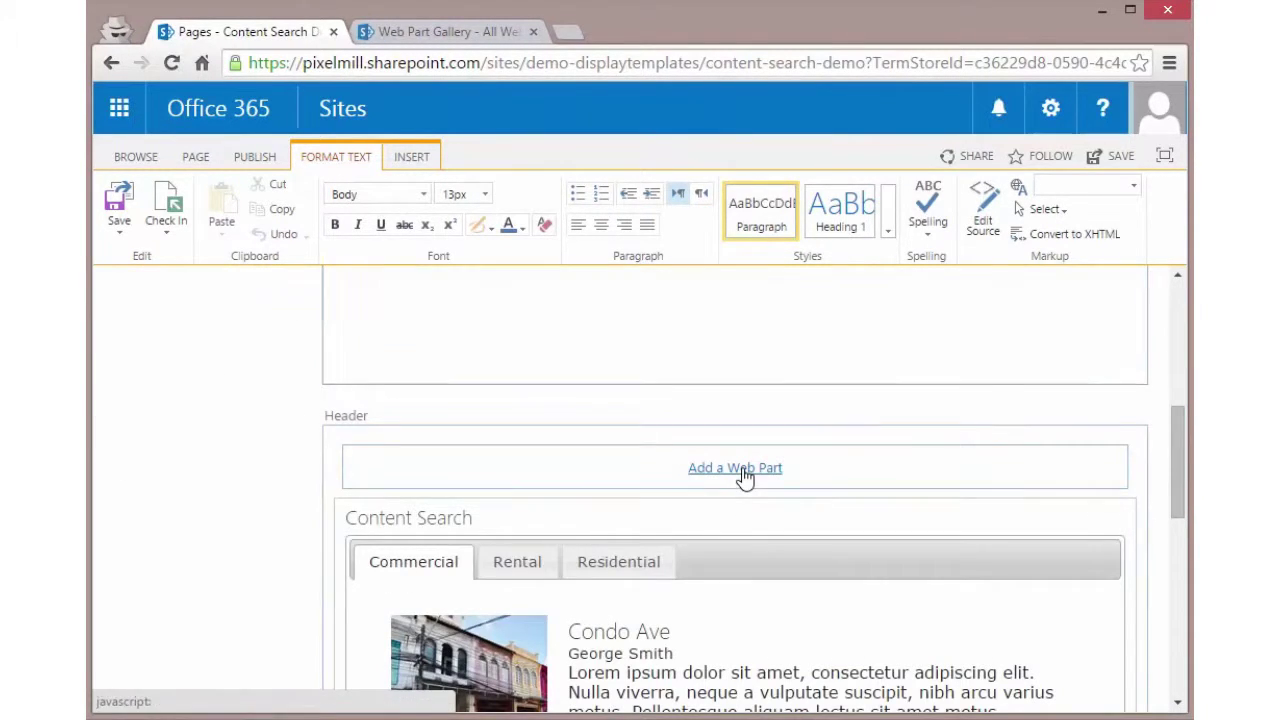
click(735, 468)
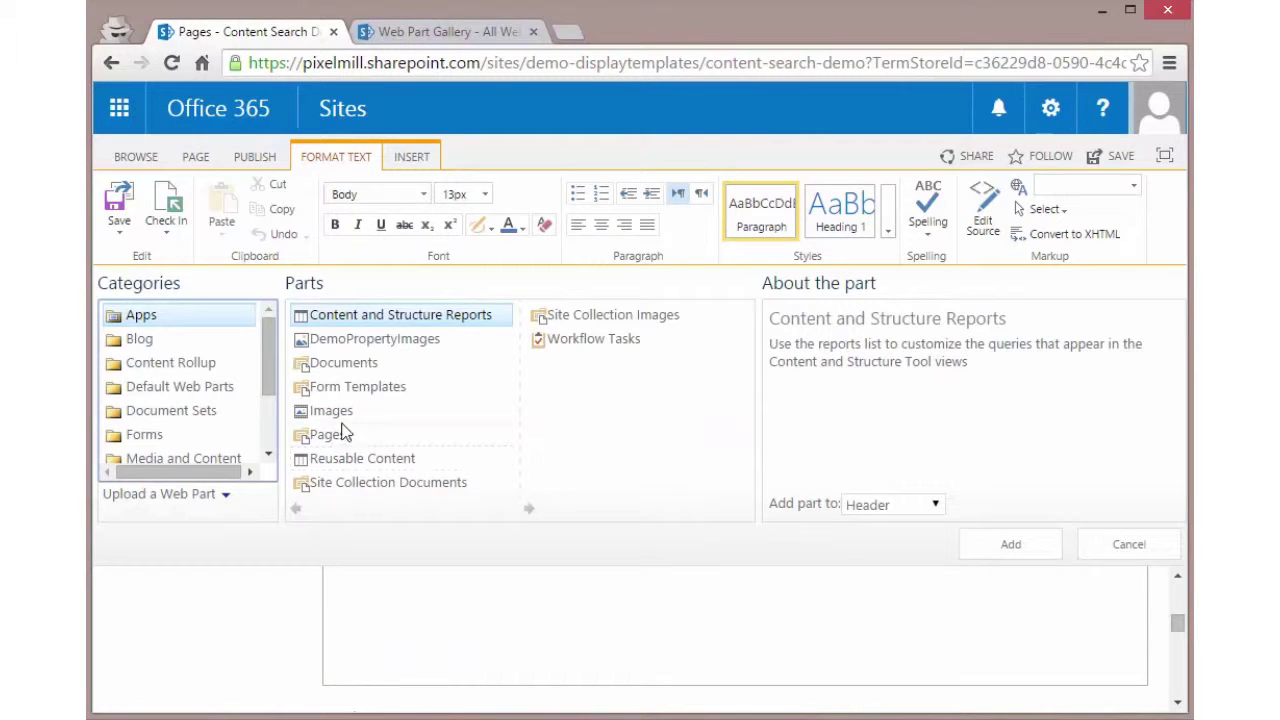
scroll(215, 461, down, 3)
click(200, 450)
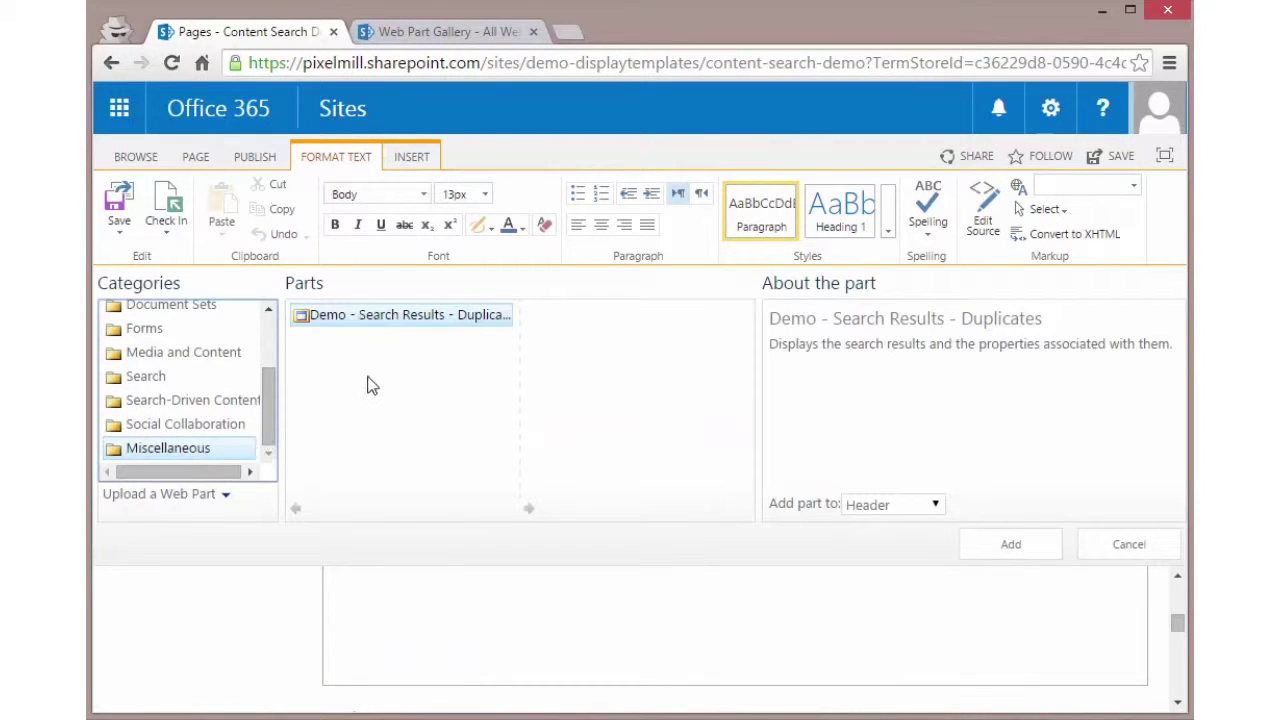
scroll(220, 410, up, 3)
click(195, 388)
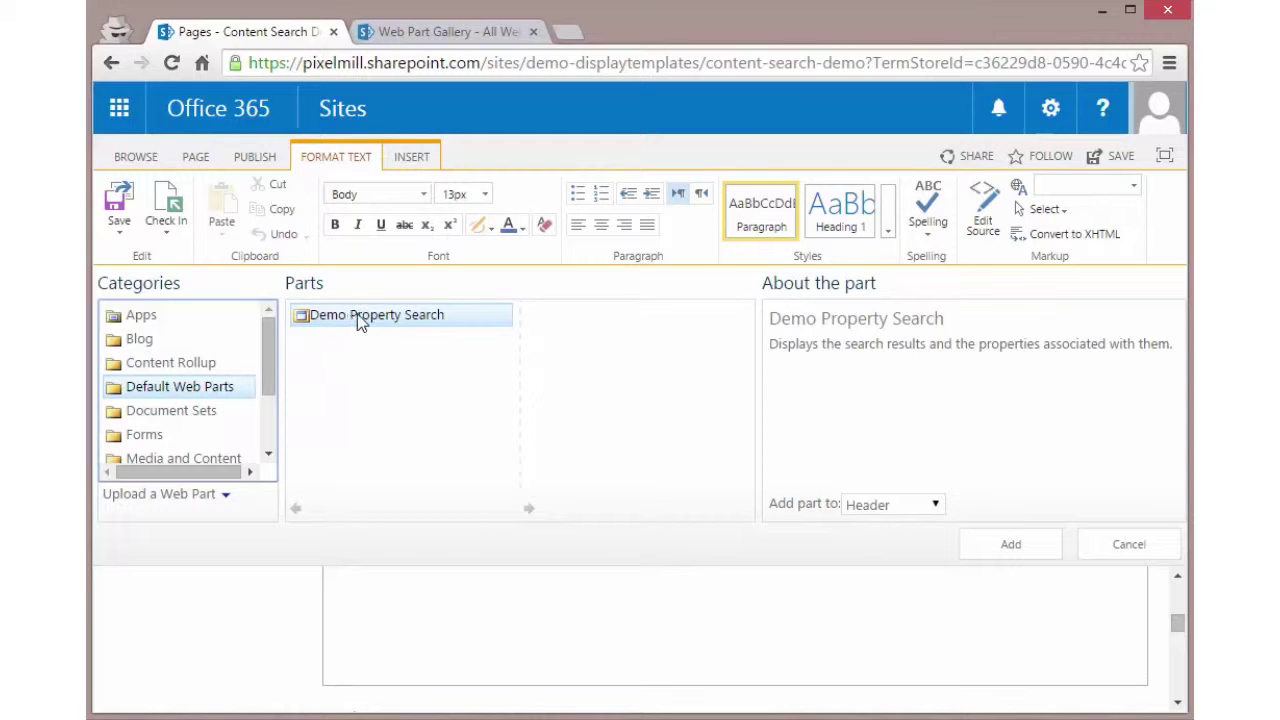
click(1007, 547)
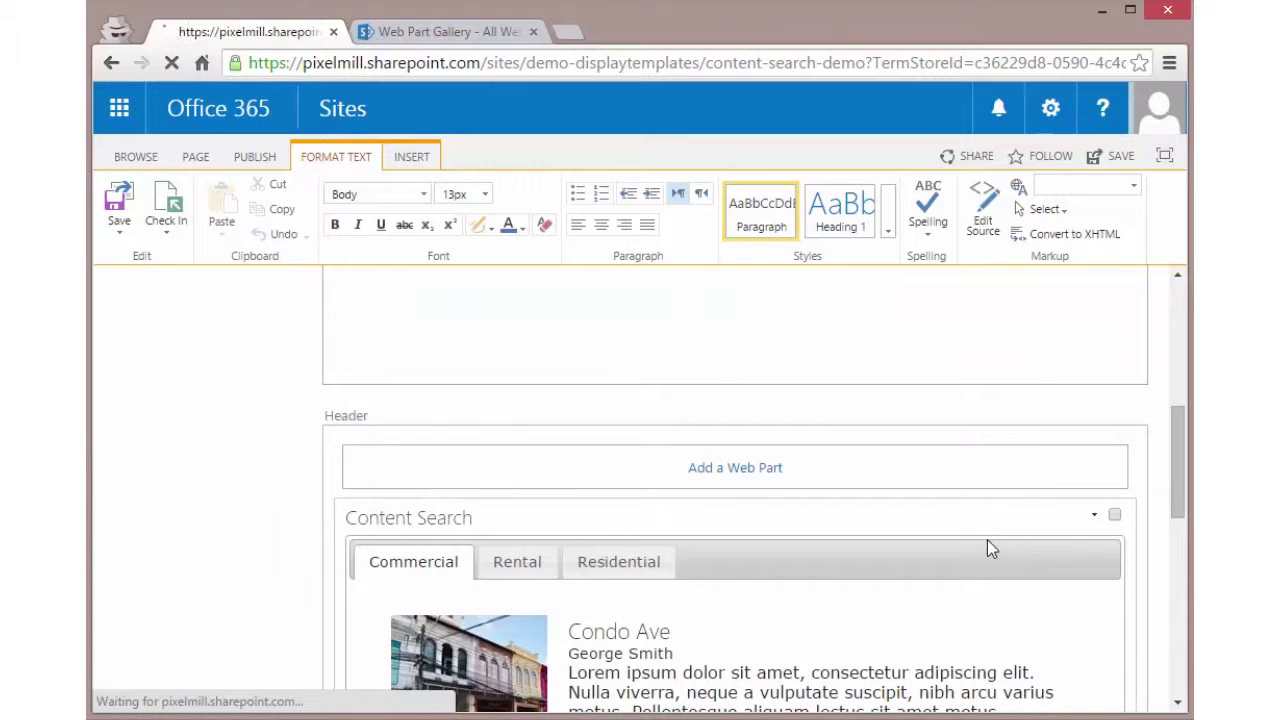
click(118, 205)
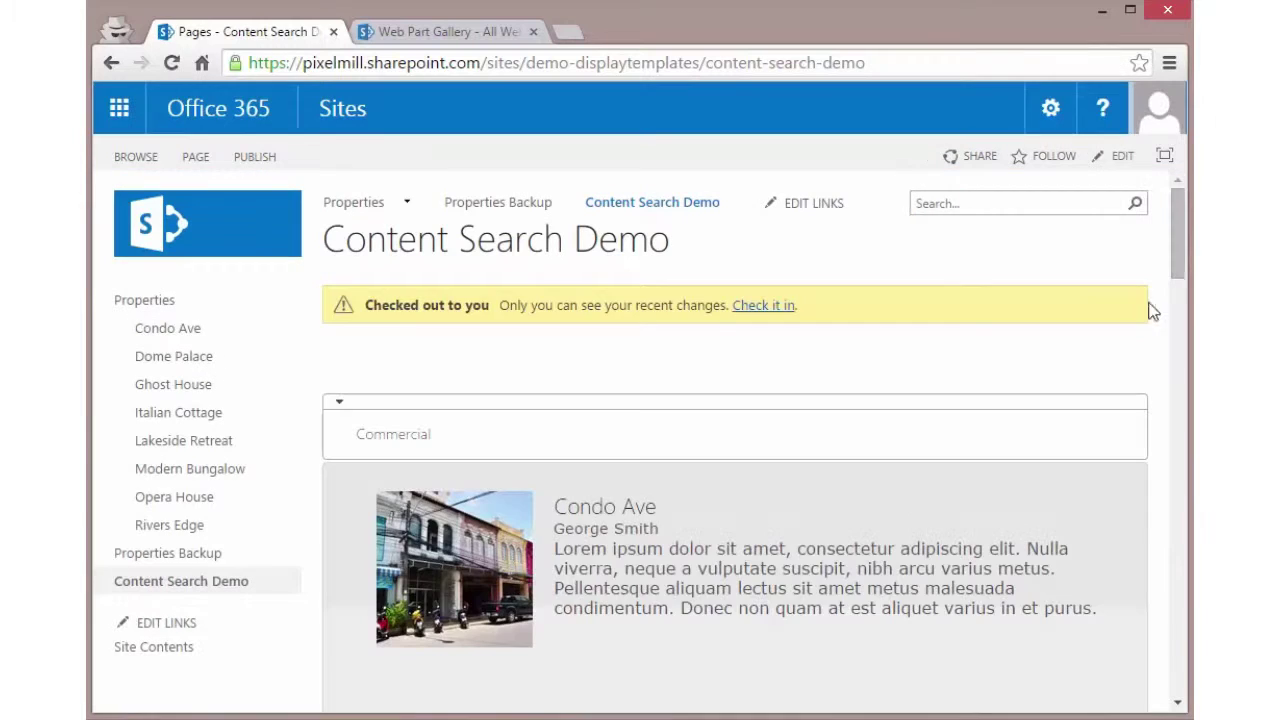
drag(1178, 248, 1190, 205)
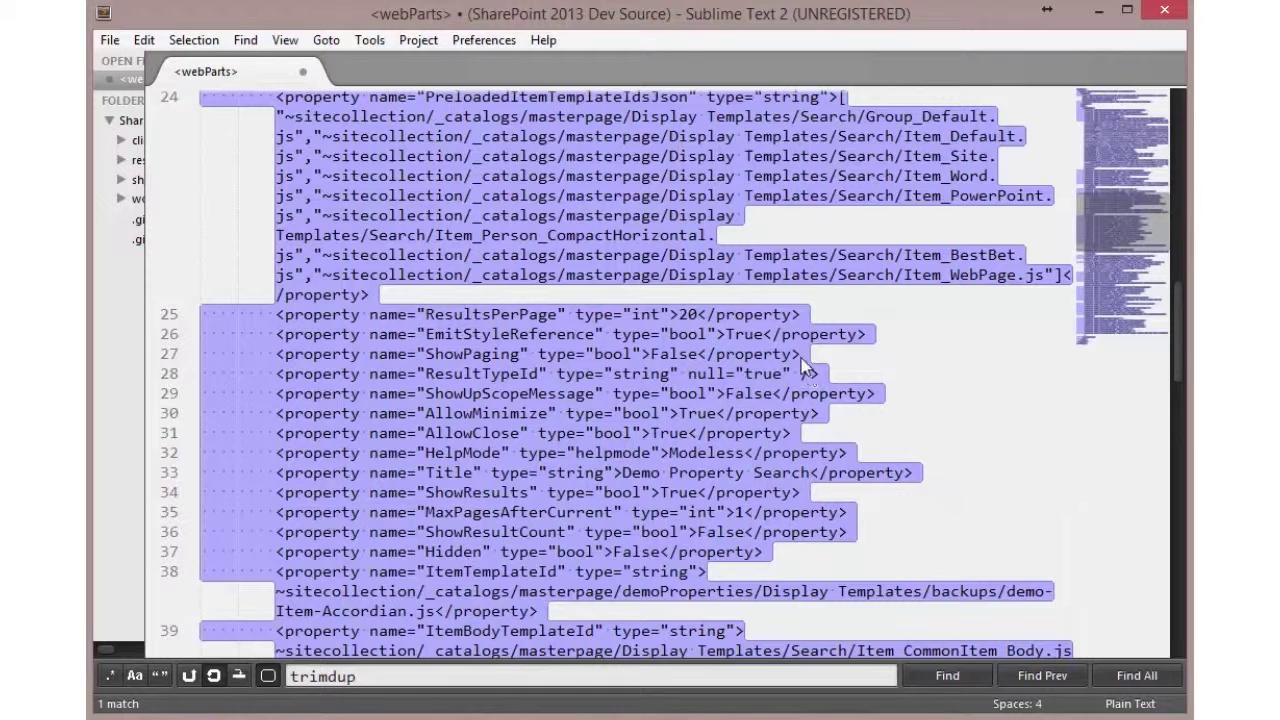
Switch to Sublime Text, search the web part XML for "Trim", and highlight the TrimDuplicates property with its value.
key(Return)
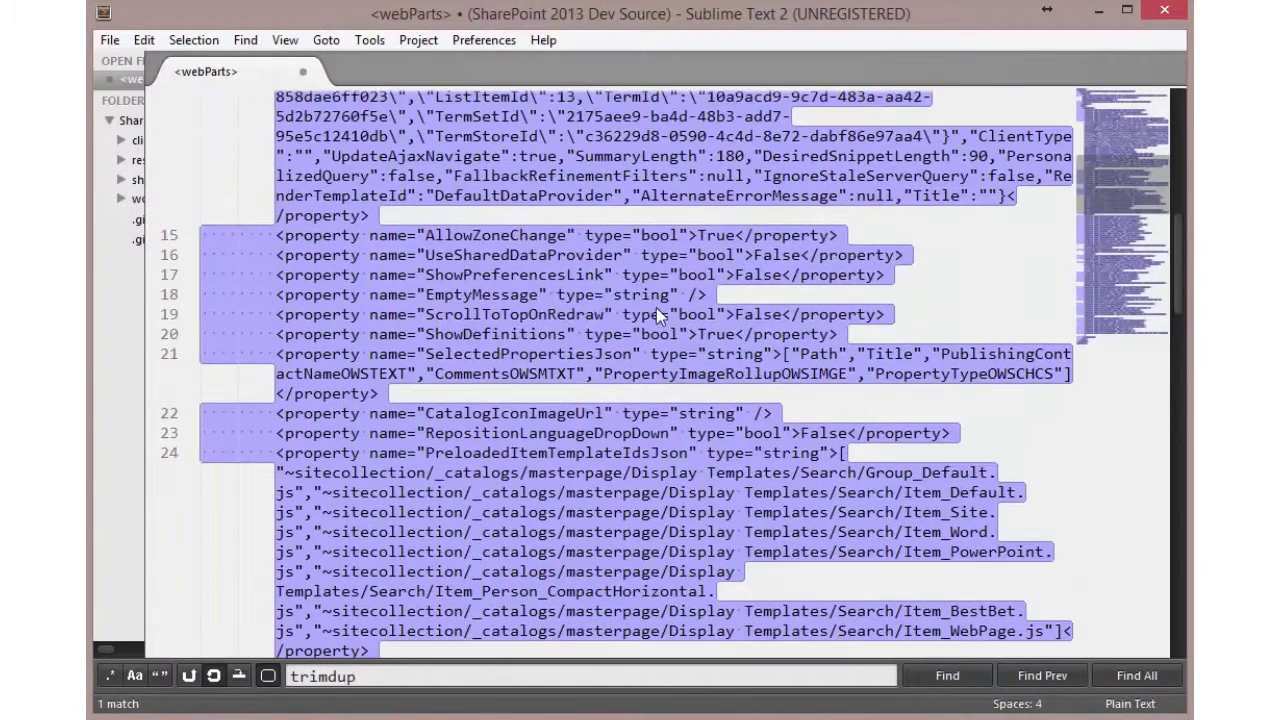
key(ctrl+a)
text(Trim)
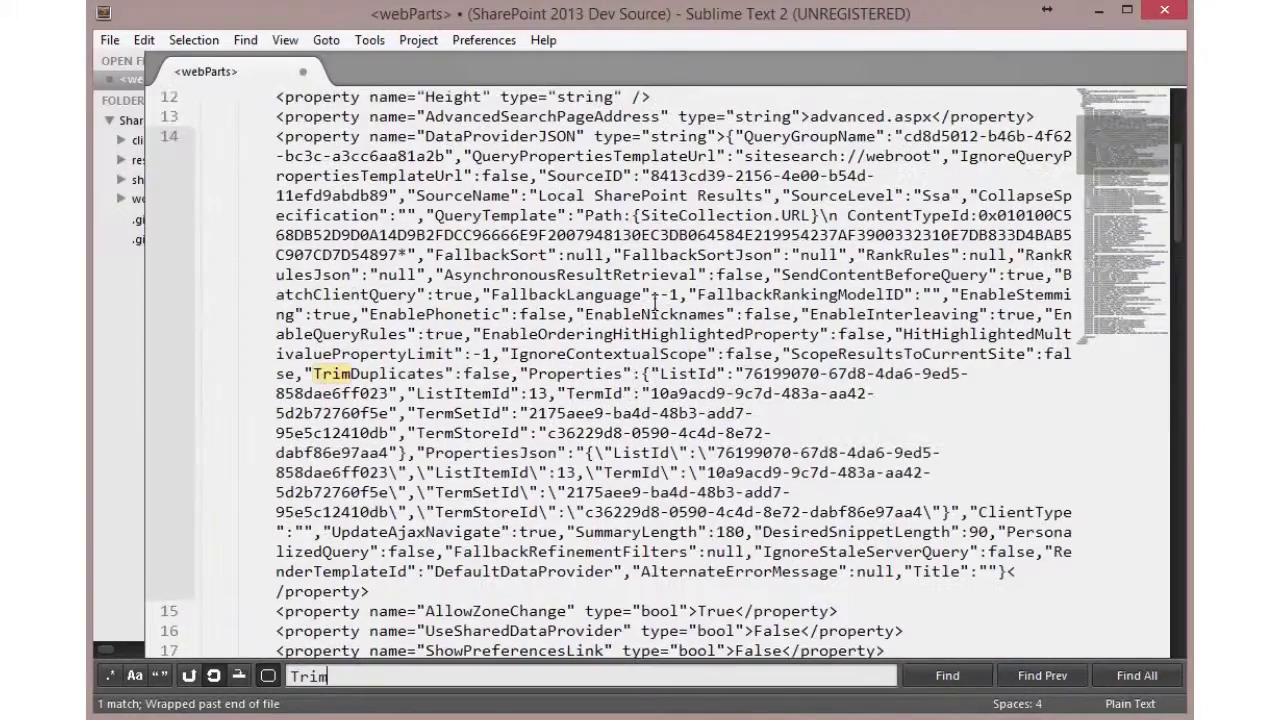
key(Escape)
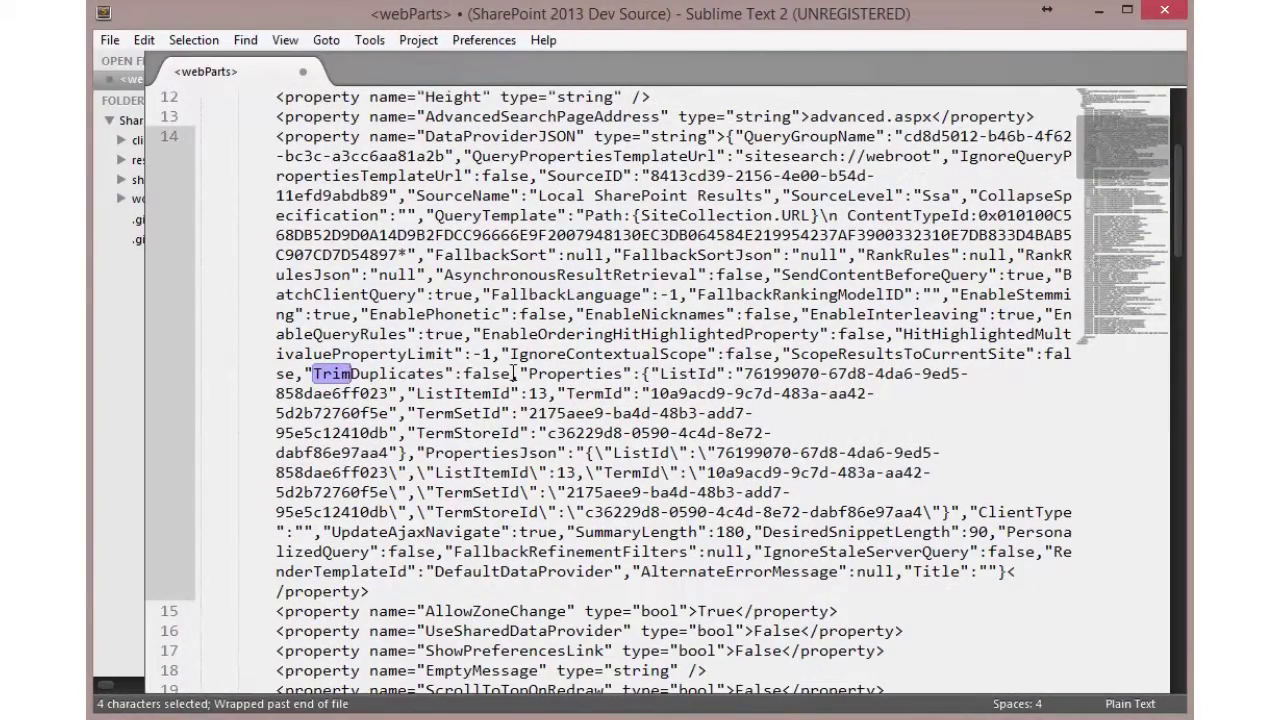
drag(511, 374, 307, 373)
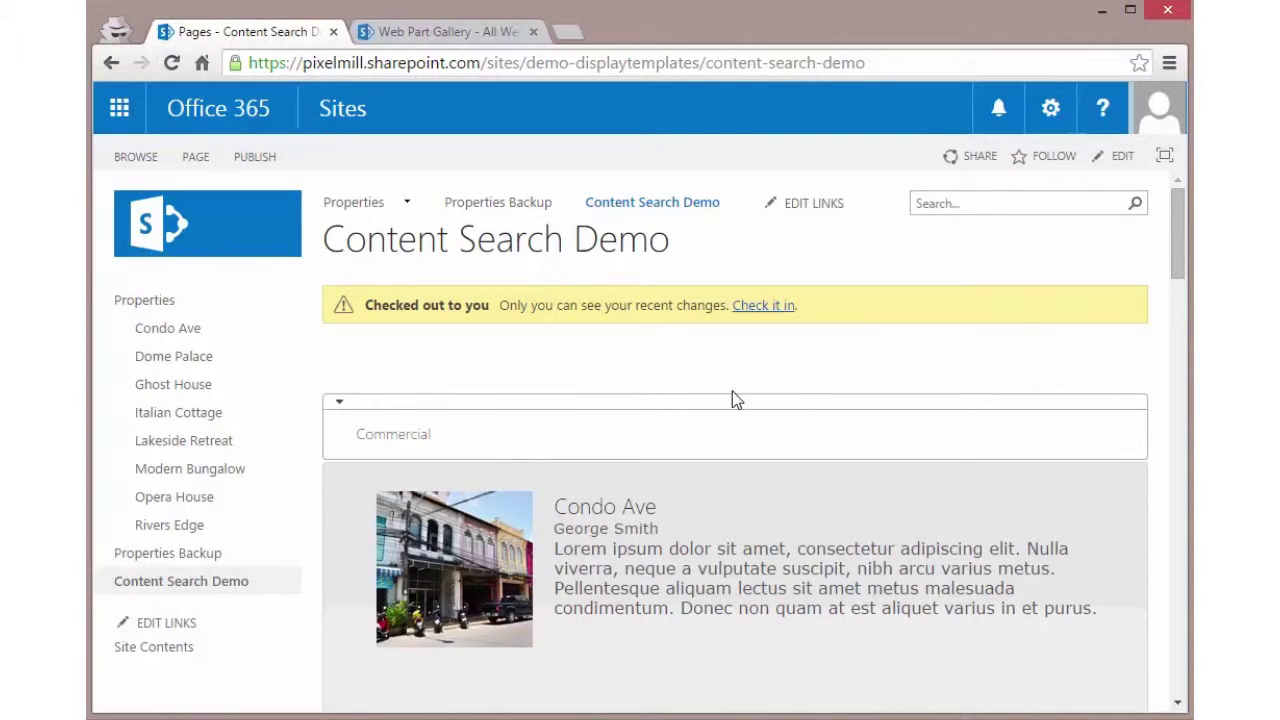
Return to the Content Search Demo page in the browser, put it in edit mode, and open the Demo Property Search web part's properties.
click(195, 156)
click(117, 196)
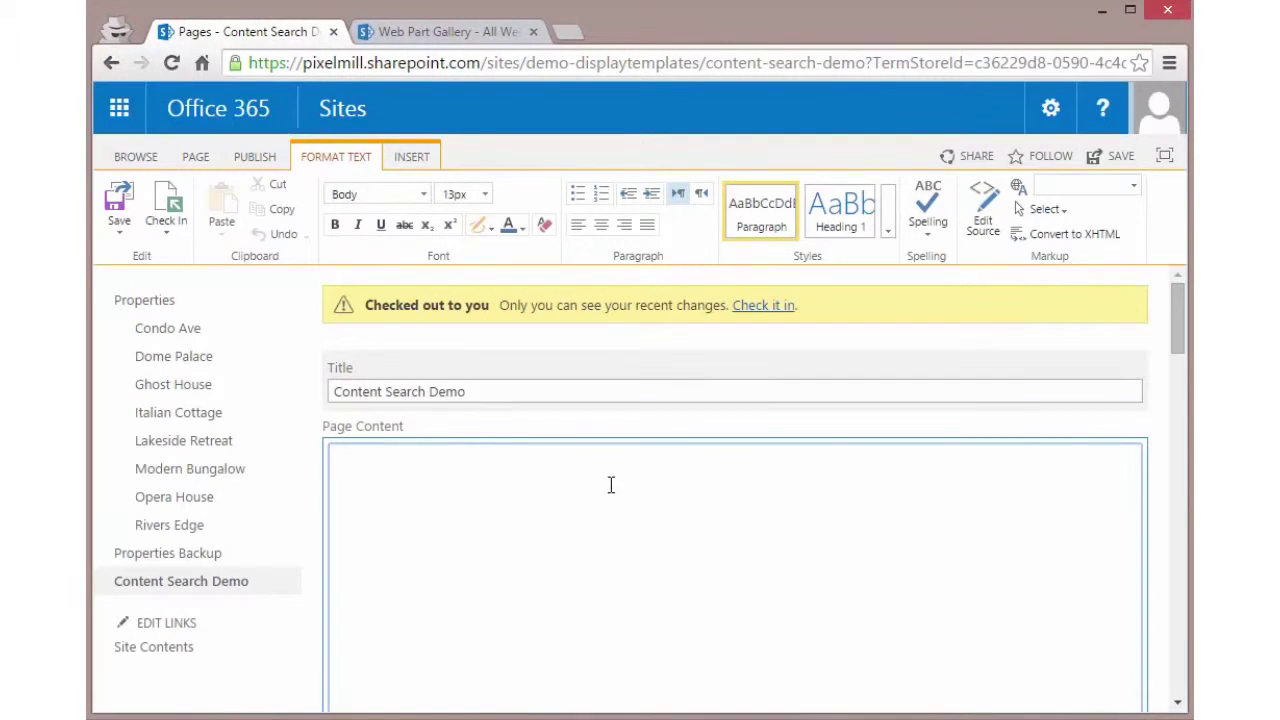
drag(1177, 320, 1180, 440)
click(1097, 342)
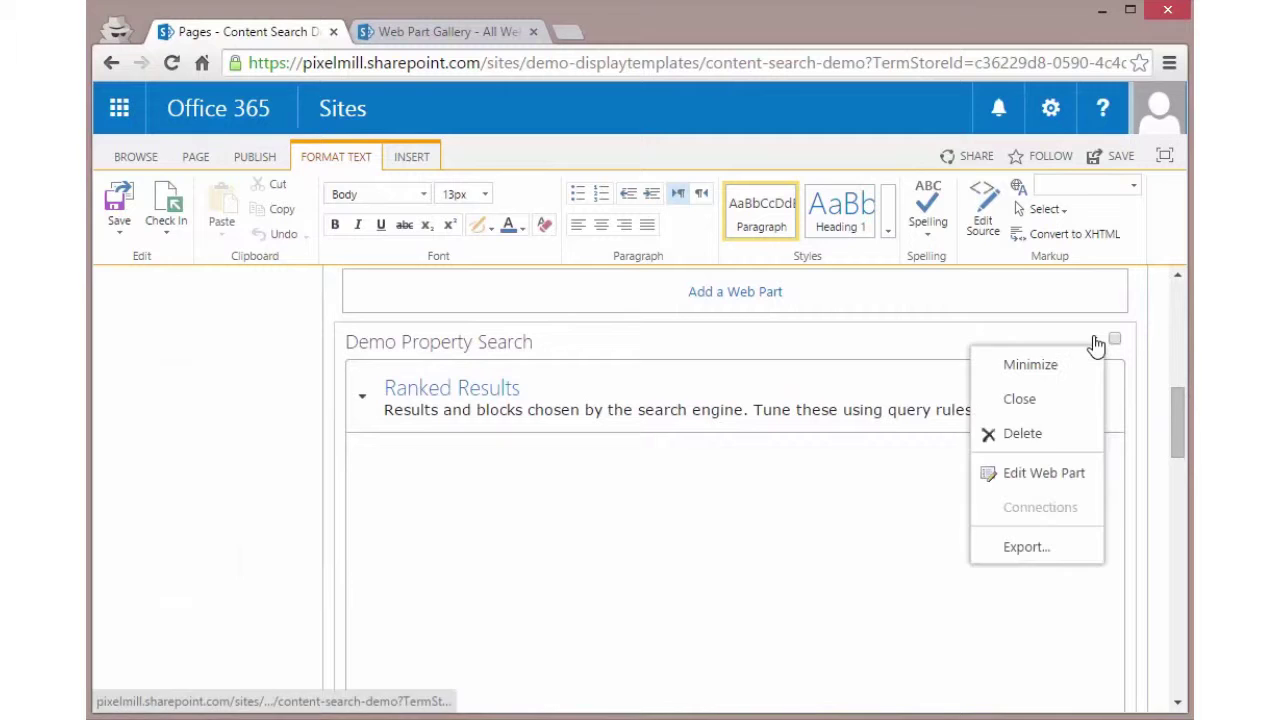
click(1066, 480)
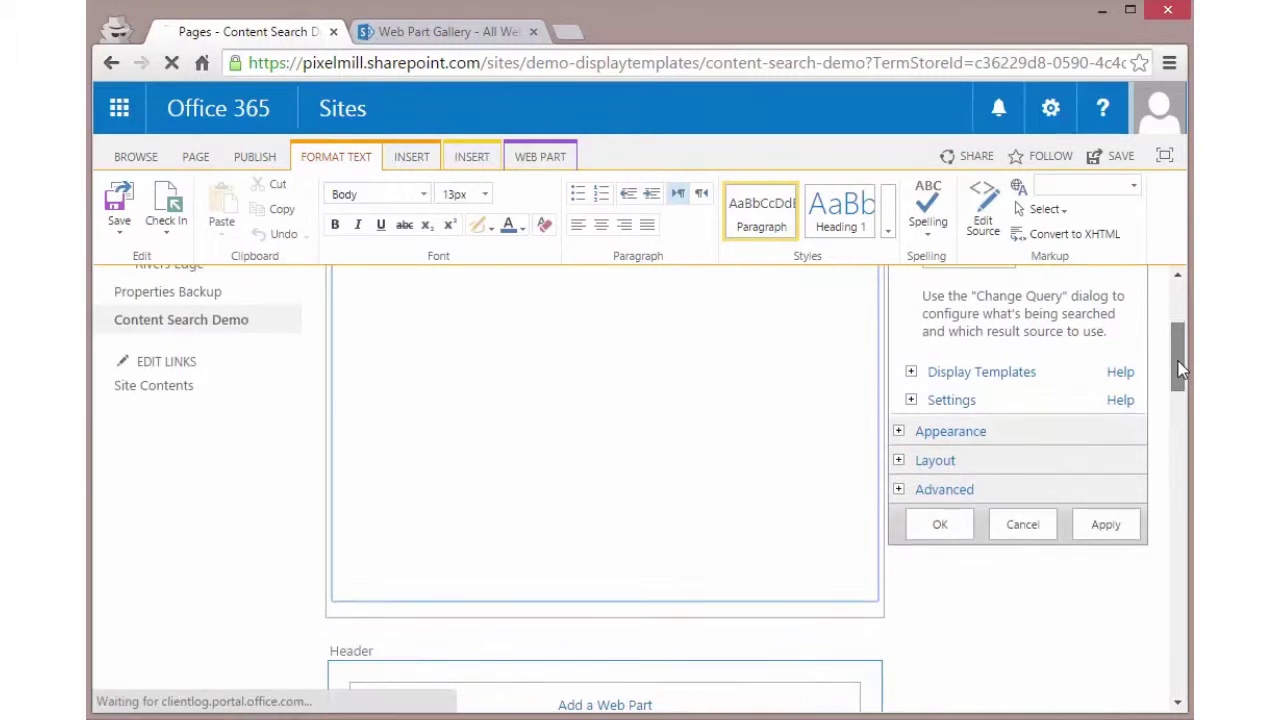
drag(1180, 357, 1180, 343)
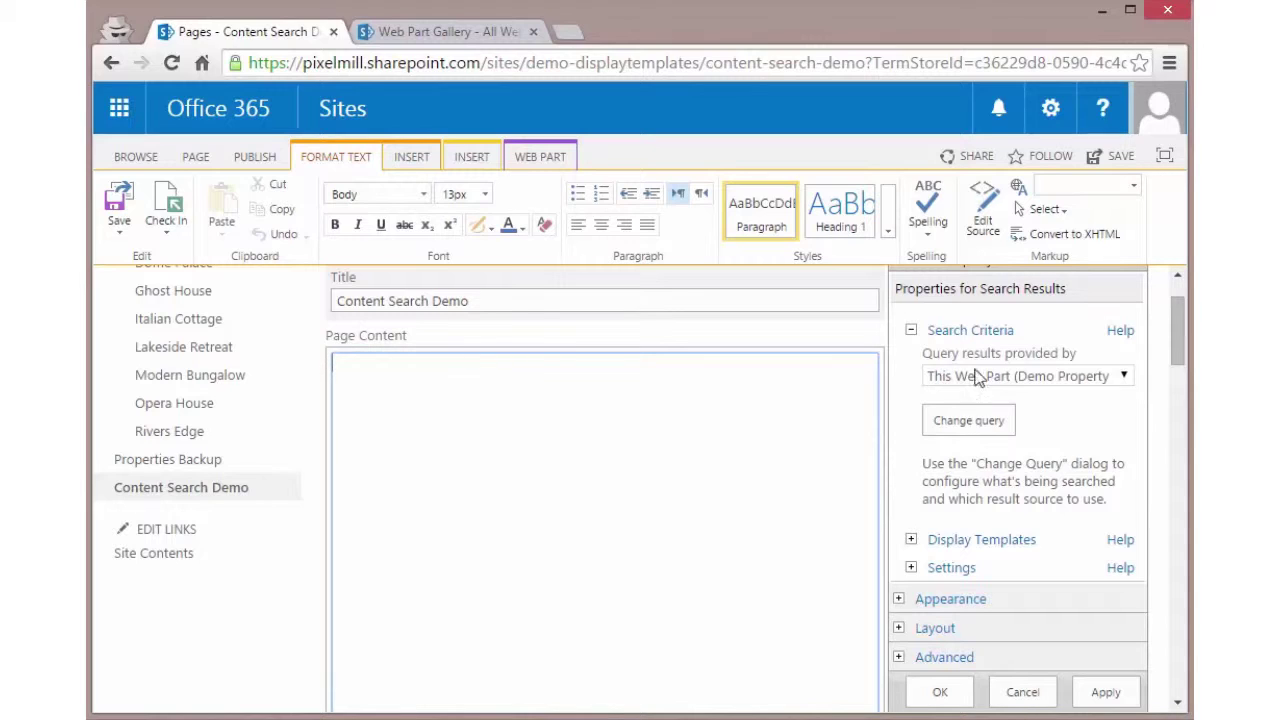
Examine the Demo Property Search web part's search criteria and display template settings, and close its properties.
click(976, 424)
scroll(1017, 538, down, 1)
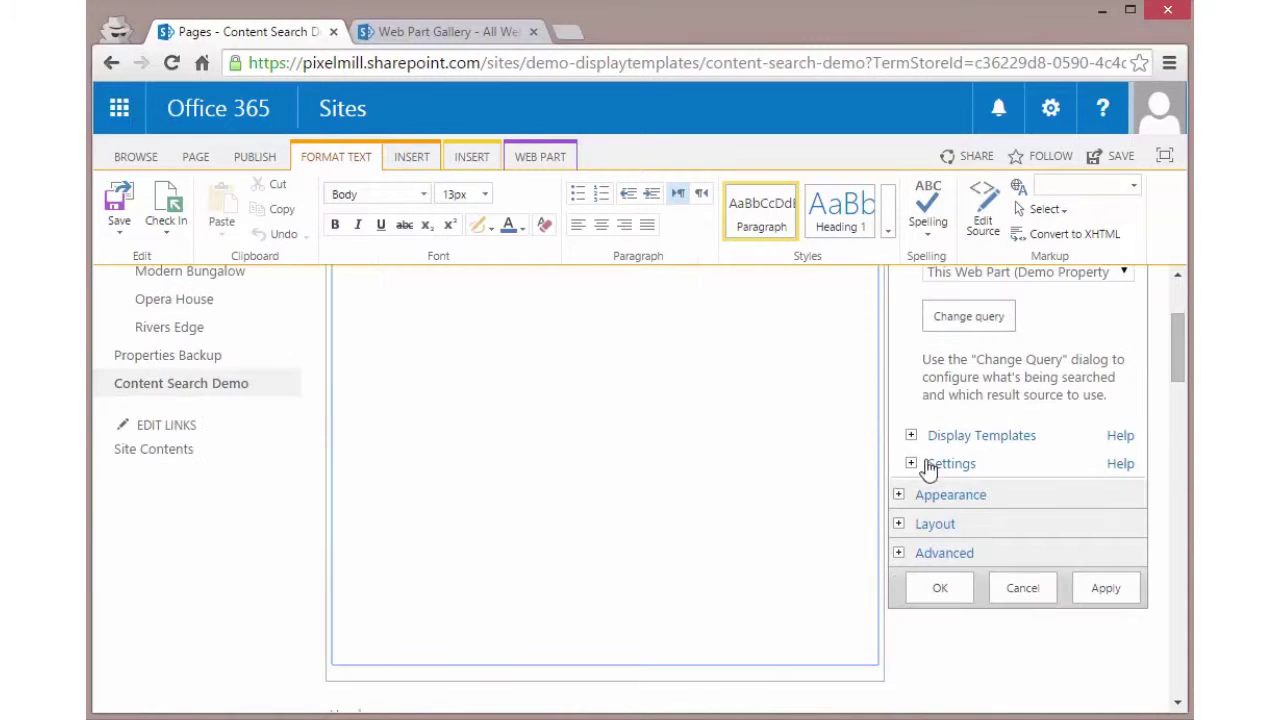
click(910, 431)
scroll(1005, 528, down, 1)
scroll(1005, 528, down, 2)
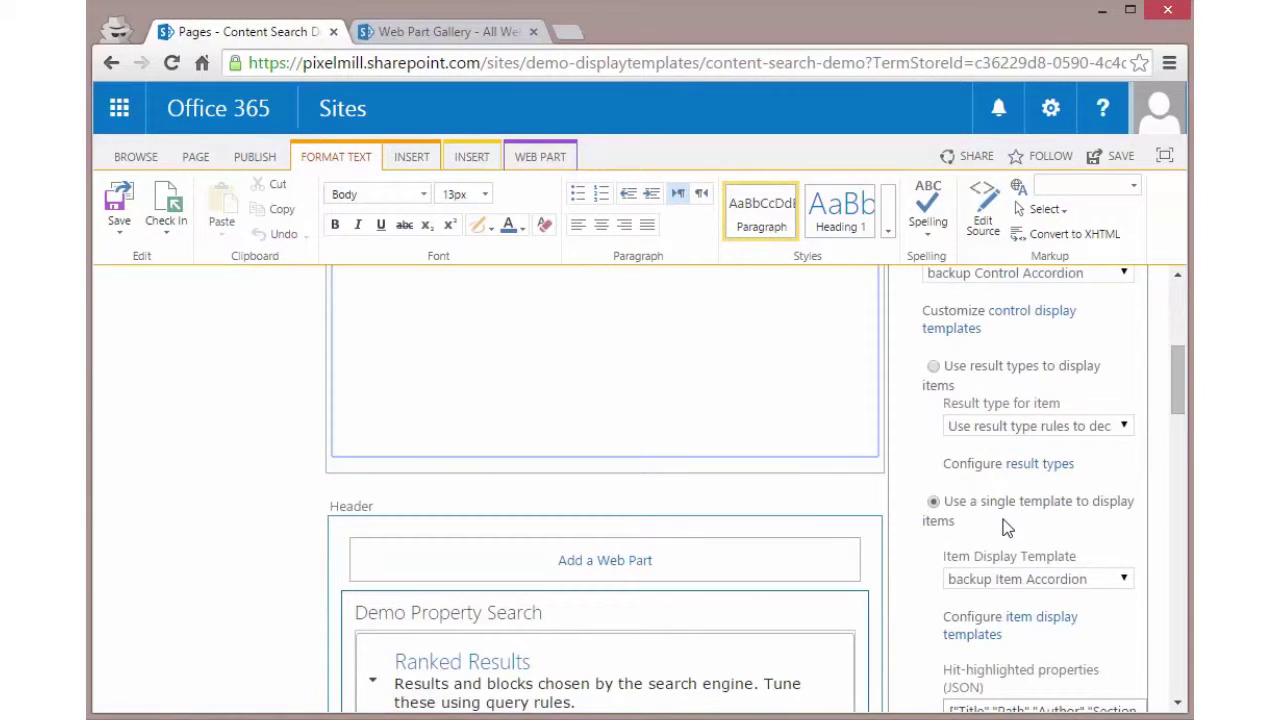
scroll(1005, 528, up, 6)
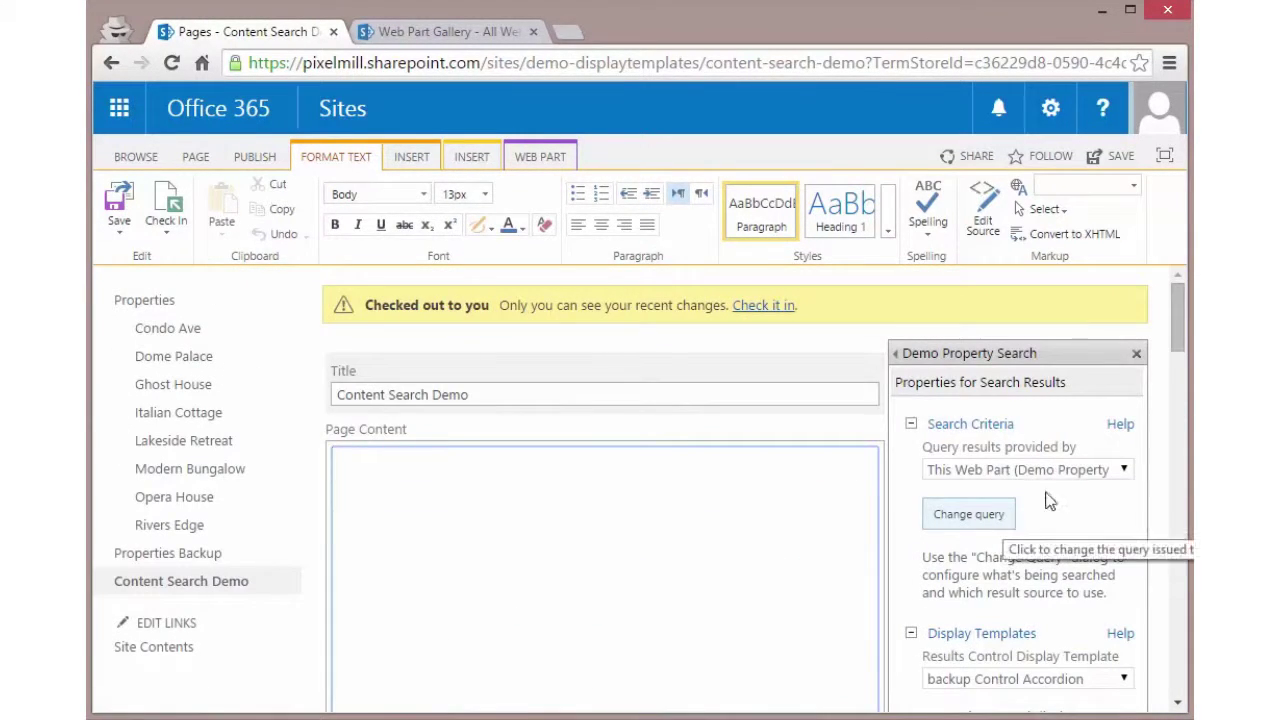
click(1136, 355)
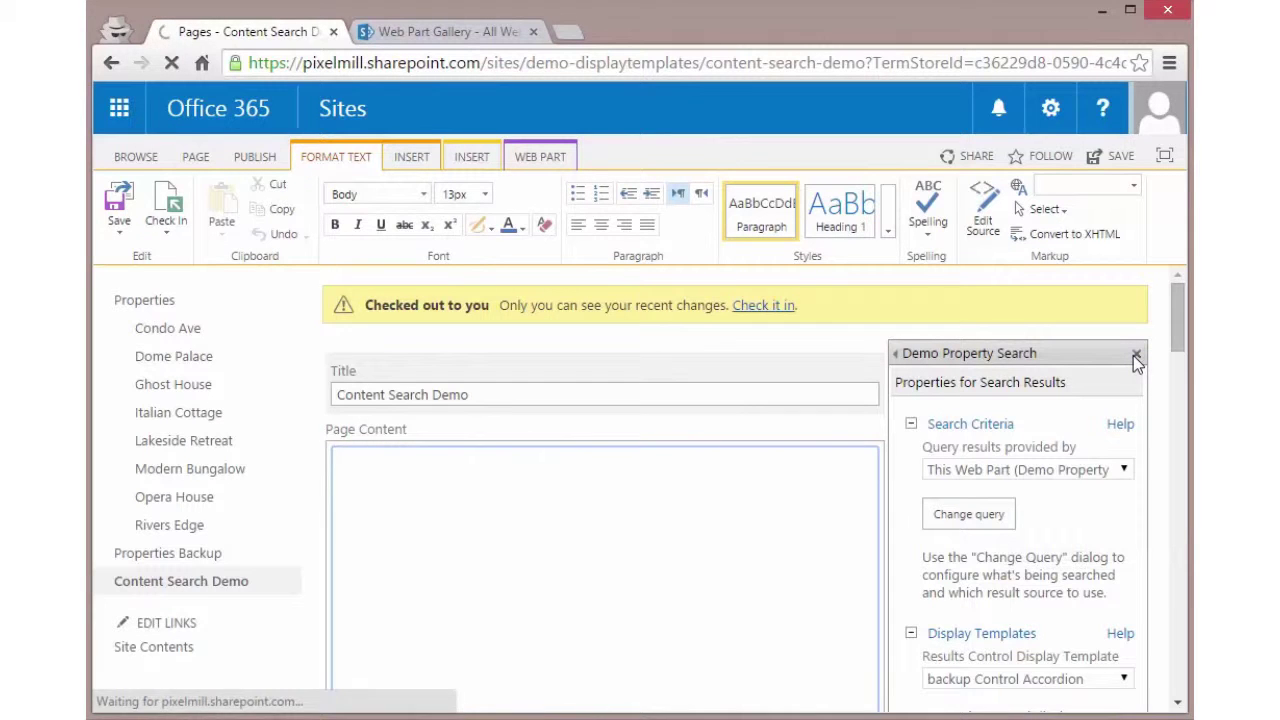